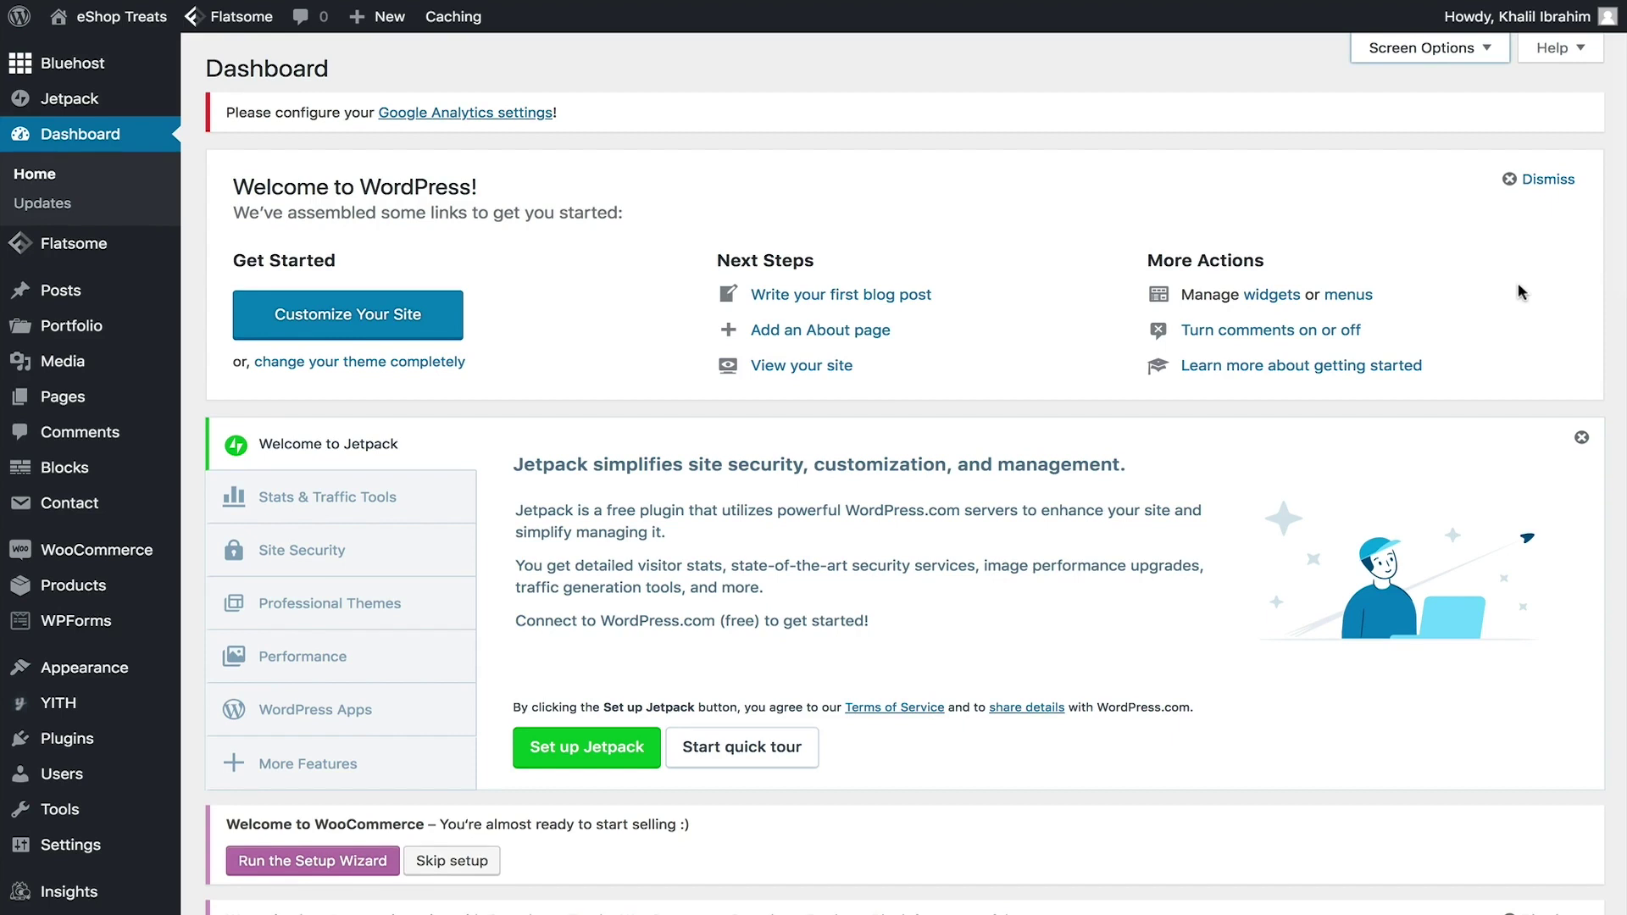
Look over the dashboard's content and the boxes available in its screen options
{"action": "scroll", "coordinate": [1518, 290], "scroll_direction": "down", "scroll_amount": 10}
{"action": "scroll", "coordinate": [1518, 282], "scroll_direction": "down", "scroll_amount": 1}
{"action": "scroll", "coordinate": [1517, 282], "scroll_direction": "up", "scroll_amount": 1}
{"action": "left_click", "coordinate": [1487, 48]}
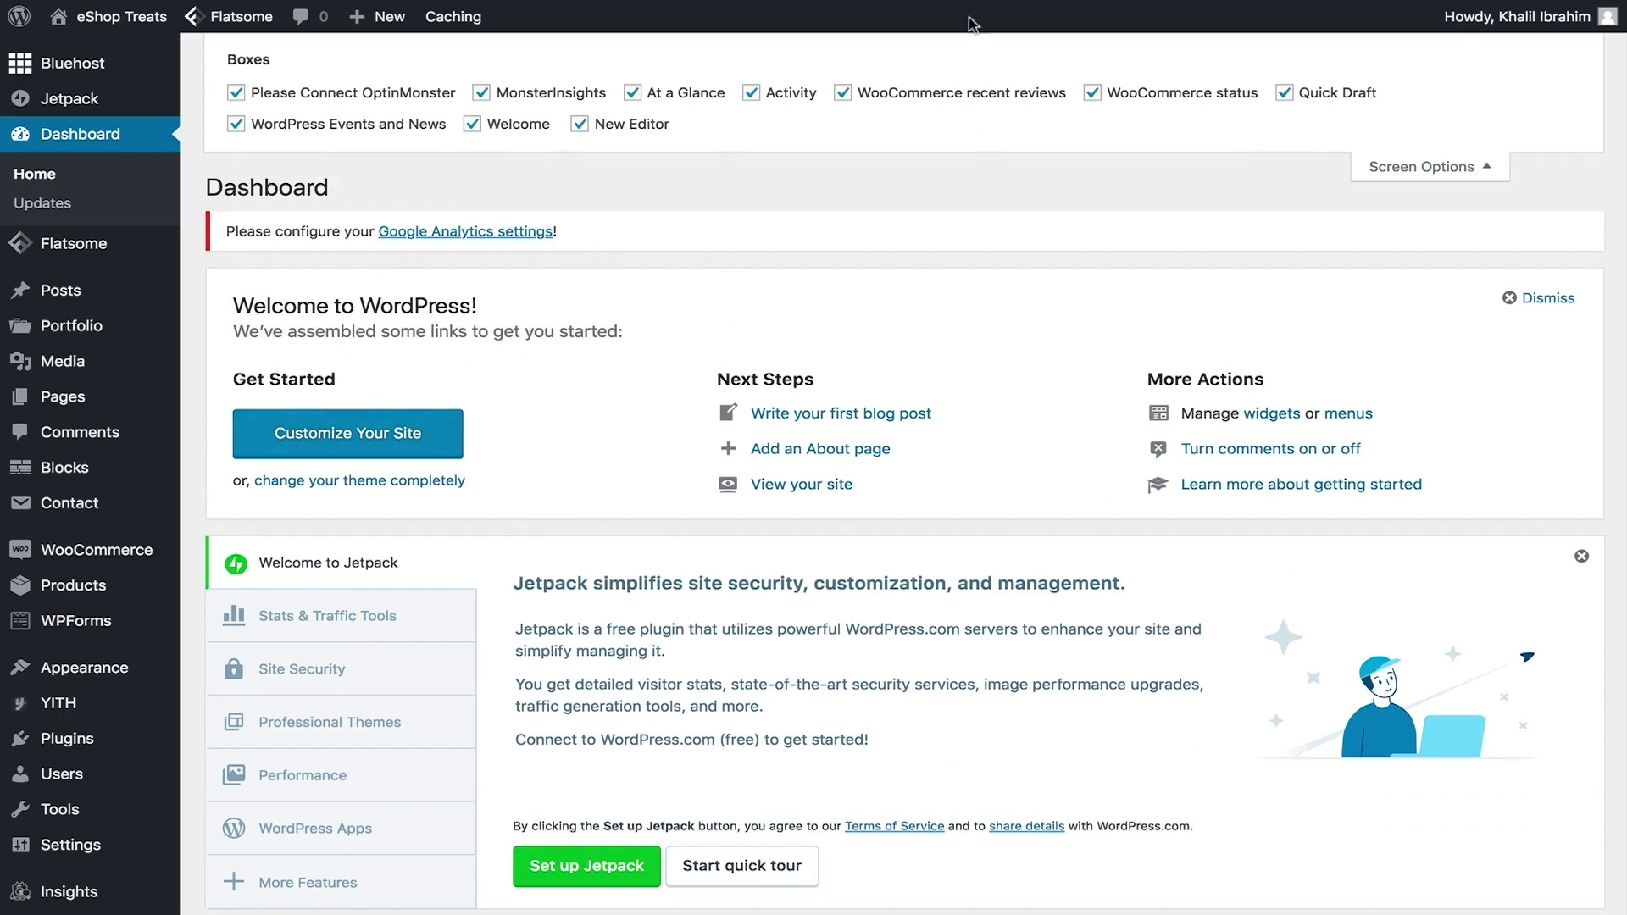
{"action": "left_click", "coordinate": [1491, 165]}
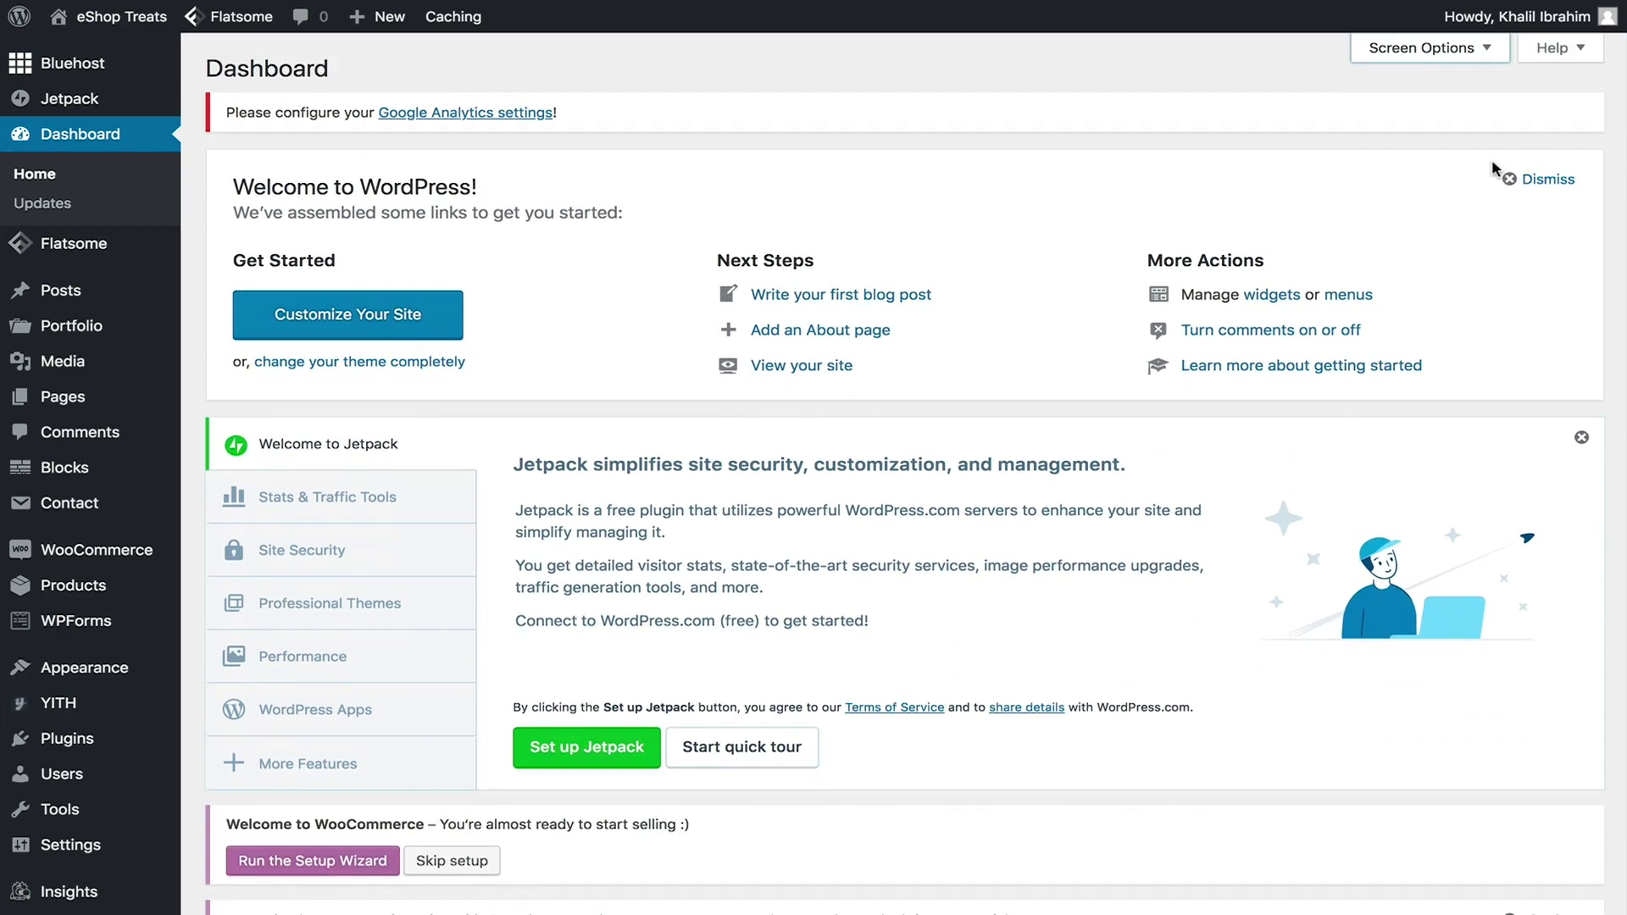
Move the published Sample Page from the site's page list to the trash
{"action": "mouse_move", "coordinate": [96, 410]}
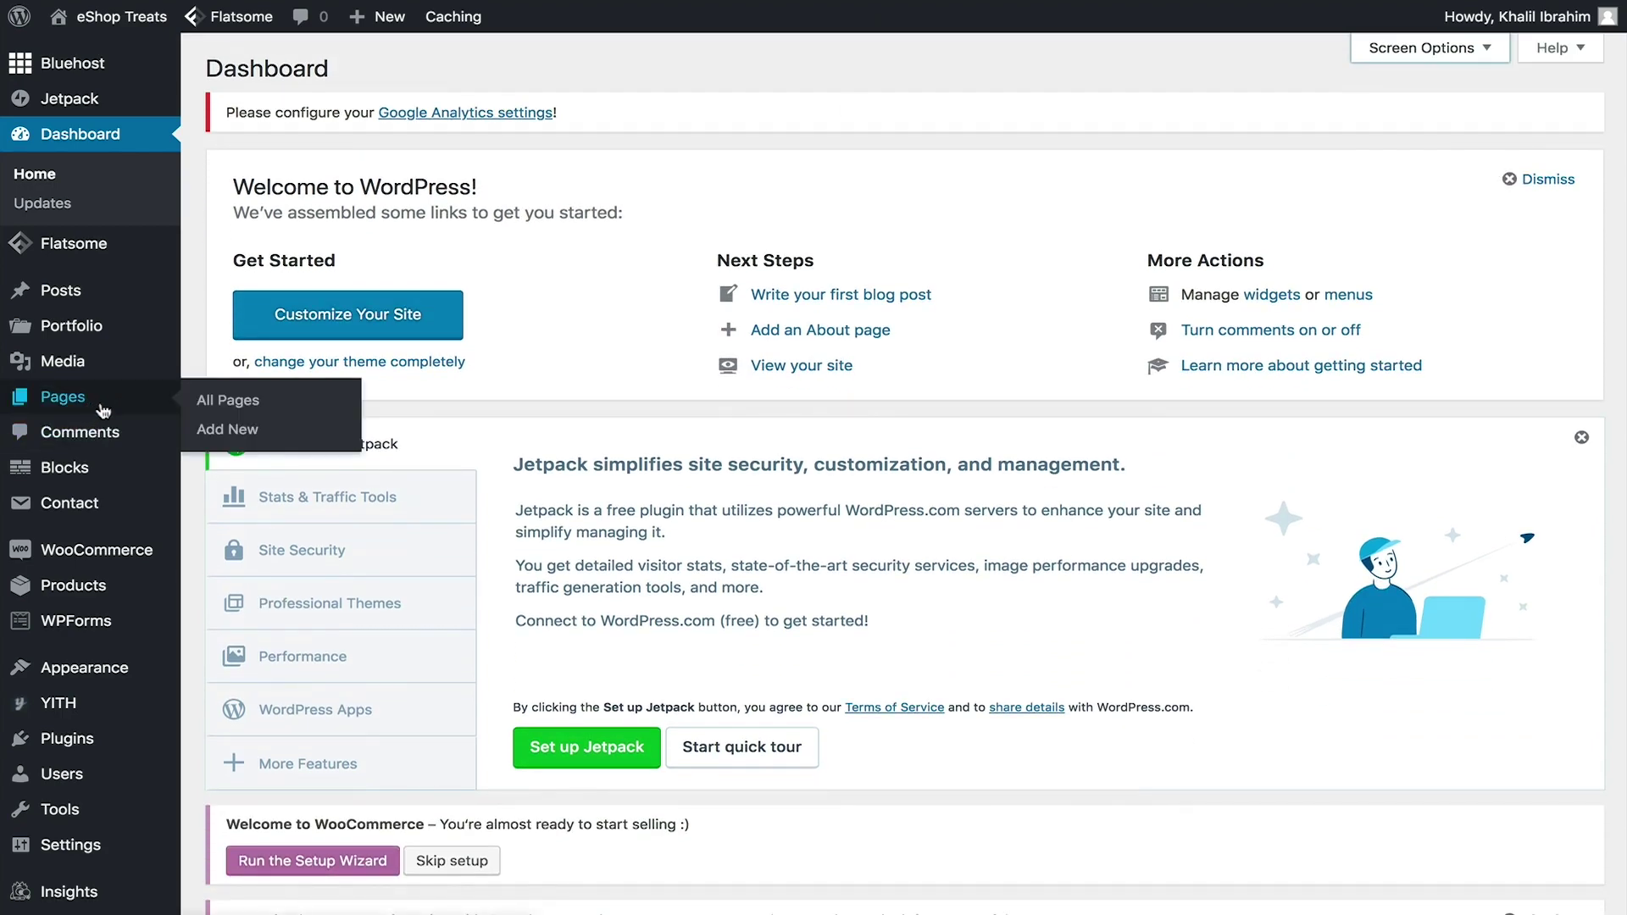
{"action": "left_click", "coordinate": [238, 407]}
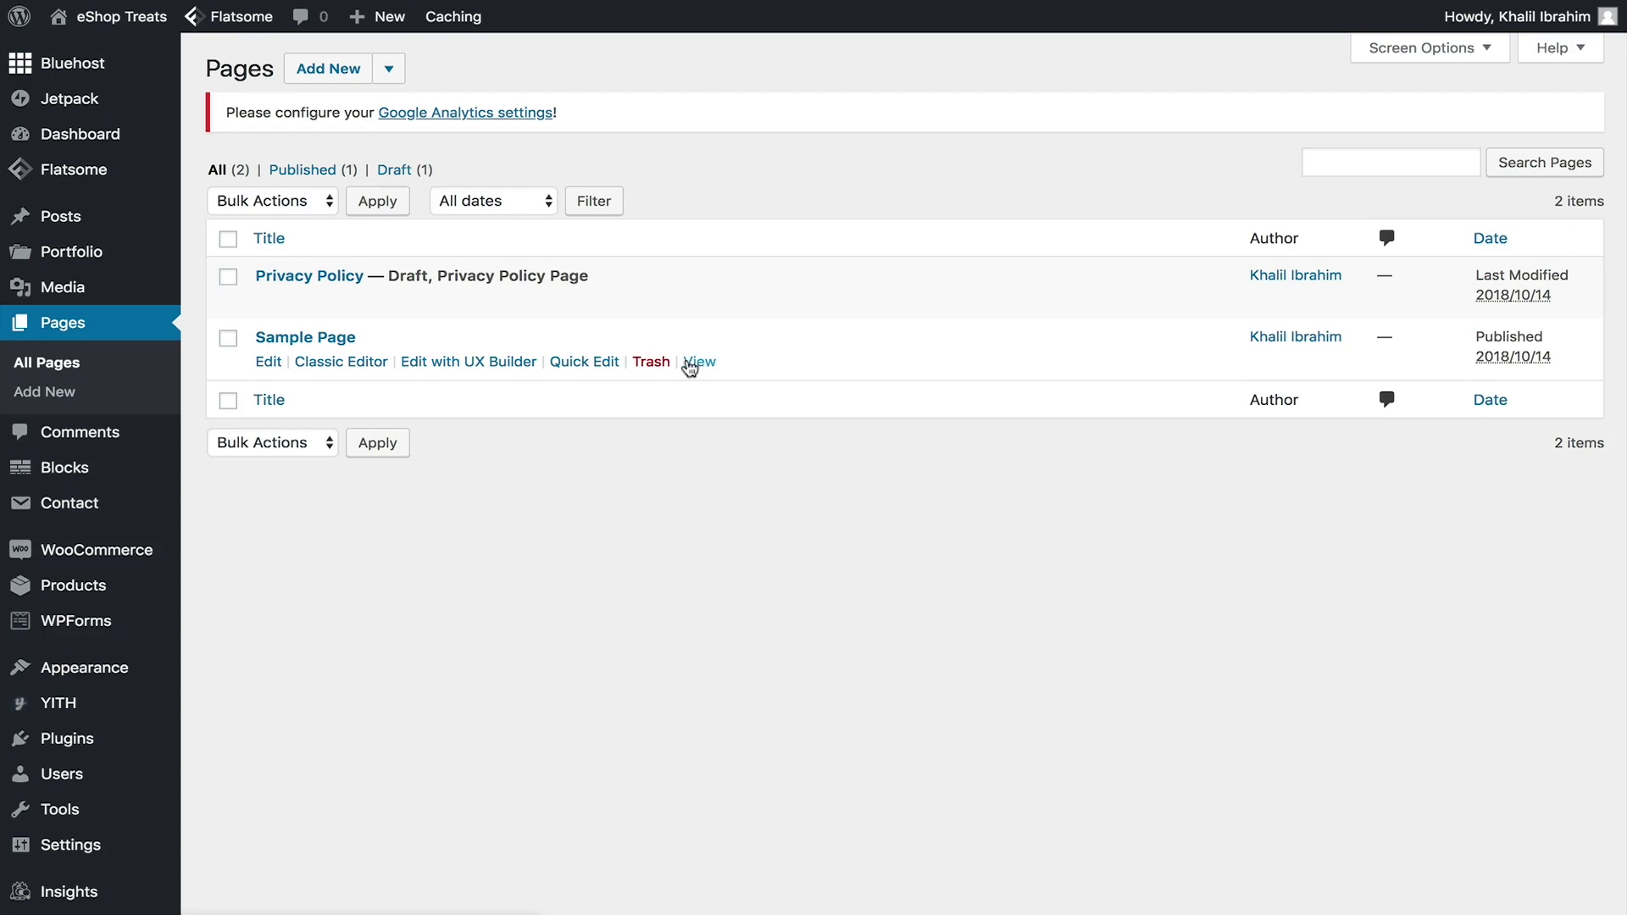
{"action": "left_click", "coordinate": [651, 362]}
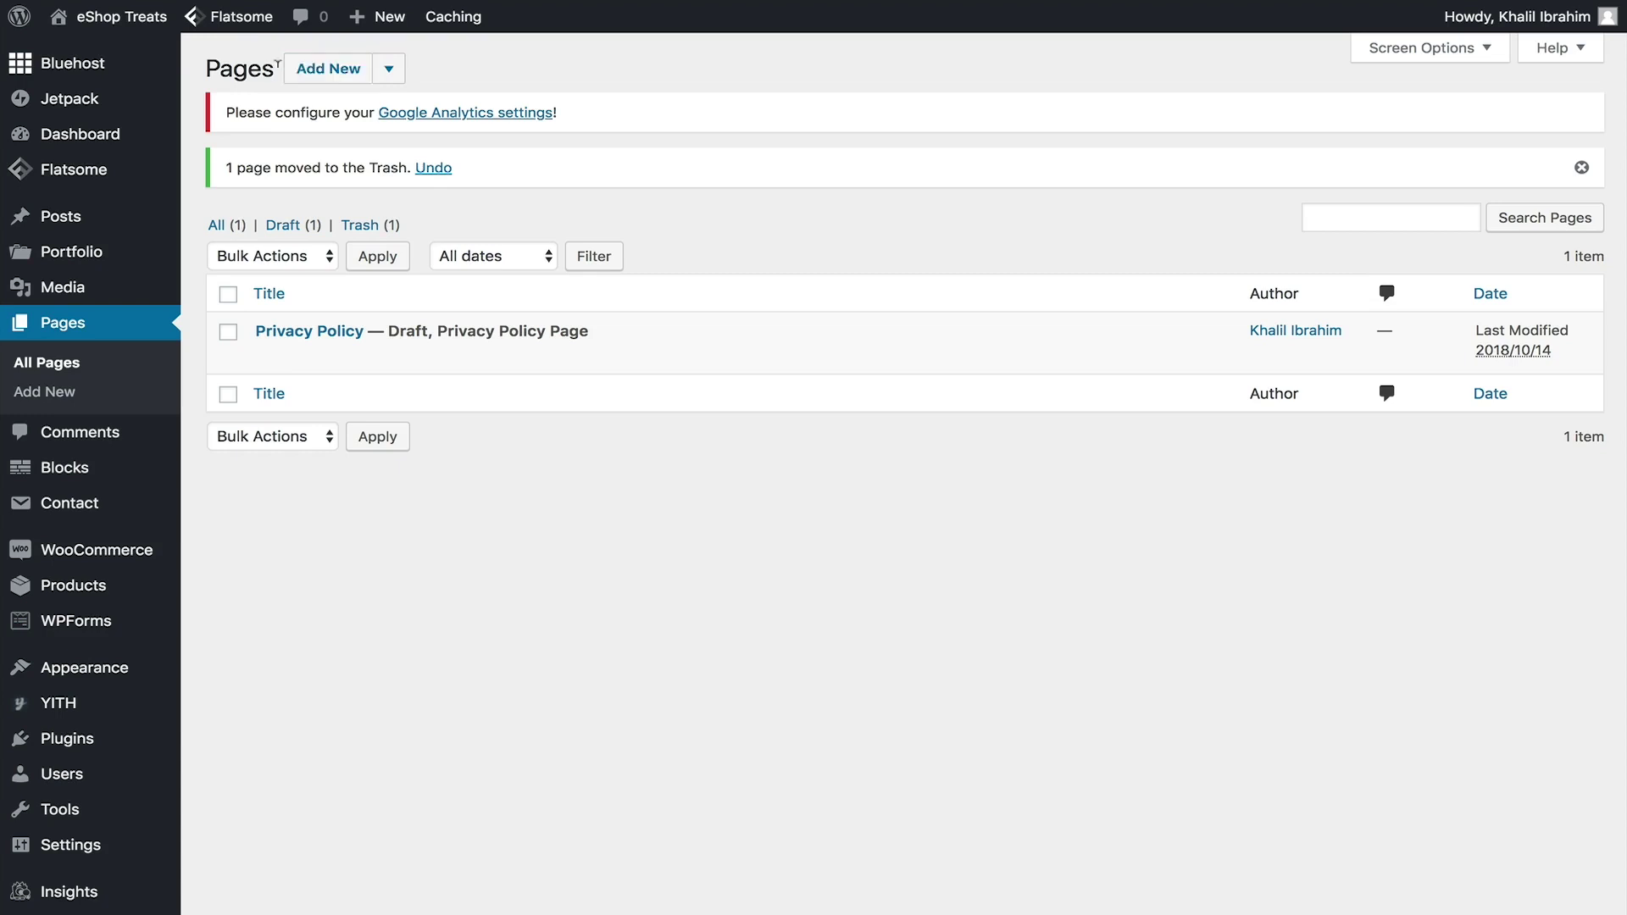
Create a new page with the Classic Editor and title it "Home"
{"action": "left_click", "coordinate": [391, 72]}
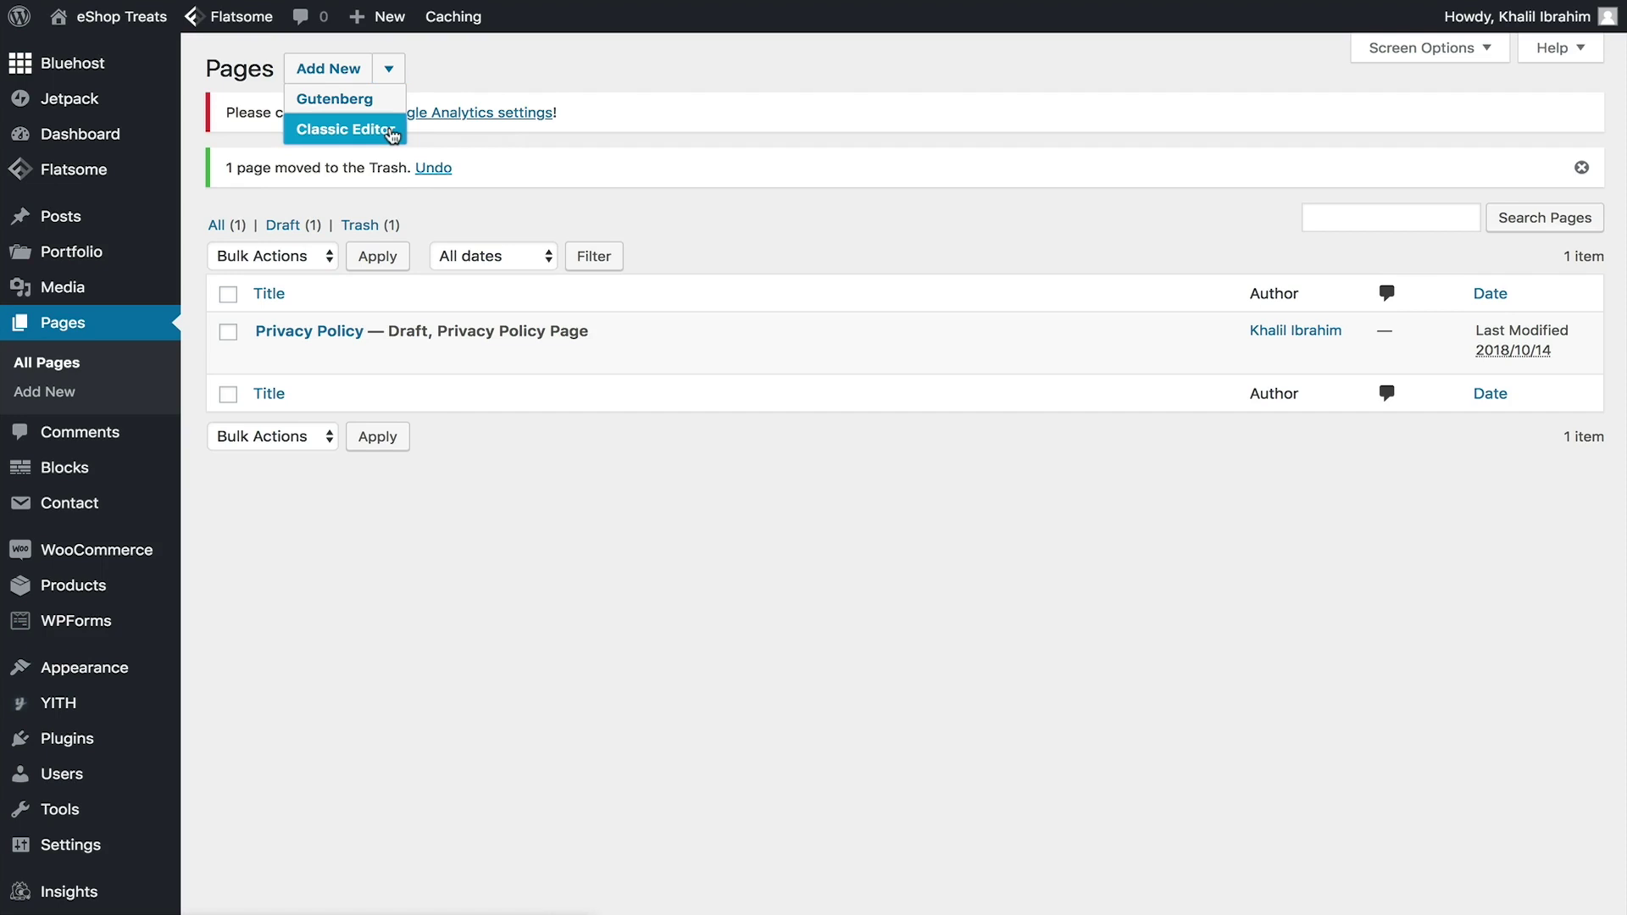
{"action": "left_click", "coordinate": [390, 134]}
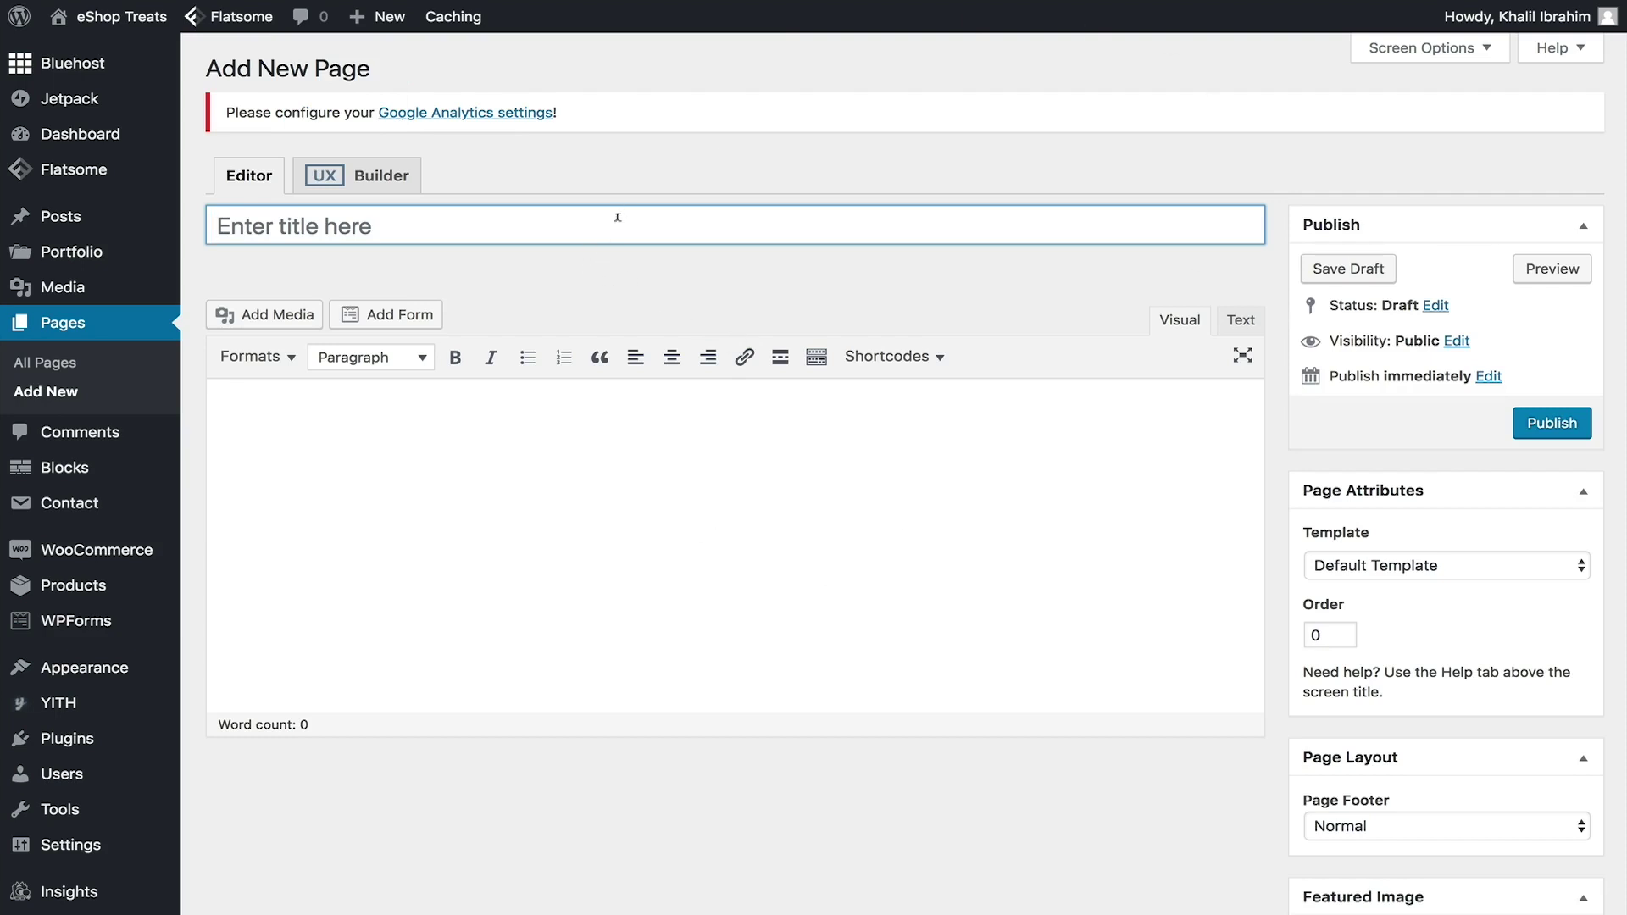
{"action": "type", "text": "Hom"}
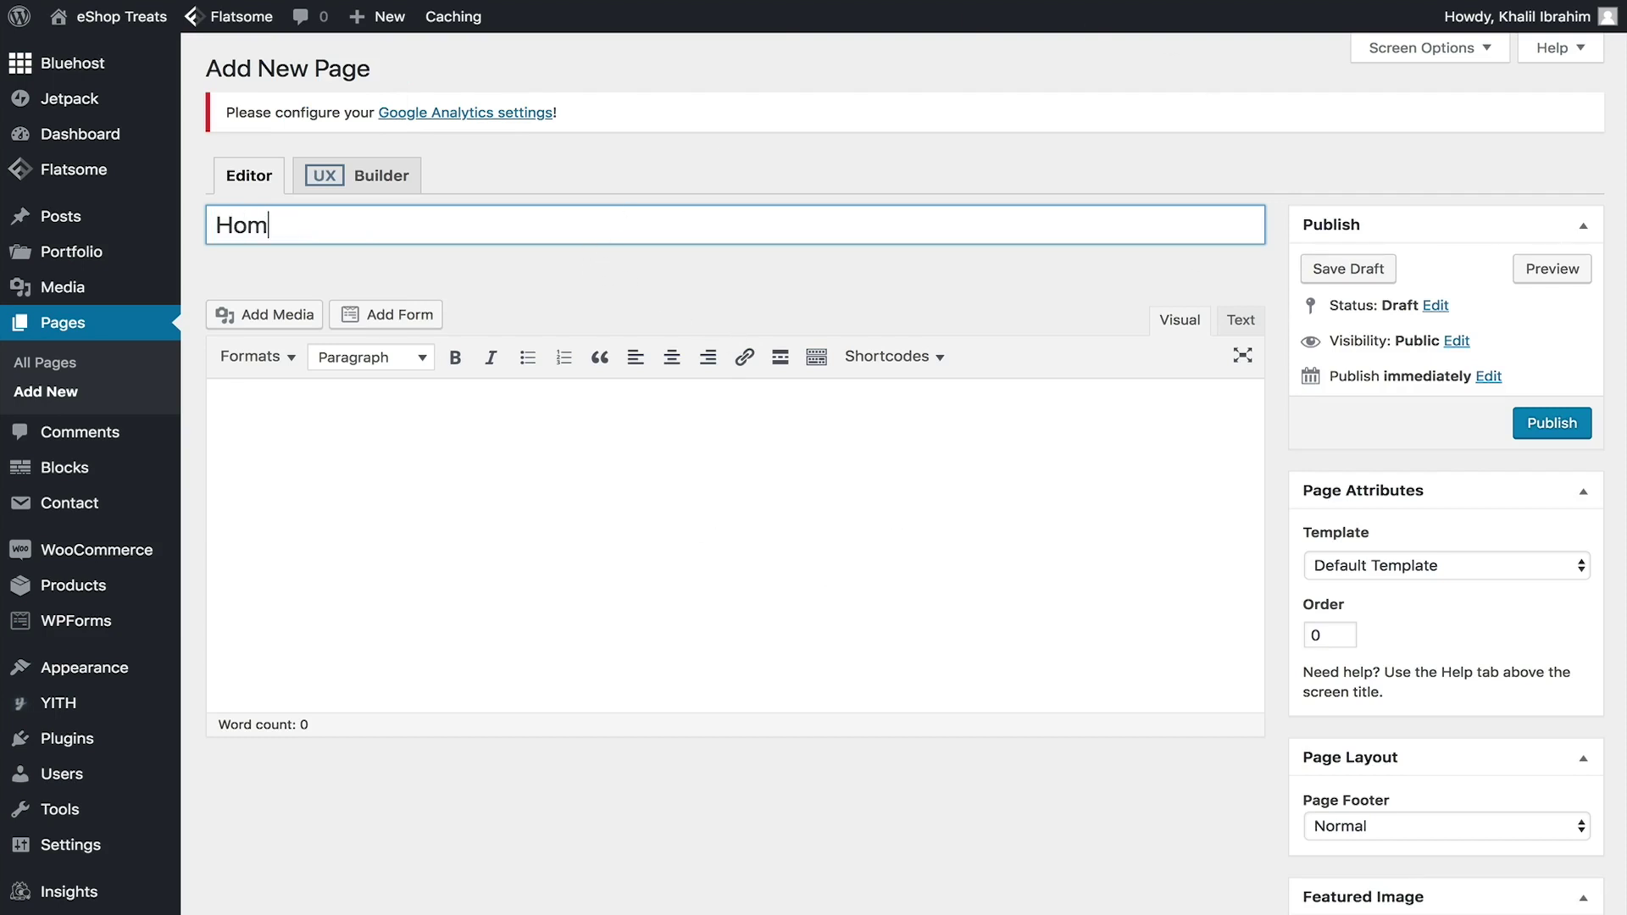
{"action": "type", "text": "e"}
Examine the Home page's visibility, status and publish date options without changing them
{"action": "left_click", "coordinate": [1457, 341]}
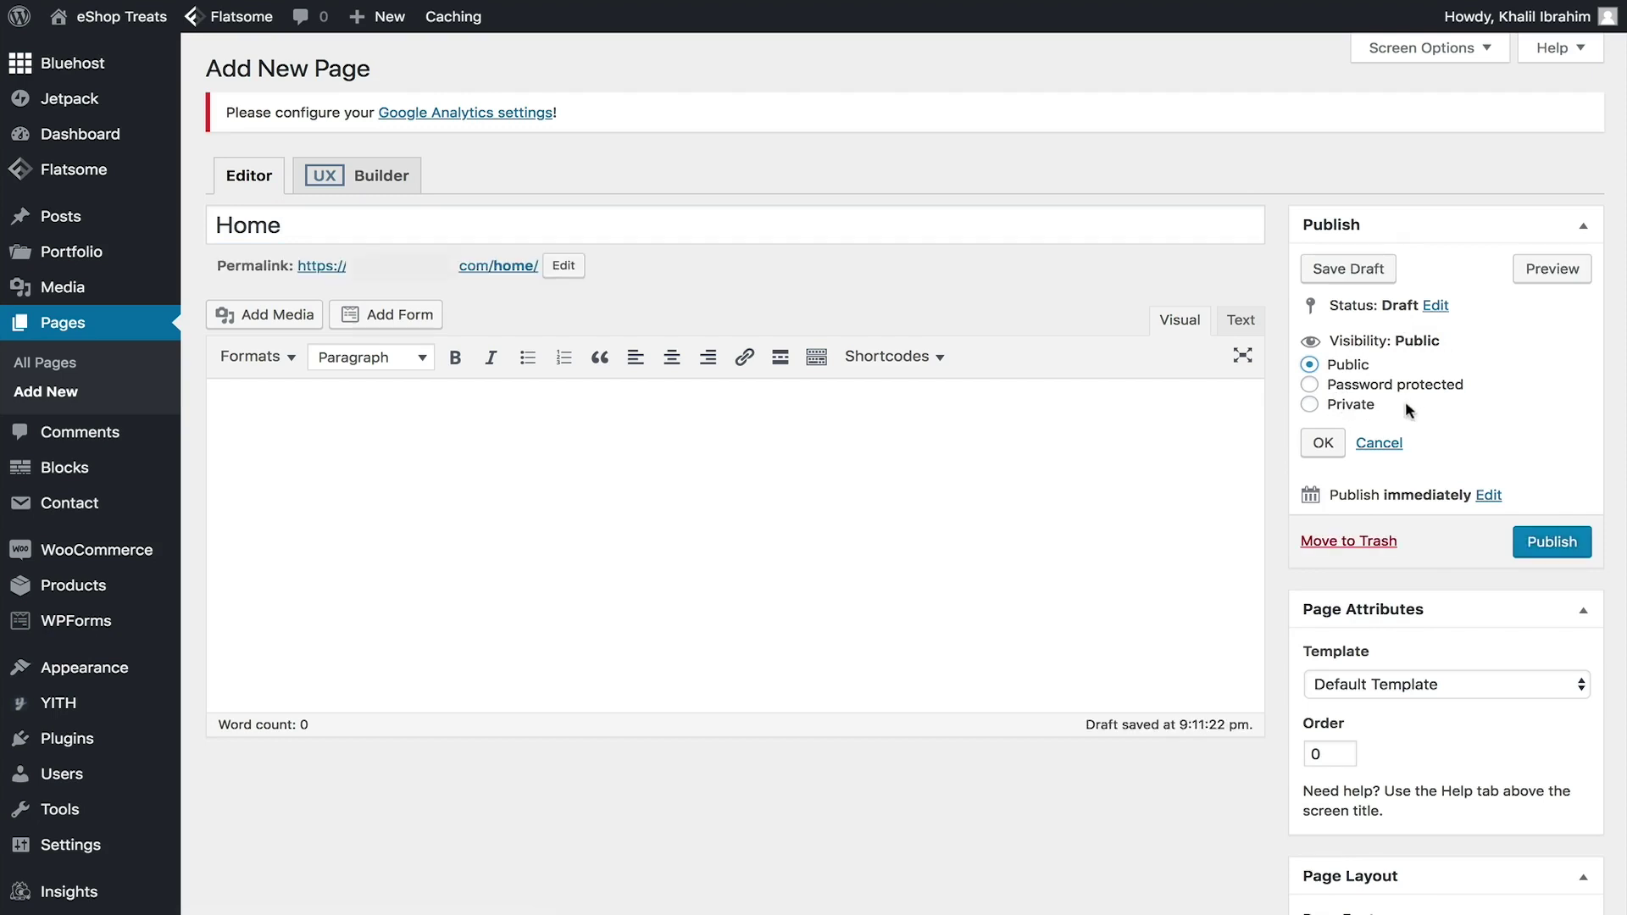
{"action": "left_click", "coordinate": [1435, 306]}
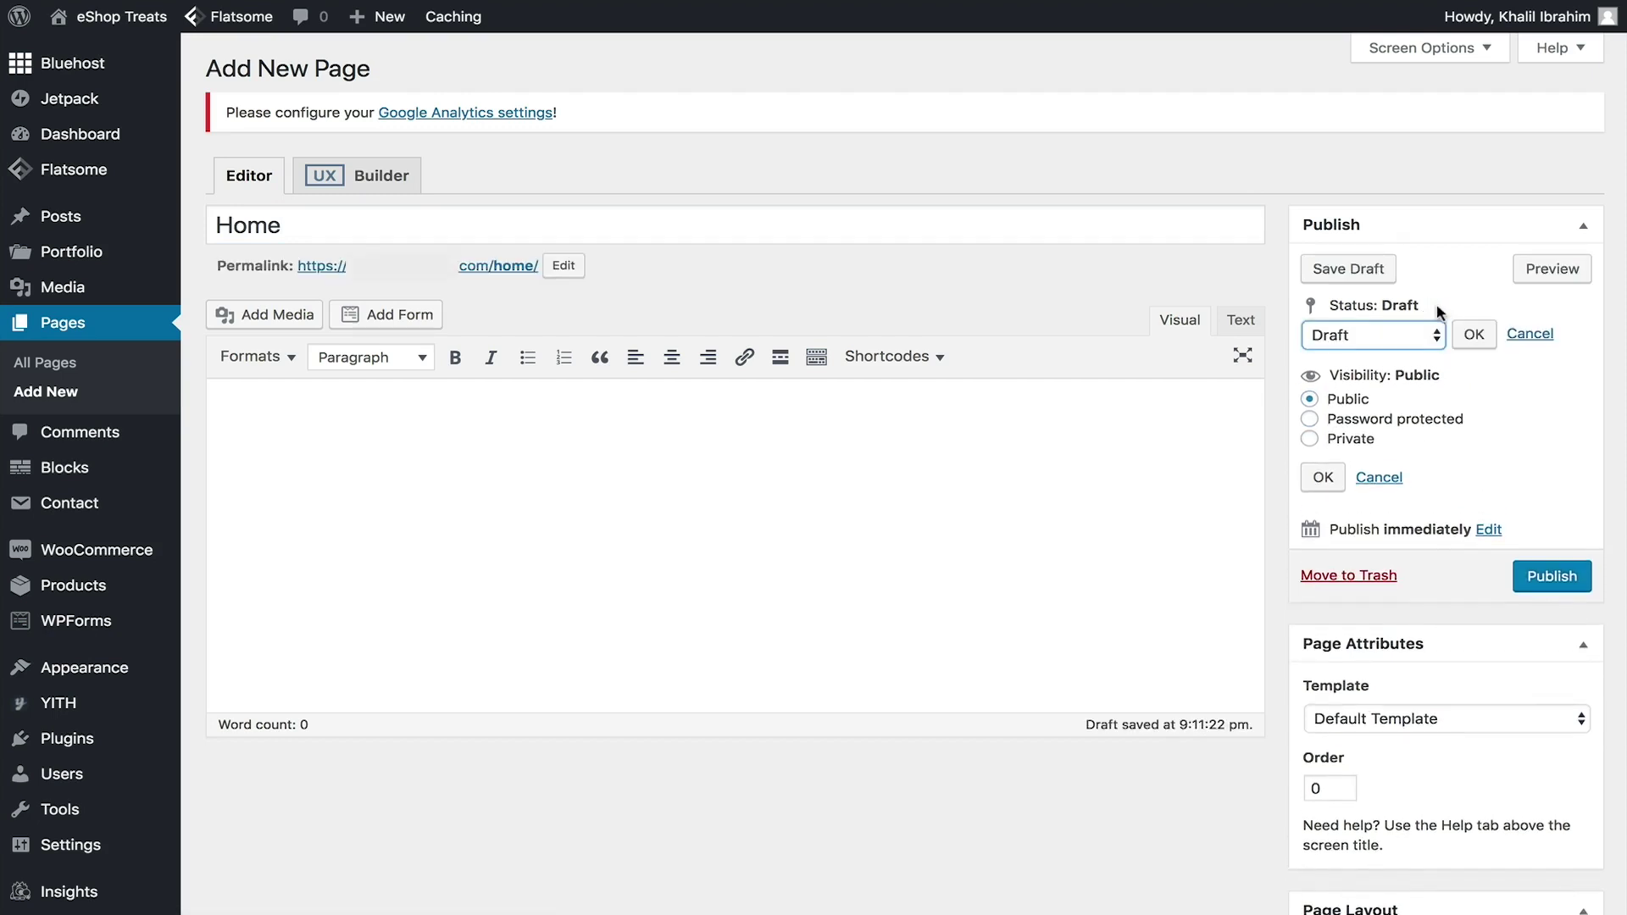
{"action": "left_click", "coordinate": [1434, 335]}
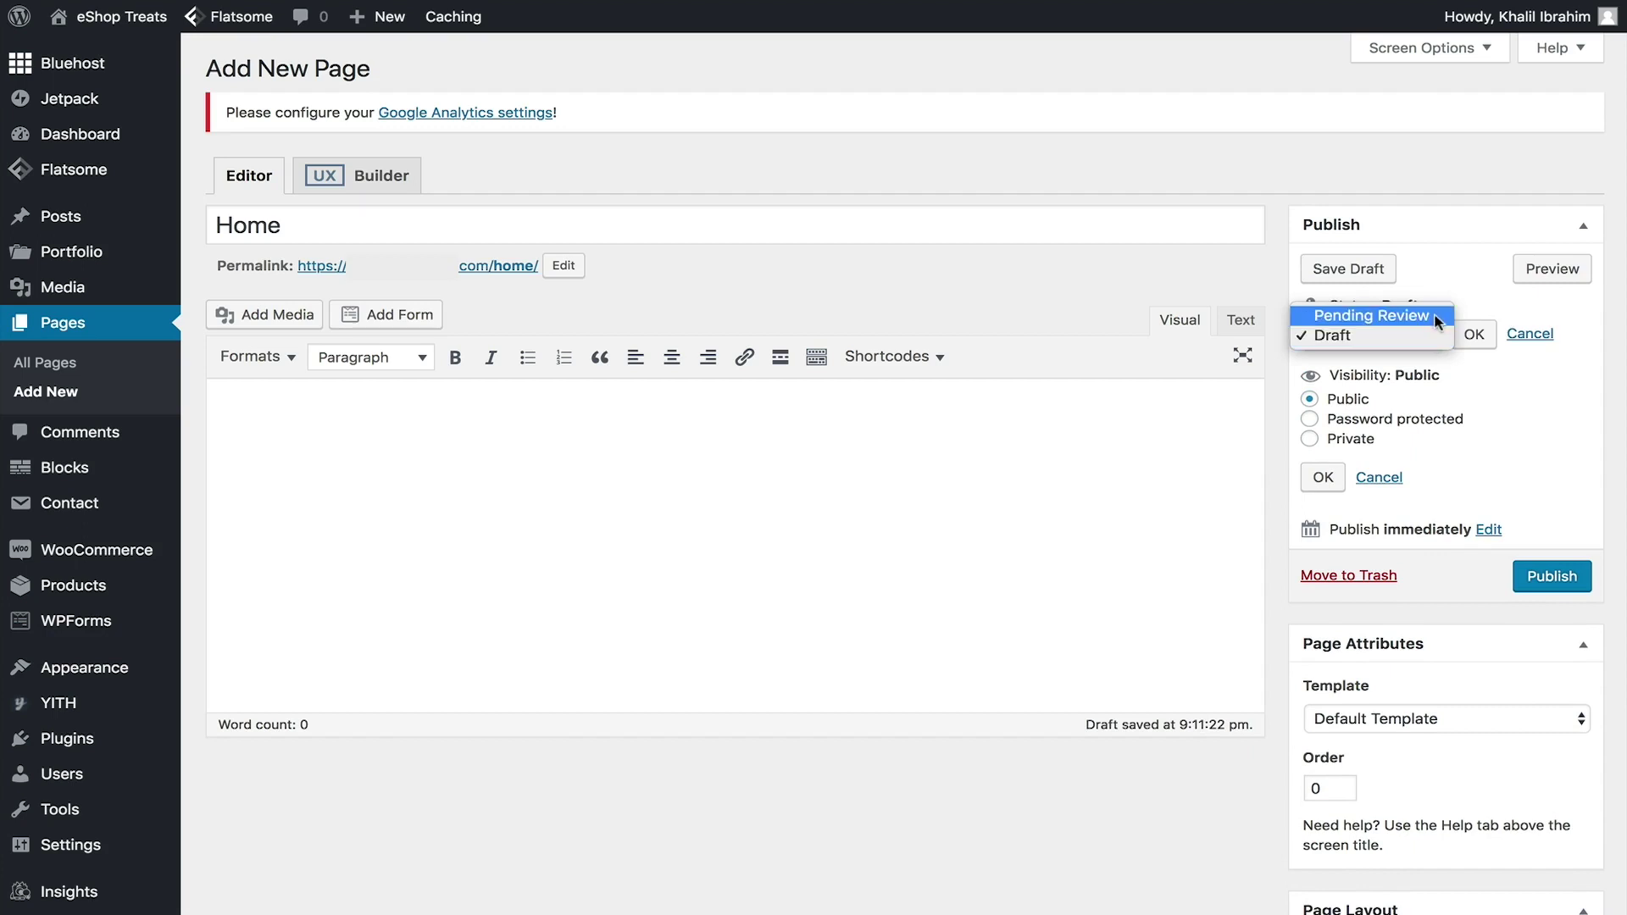
{"action": "left_click", "coordinate": [1503, 374]}
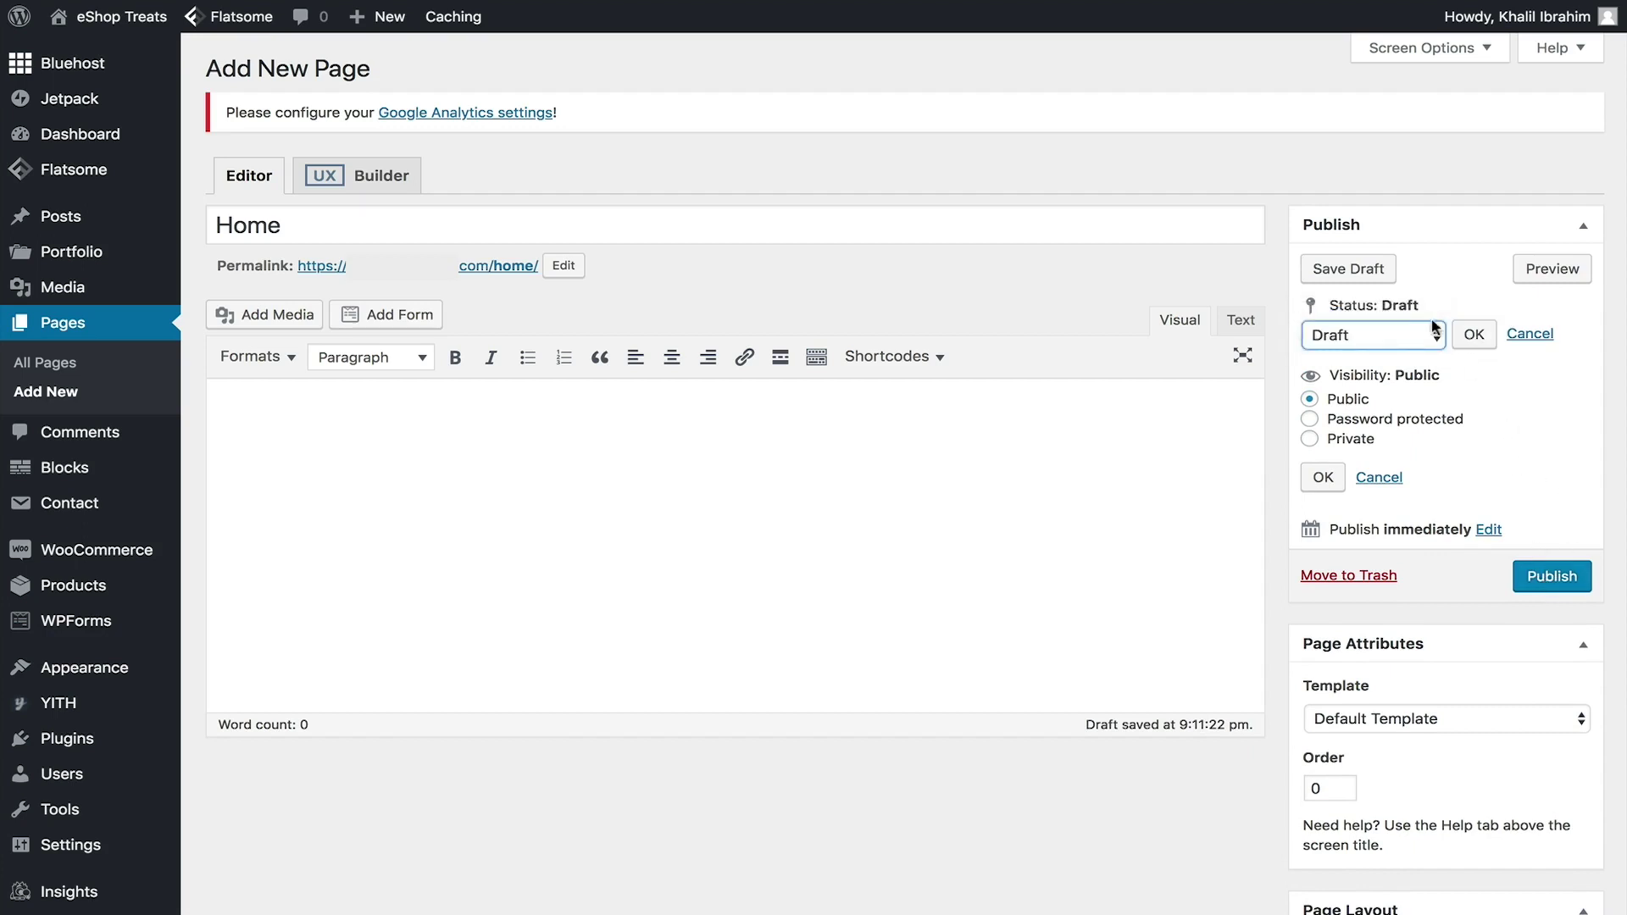
{"action": "left_click", "coordinate": [1489, 531]}
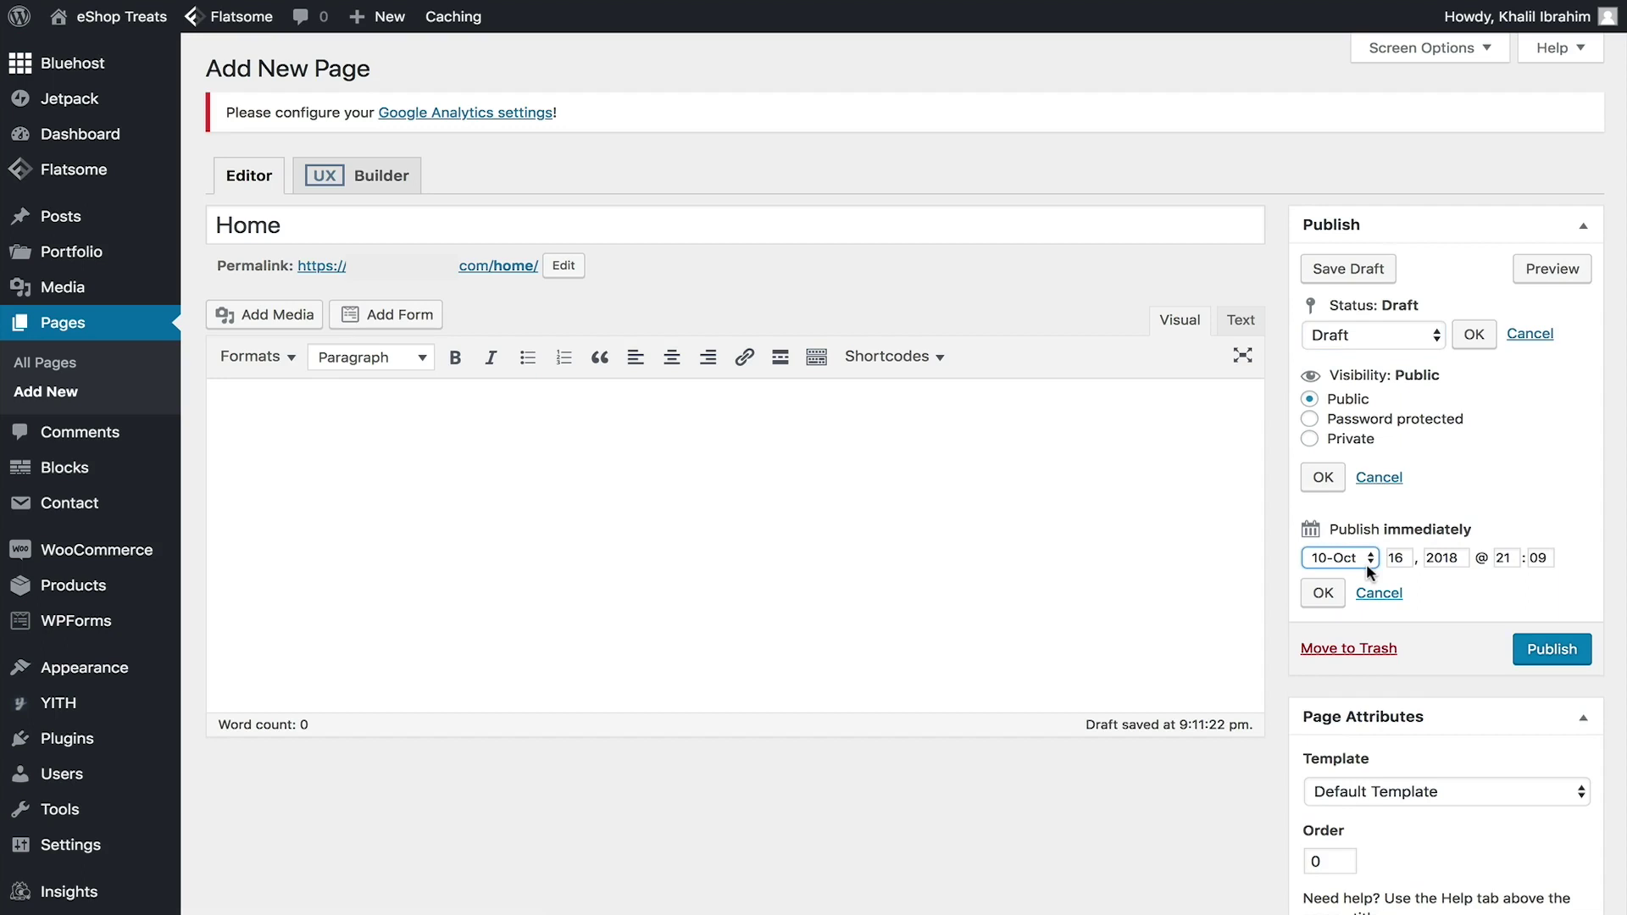
{"action": "left_click", "coordinate": [1542, 508]}
{"action": "left_click", "coordinate": [1378, 592]}
Set the Home page's template to "Page - Full Width" and publish the page
{"action": "scroll", "coordinate": [1378, 592], "scroll_direction": "down", "scroll_amount": 3}
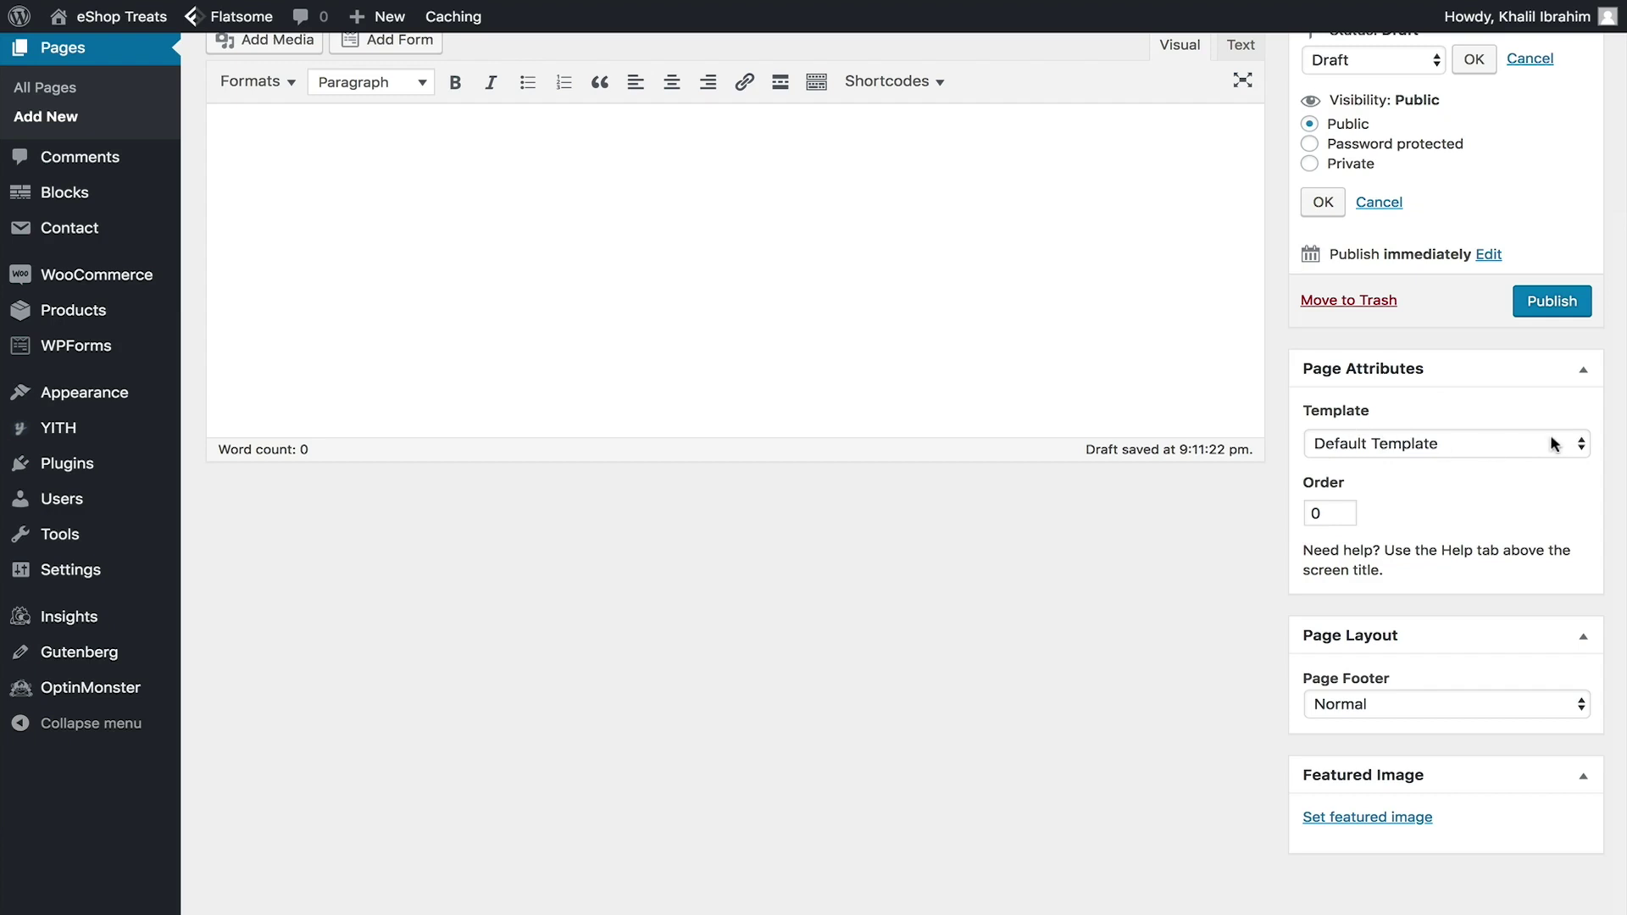
{"action": "left_click", "coordinate": [1584, 444]}
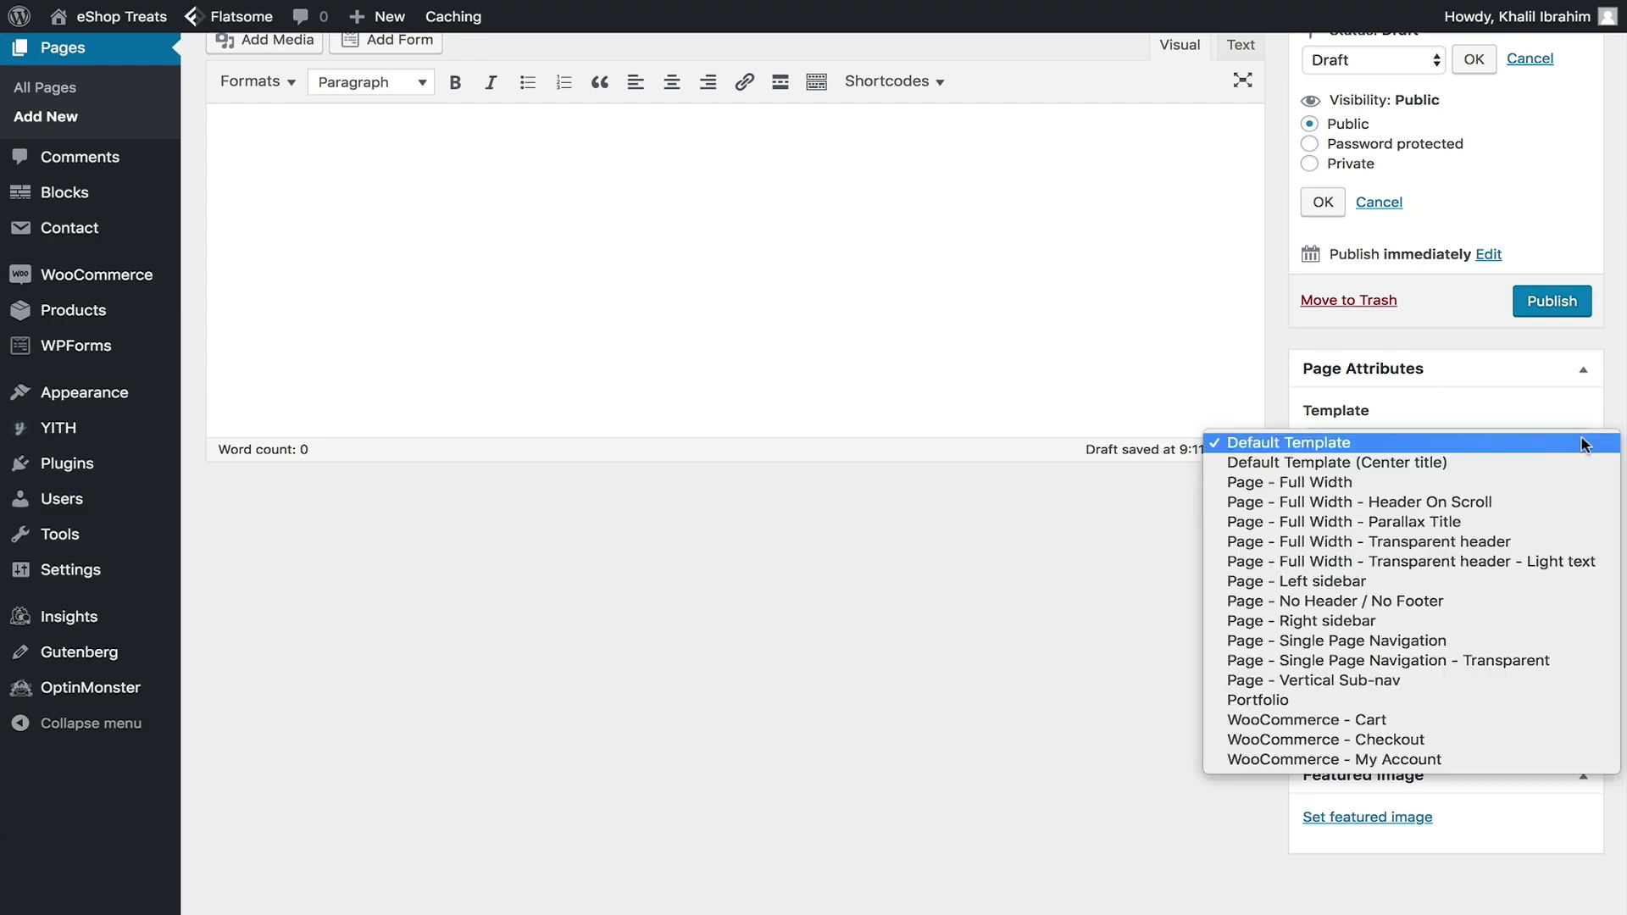
{"action": "left_click", "coordinate": [1446, 482]}
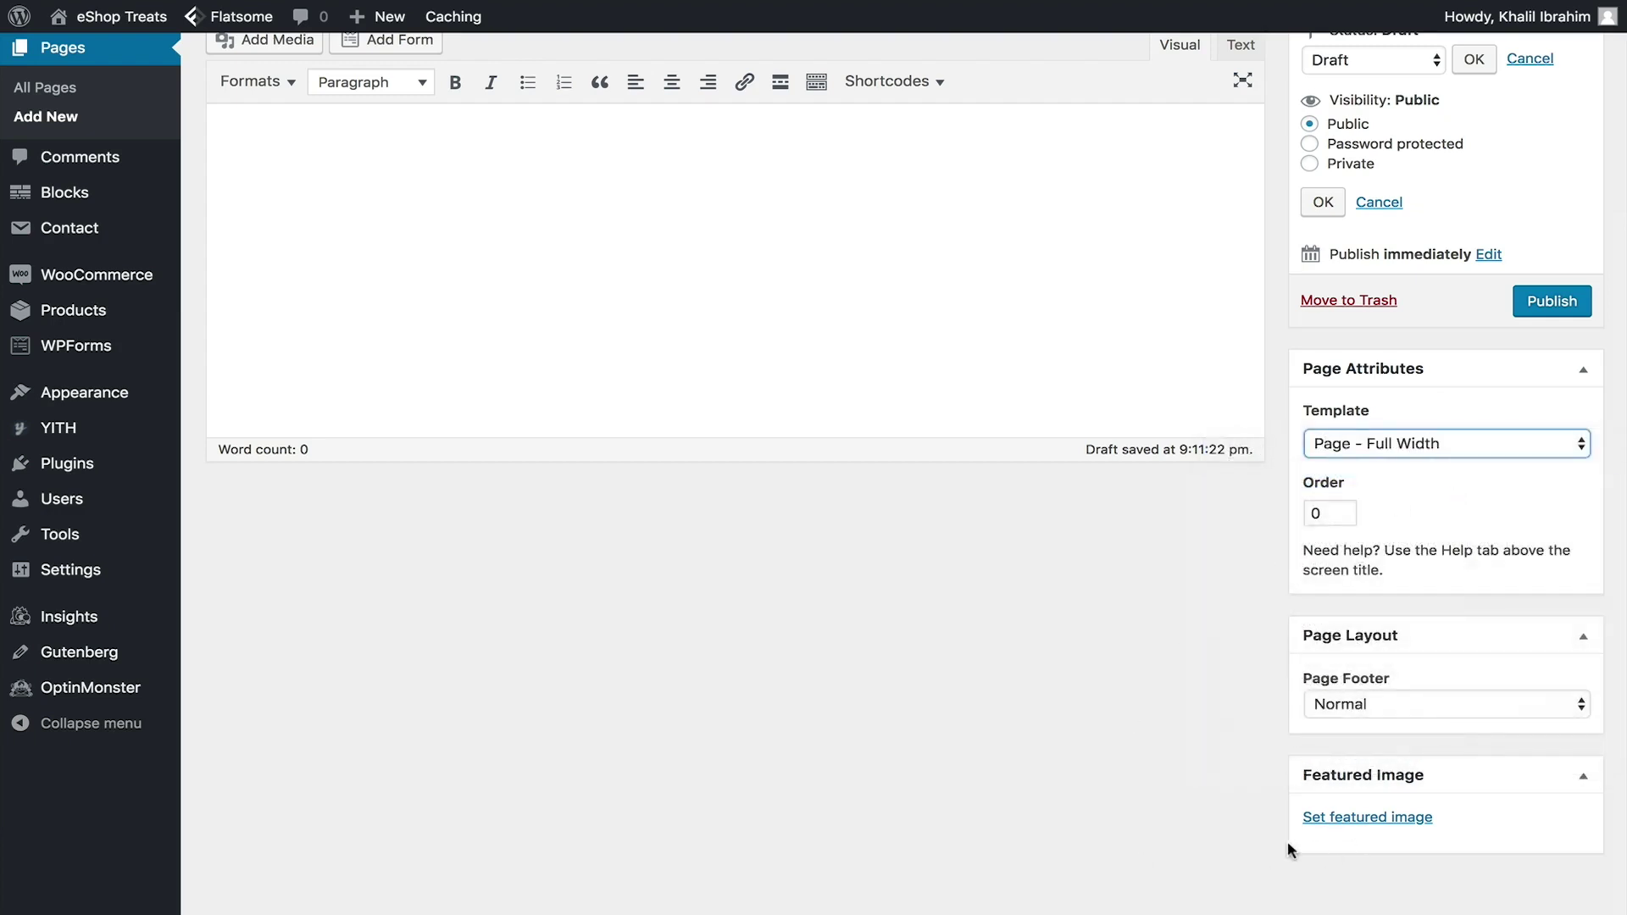
{"action": "scroll", "coordinate": [994, 644], "scroll_direction": "up", "scroll_amount": 3}
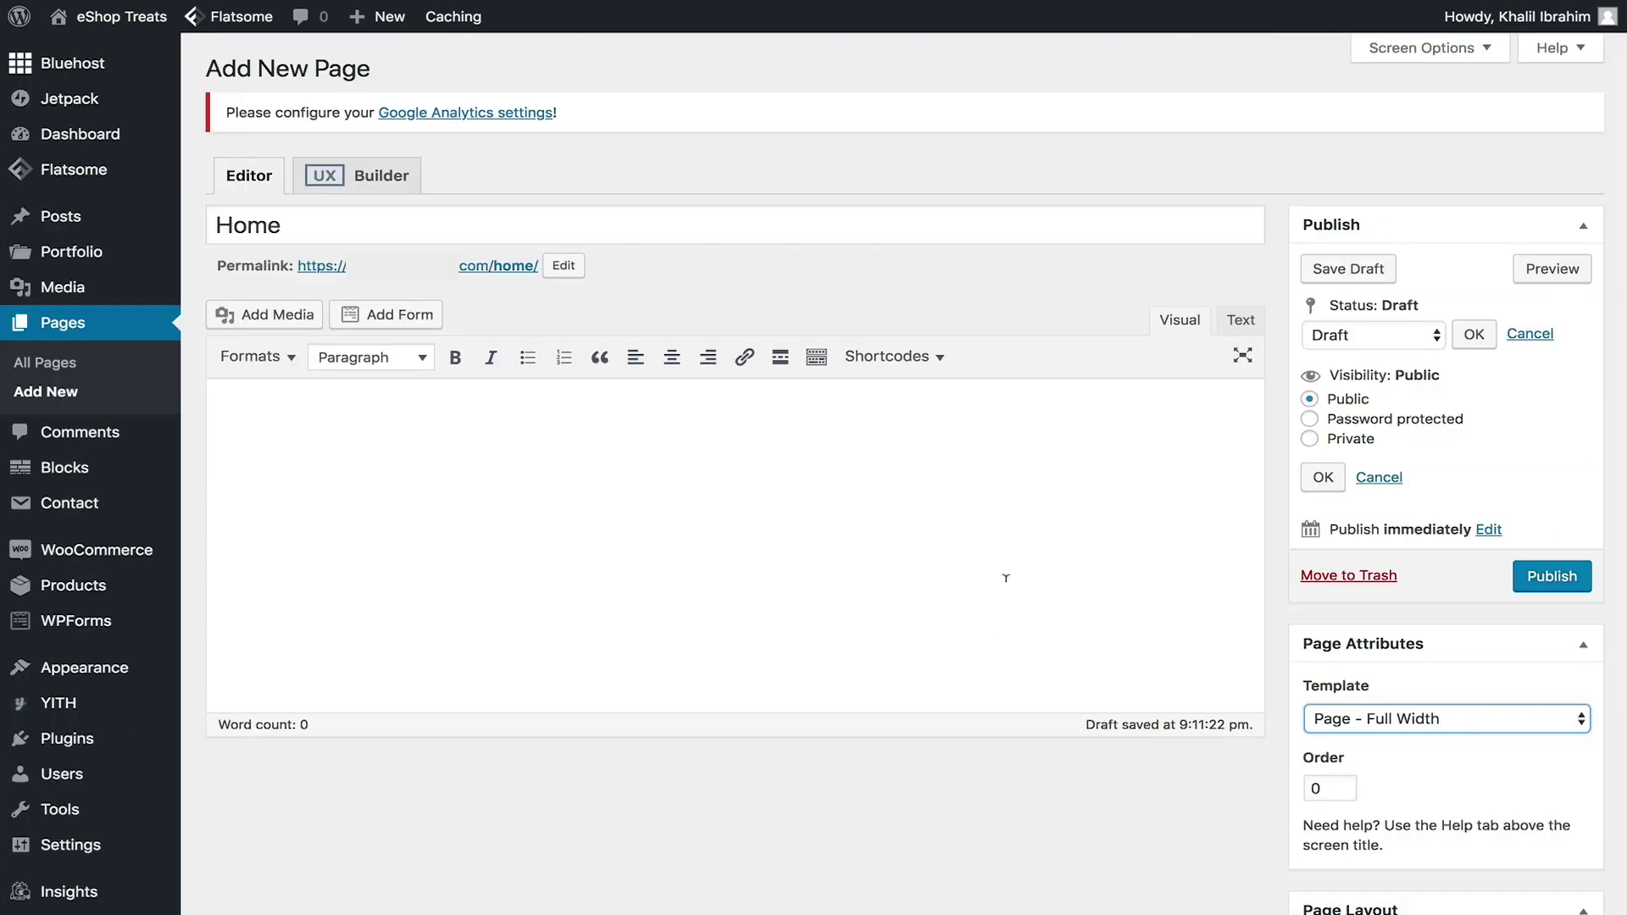
{"action": "left_click", "coordinate": [1491, 49]}
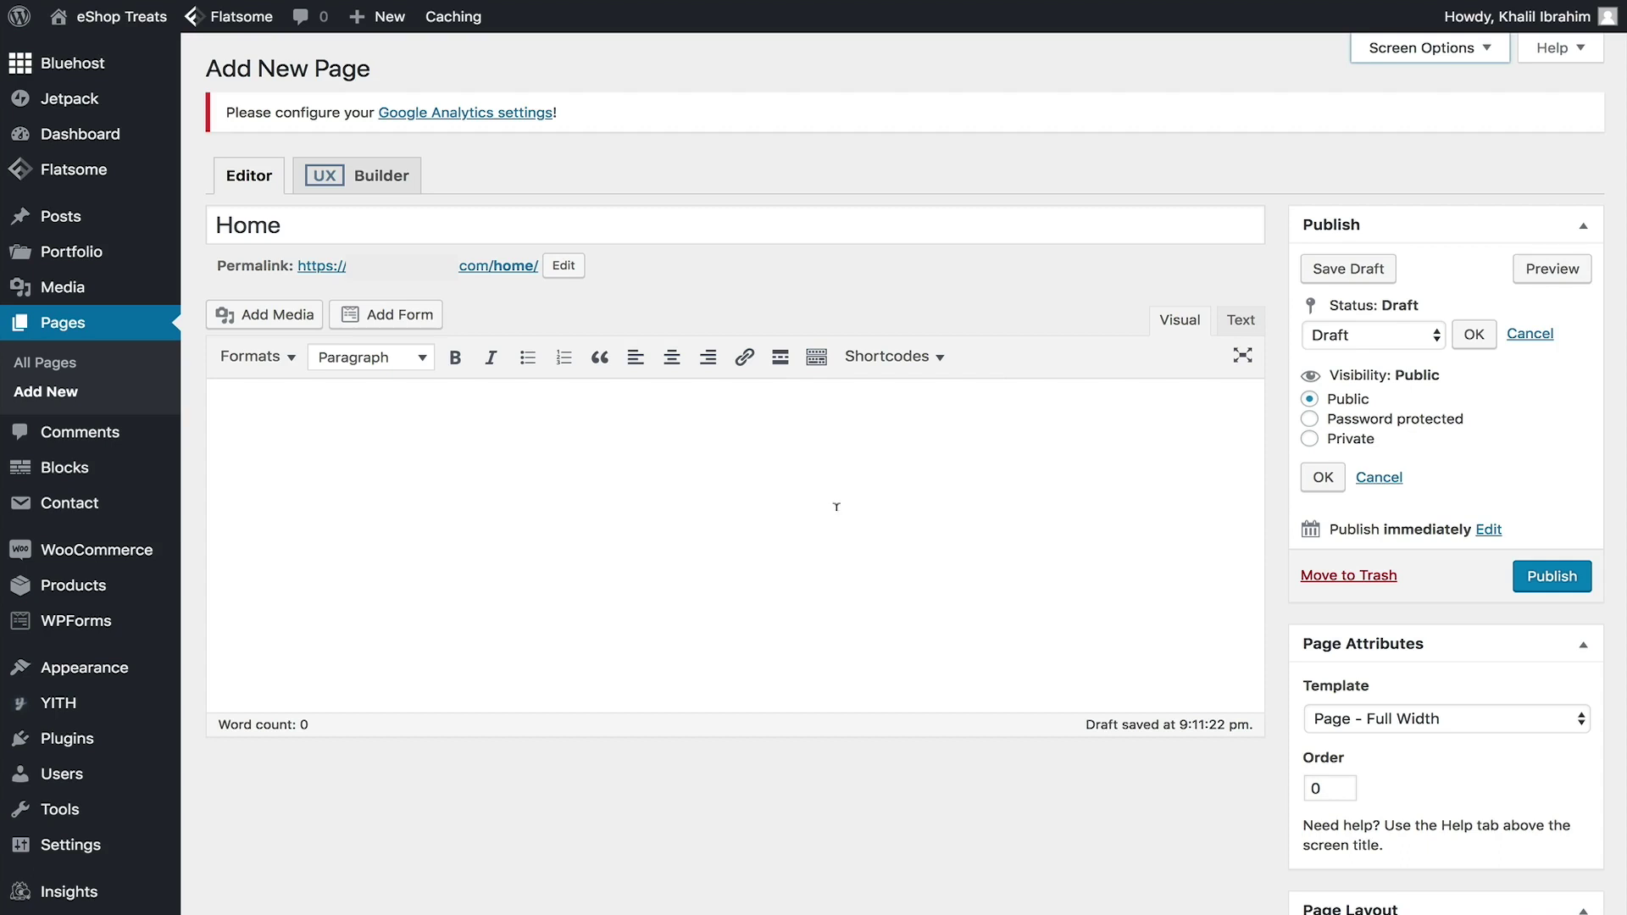
{"action": "left_click", "coordinate": [1574, 583]}
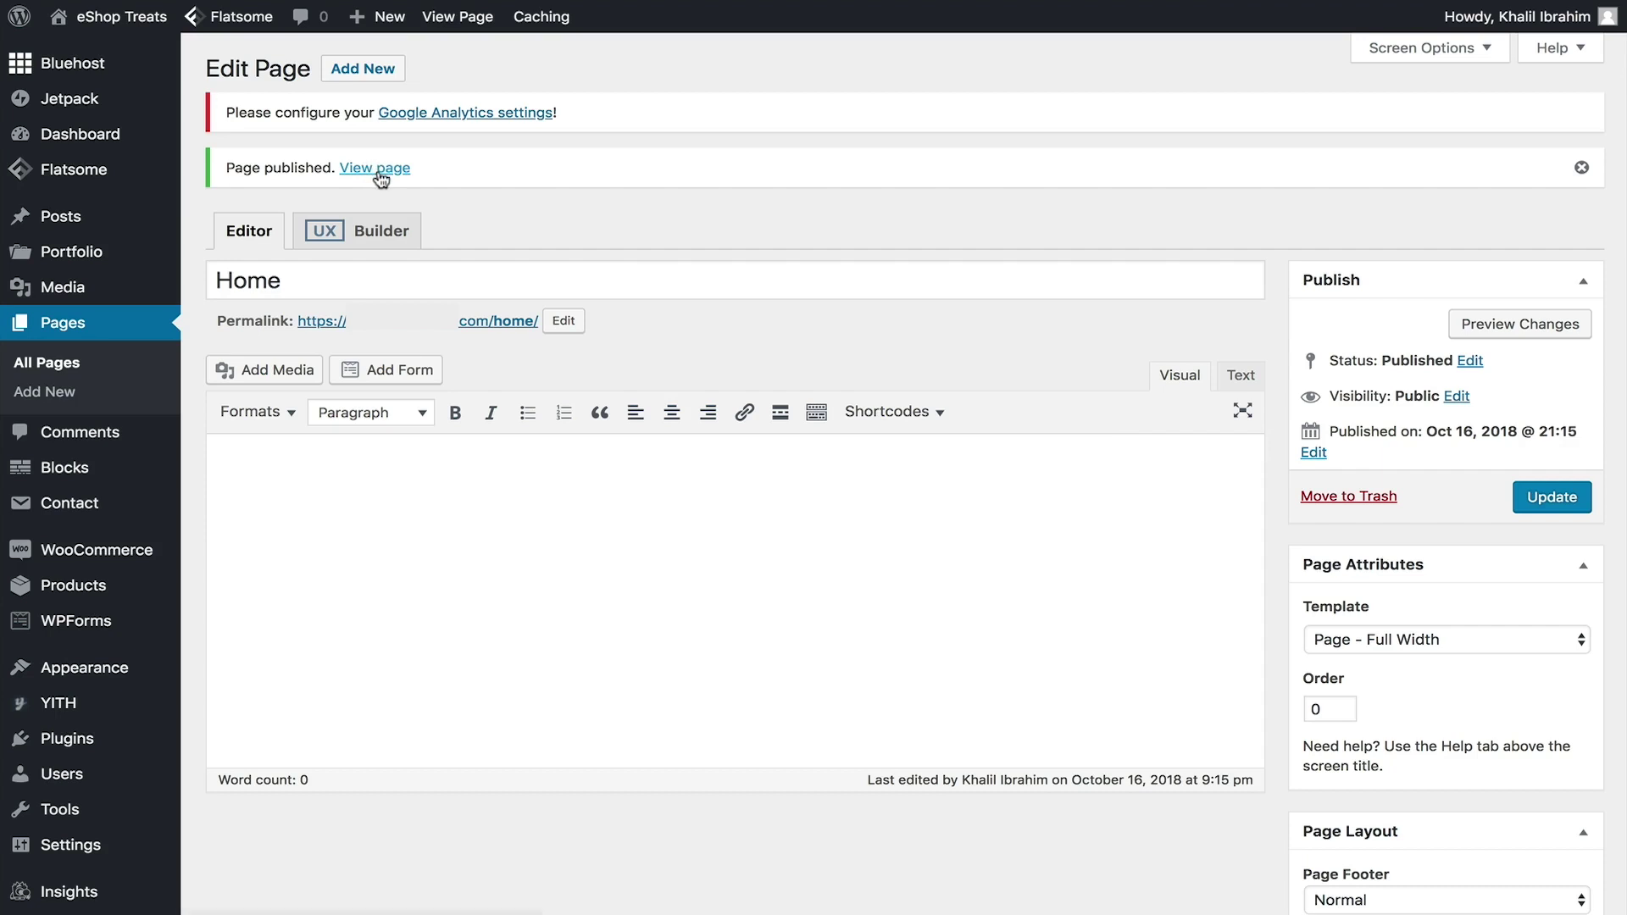
Create another new page and title it "Contact Us"
{"action": "left_click", "coordinate": [381, 73]}
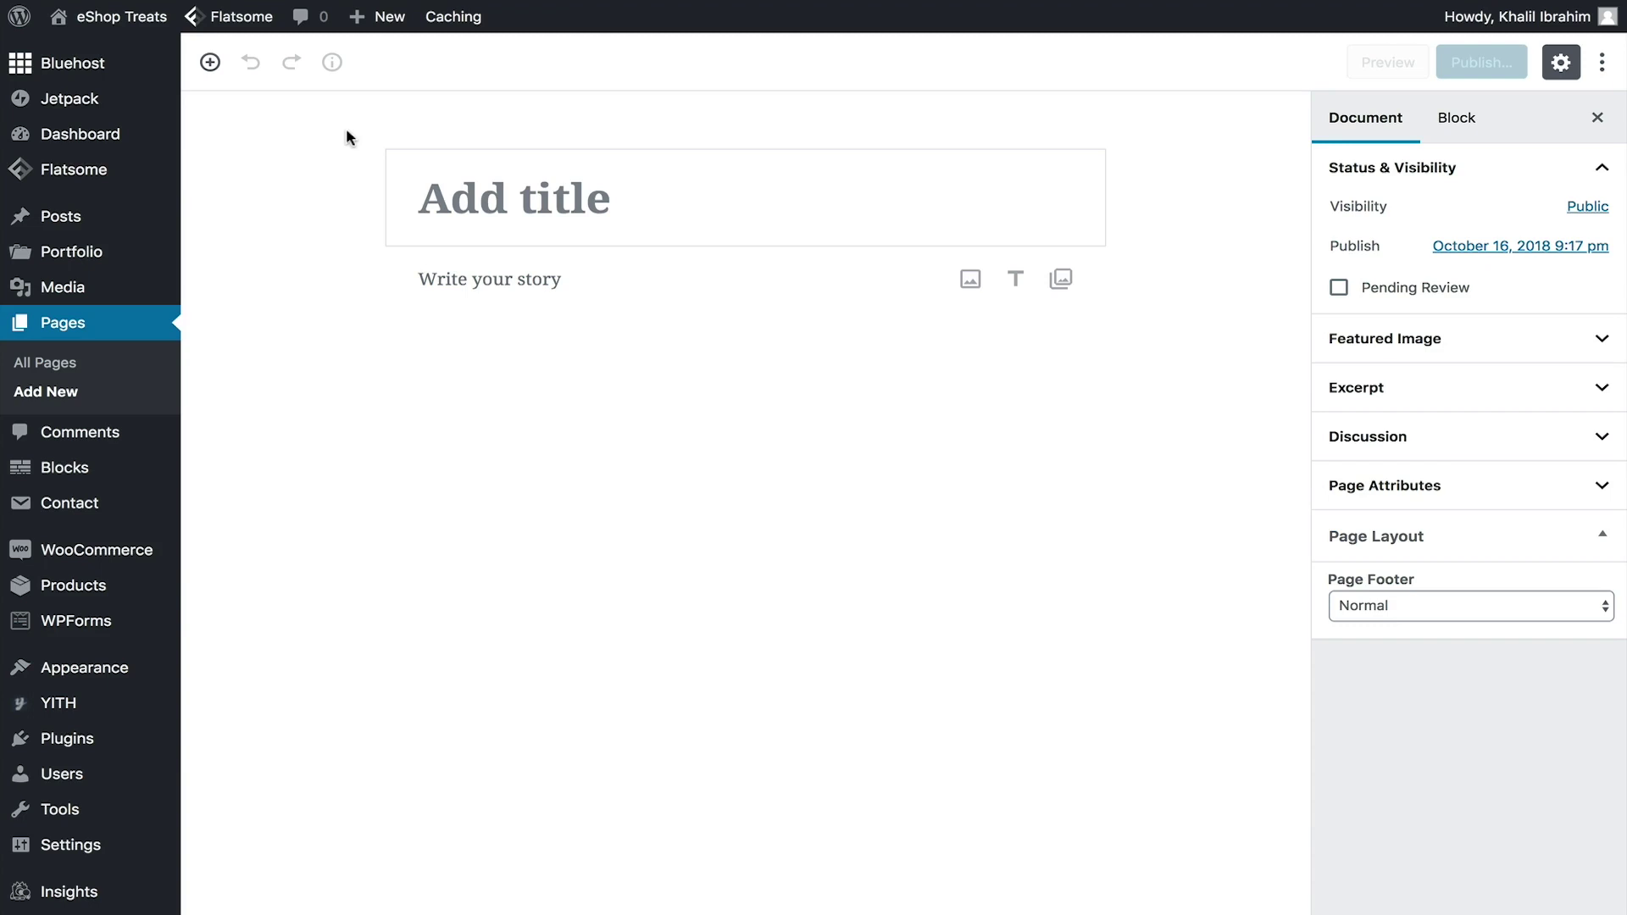
{"action": "type", "text": "A"}
{"action": "key", "text": "BackSpace"}
{"action": "type", "text": "Contact Us"}
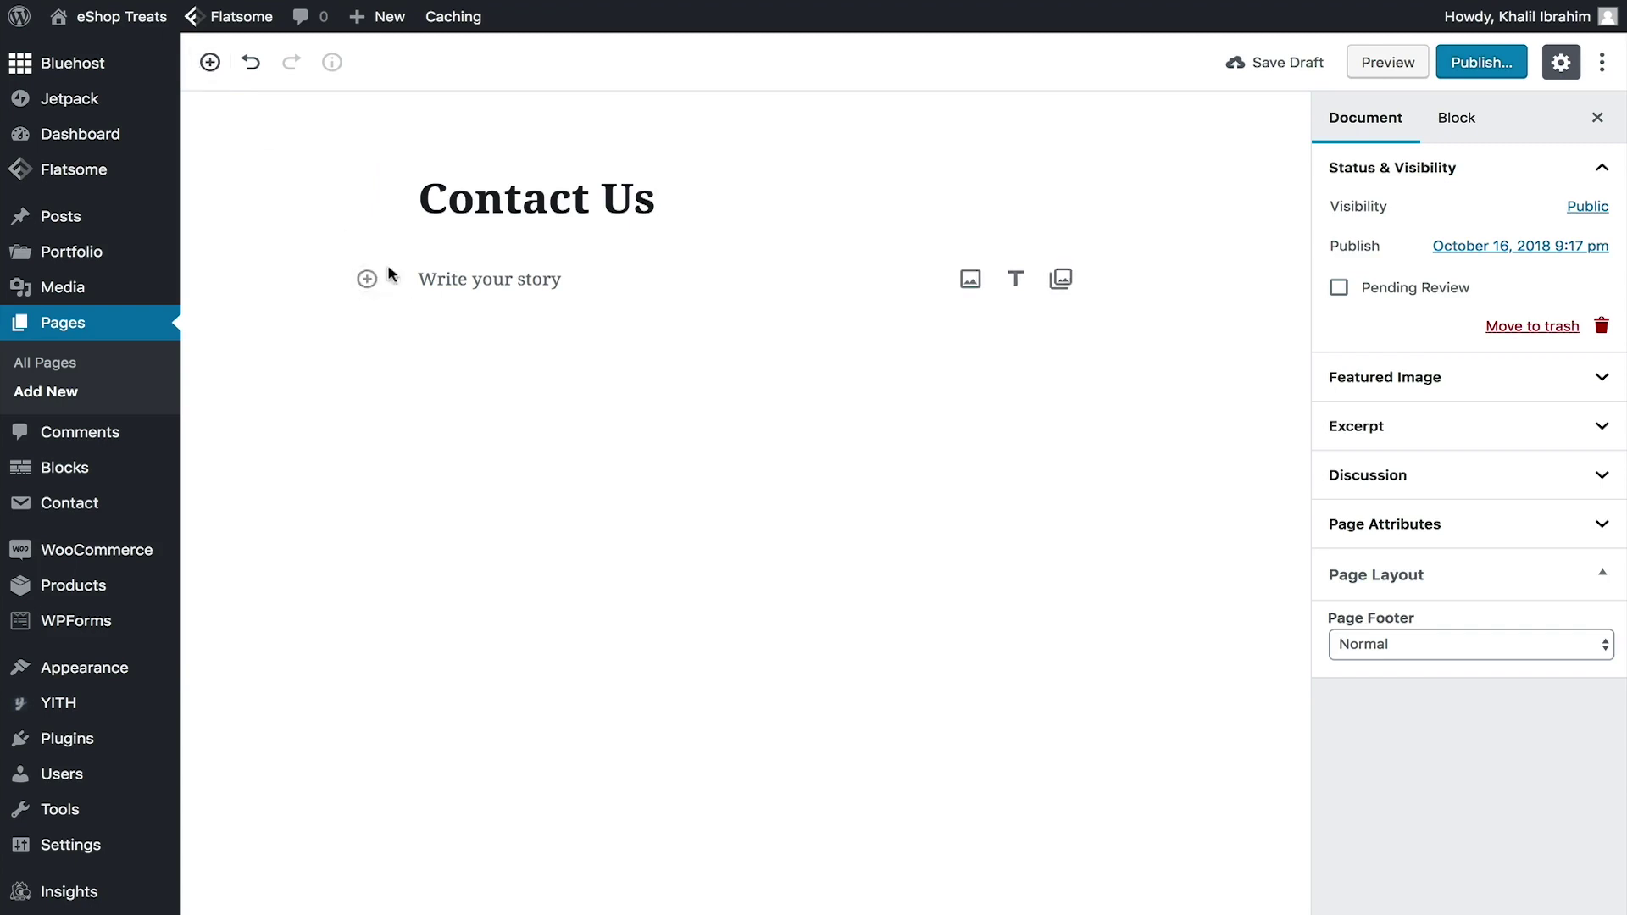
Add a Heading block below the Contact Us title with the text "Happy to hear from you!"
{"action": "left_click", "coordinate": [366, 279]}
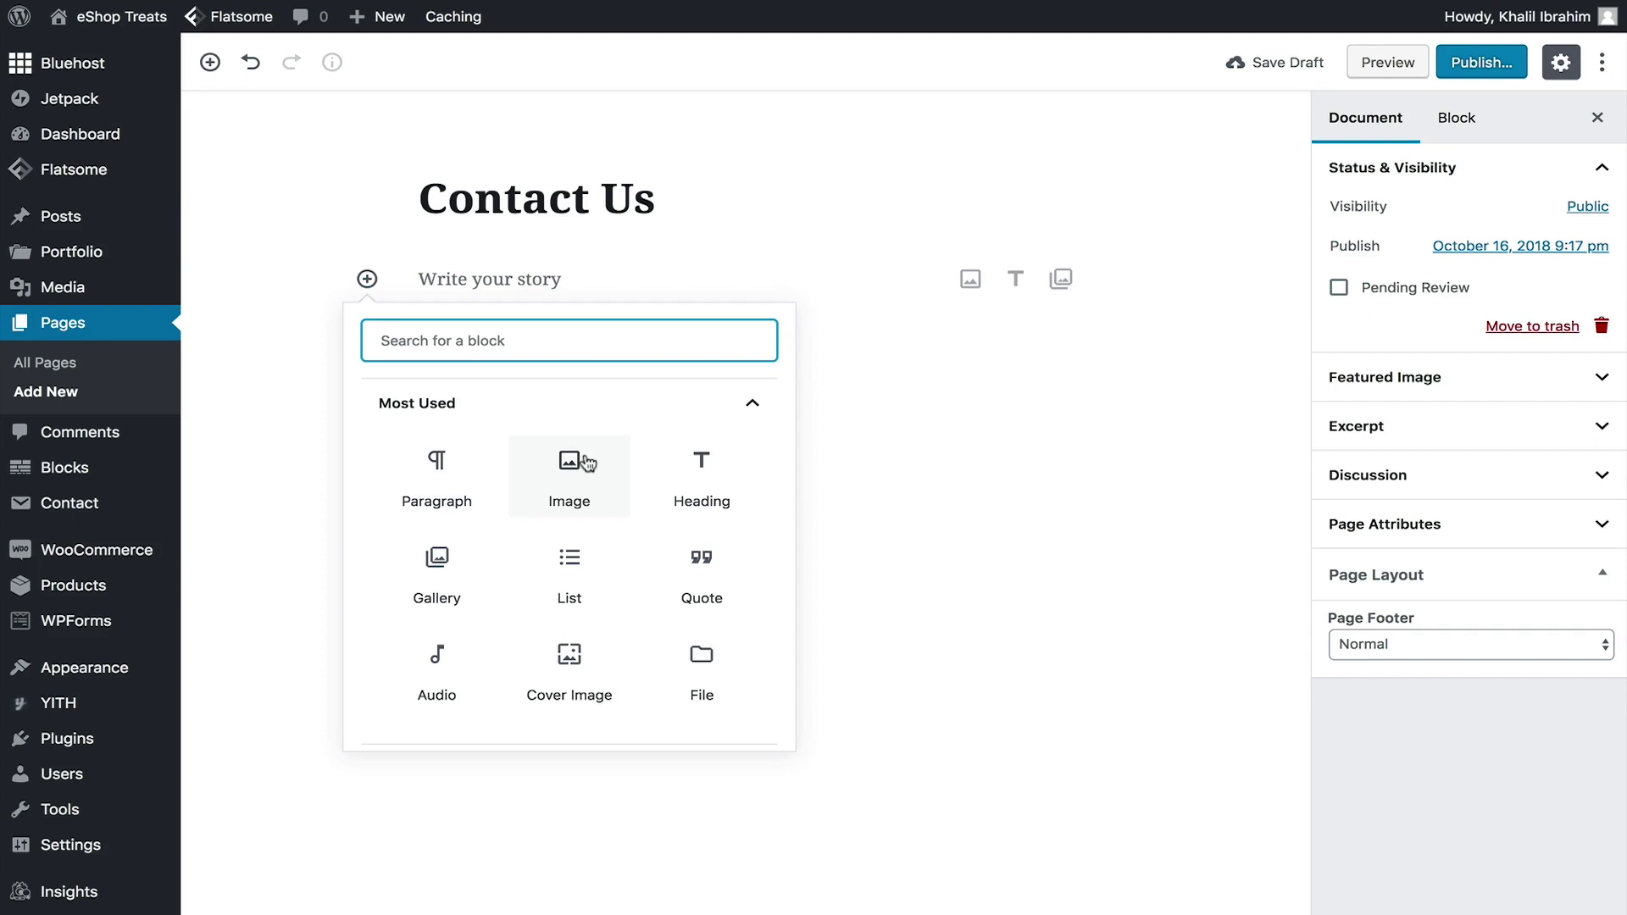
{"action": "left_click", "coordinate": [720, 467]}
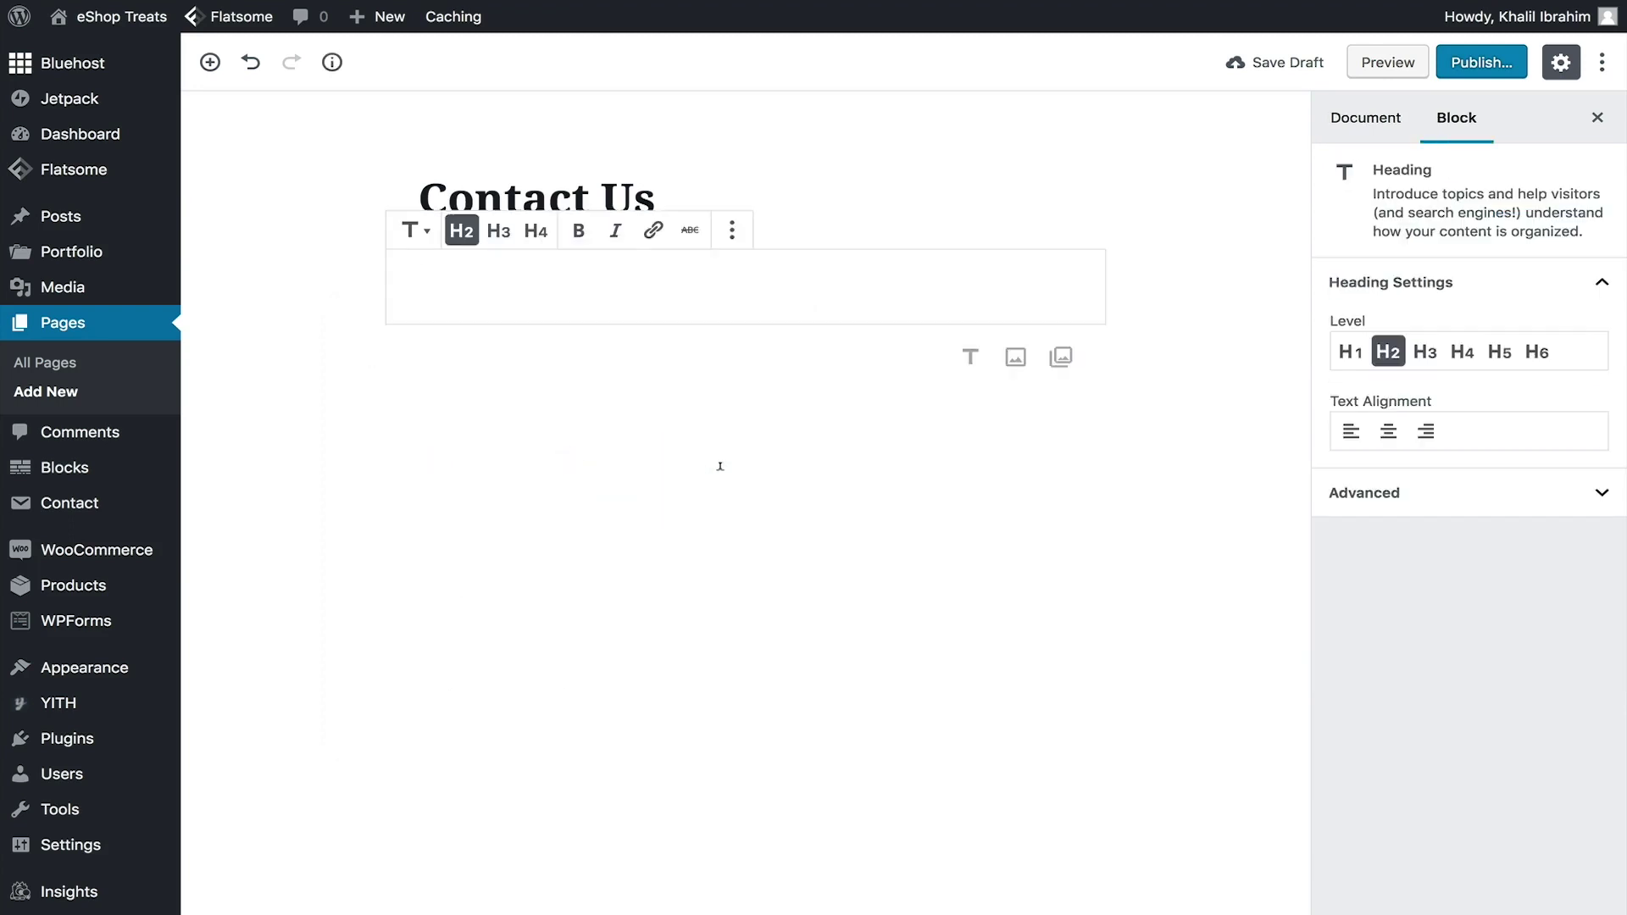
{"action": "type", "text": "Happy to hear from you!"}
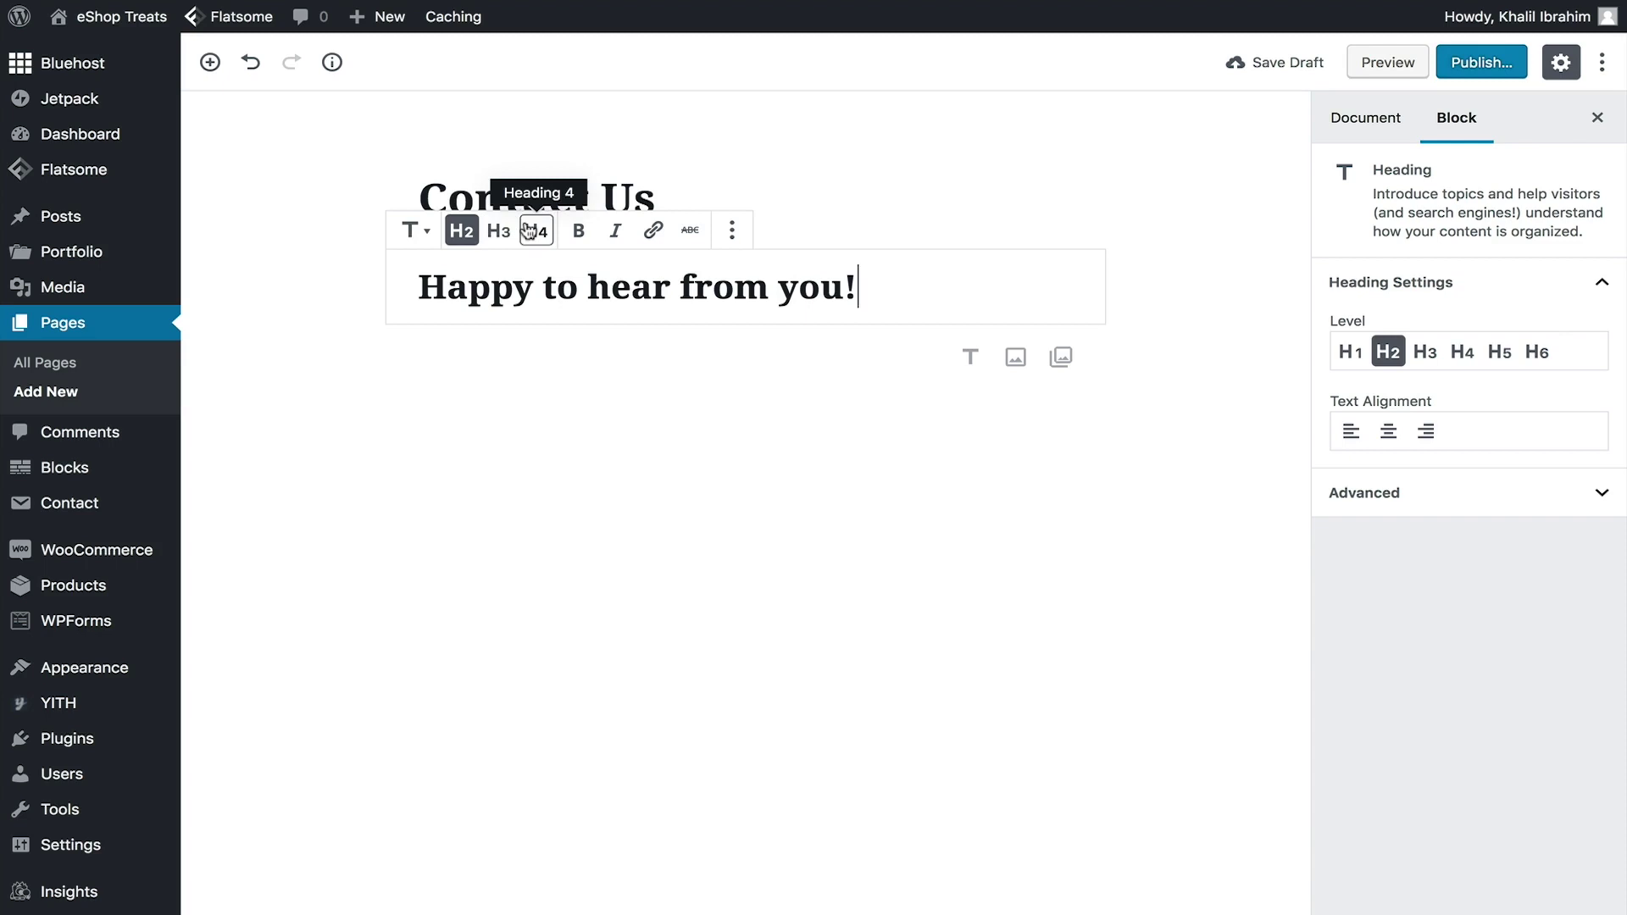
Examine which block types the heading can be transformed to and its additional block options
{"action": "left_click", "coordinate": [414, 230]}
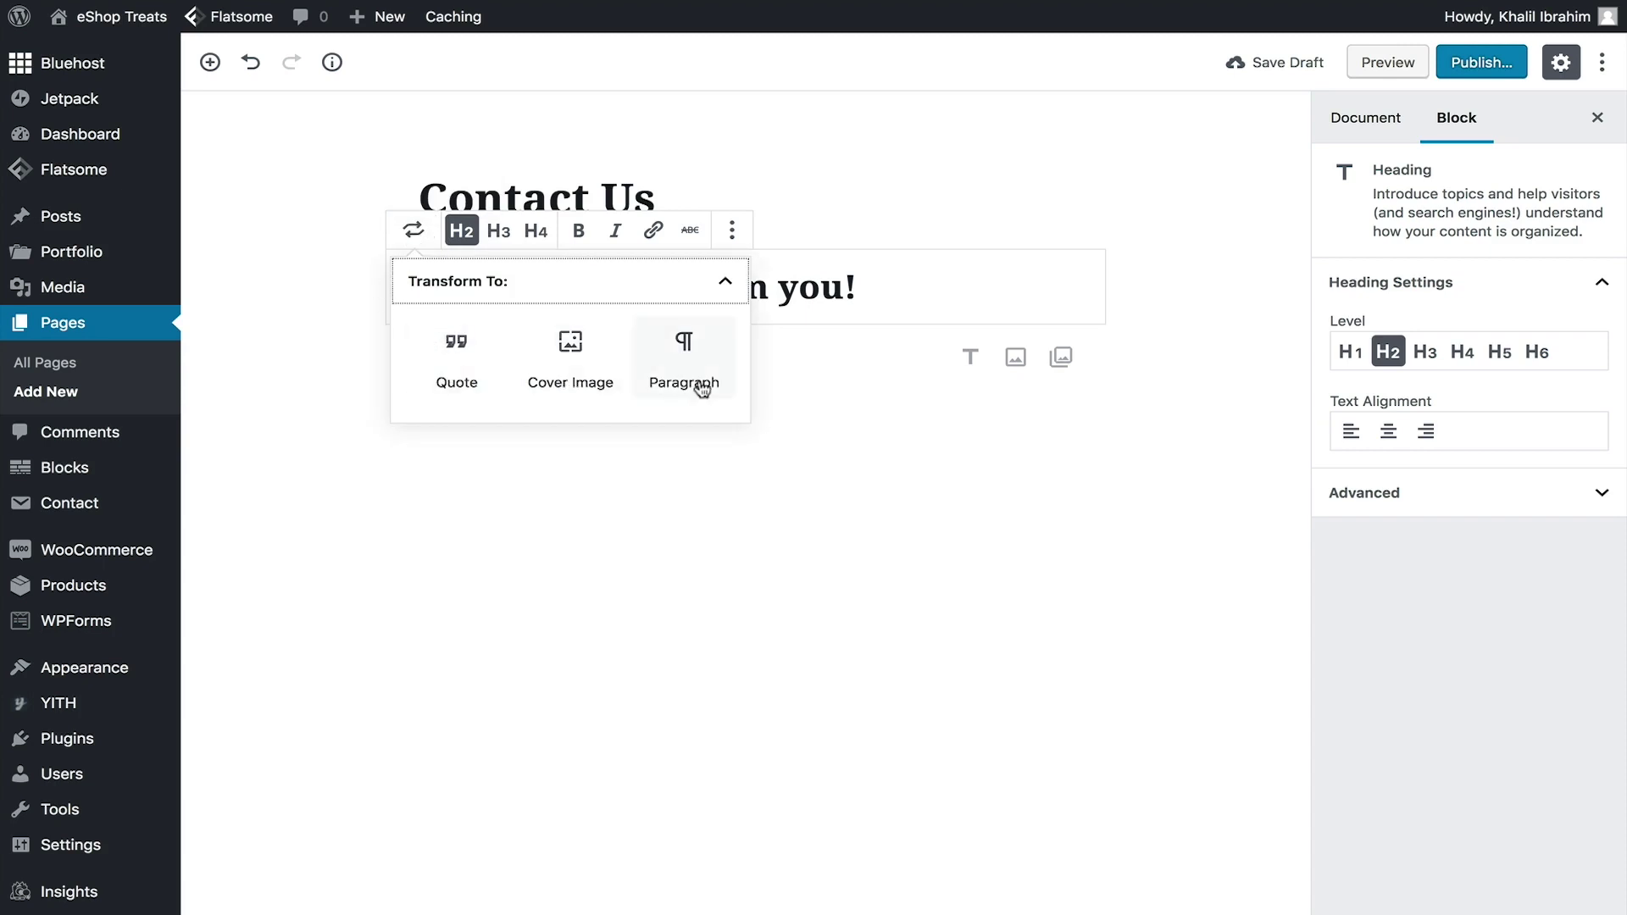
{"action": "left_click", "coordinate": [732, 231]}
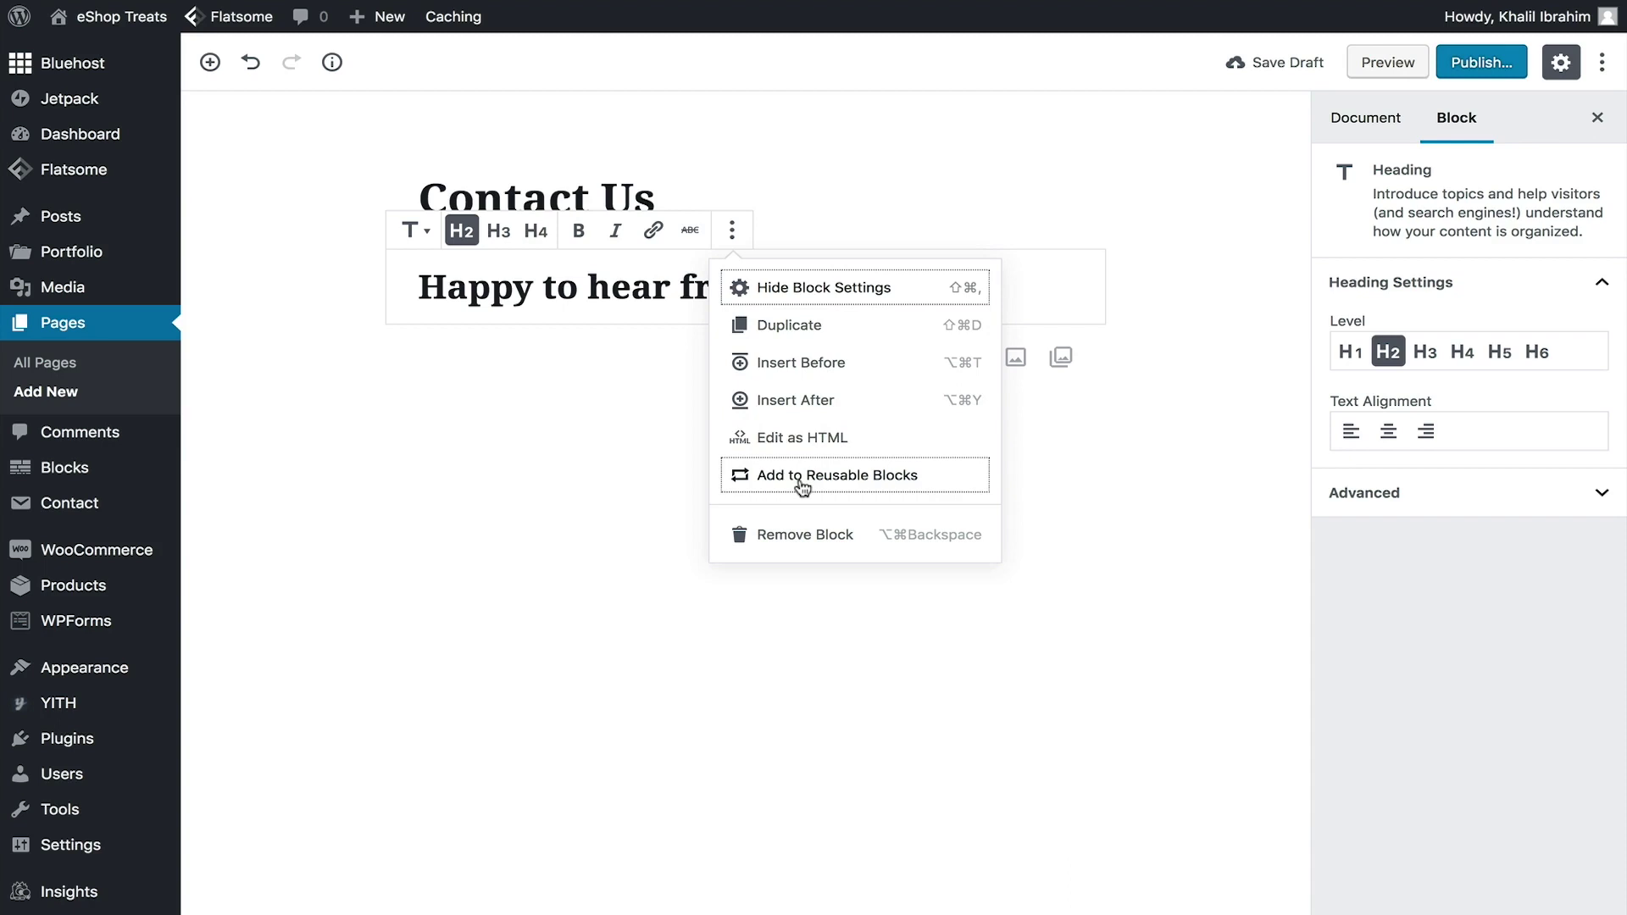
{"action": "left_click", "coordinate": [731, 233]}
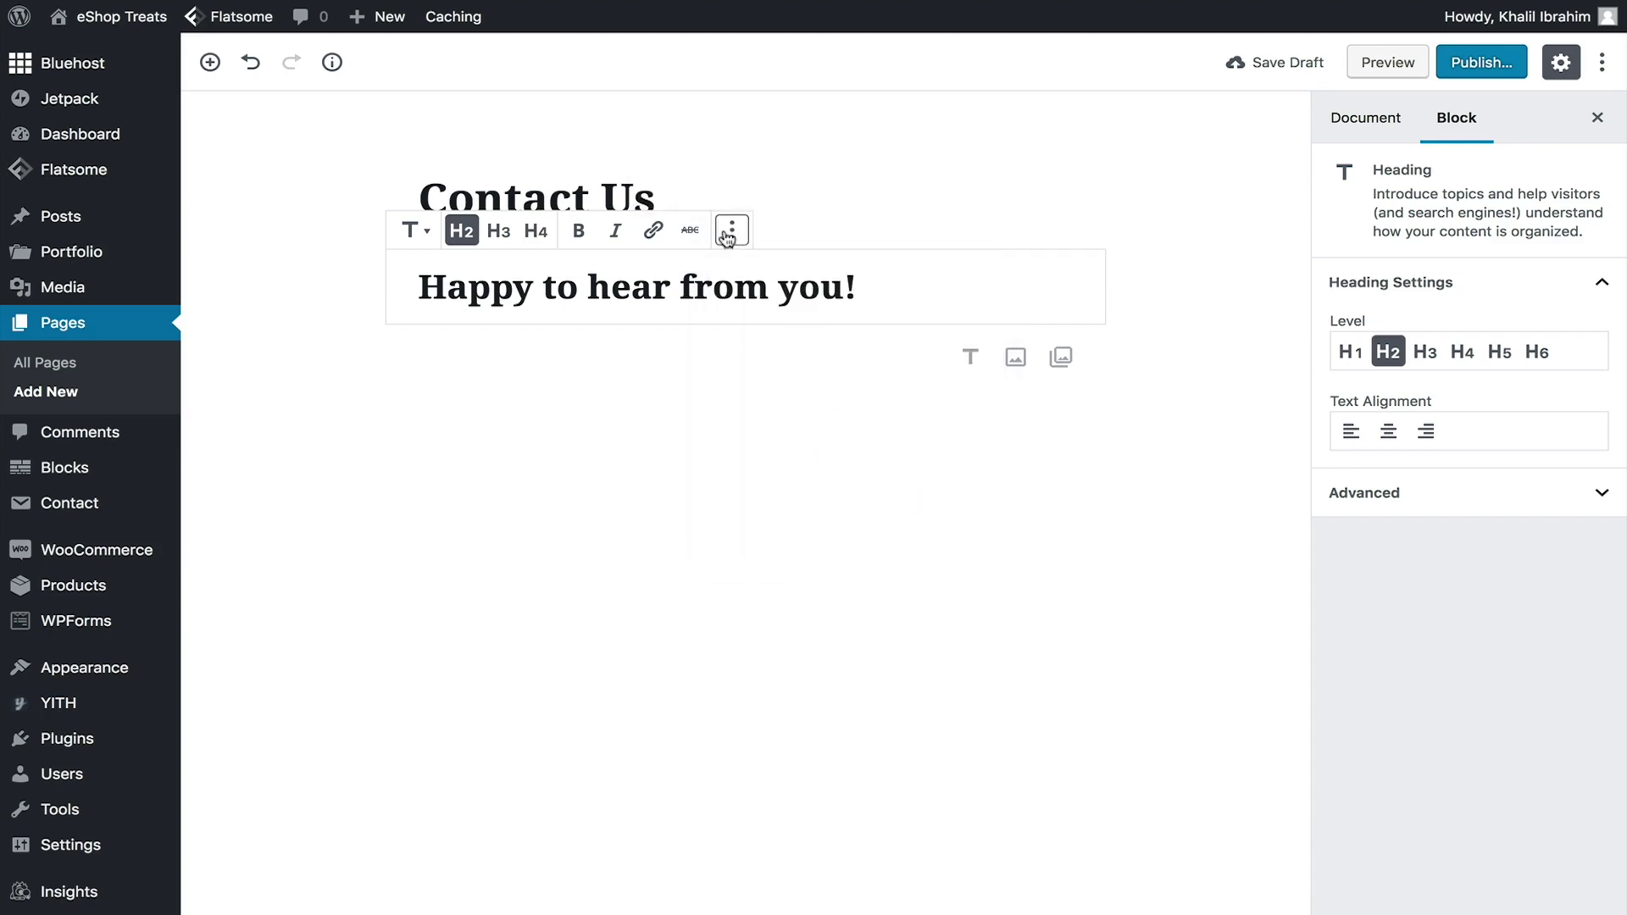
Insert a block below the heading, transform it to a Paragraph and enter "And here goes your type"
{"action": "left_click", "coordinate": [975, 362]}
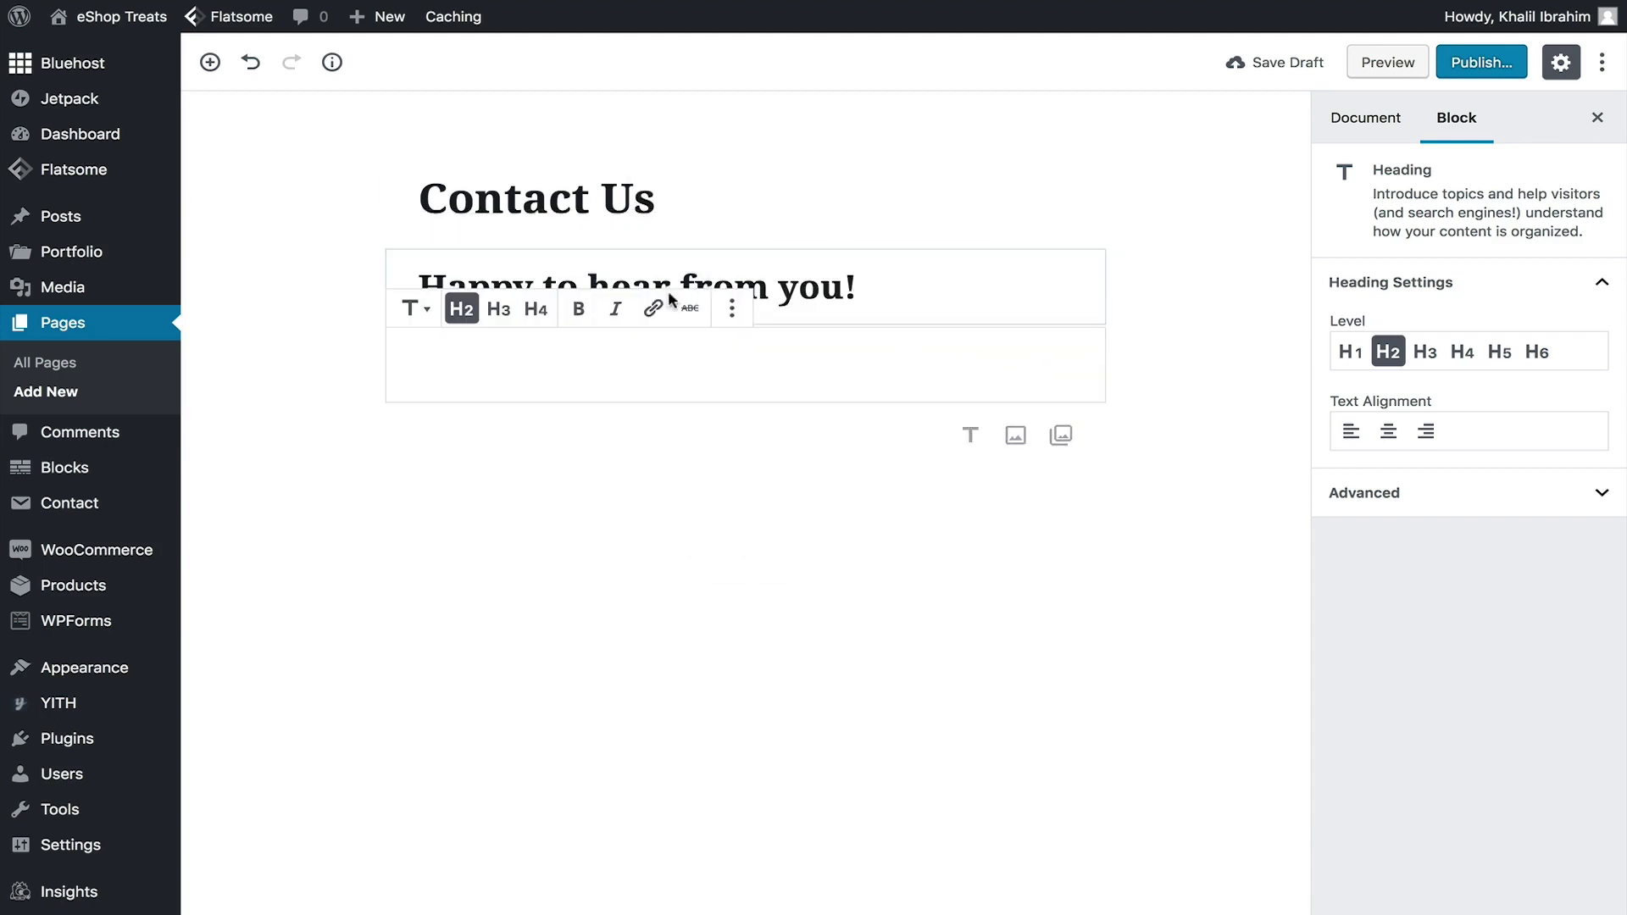
{"action": "left_click", "coordinate": [430, 308]}
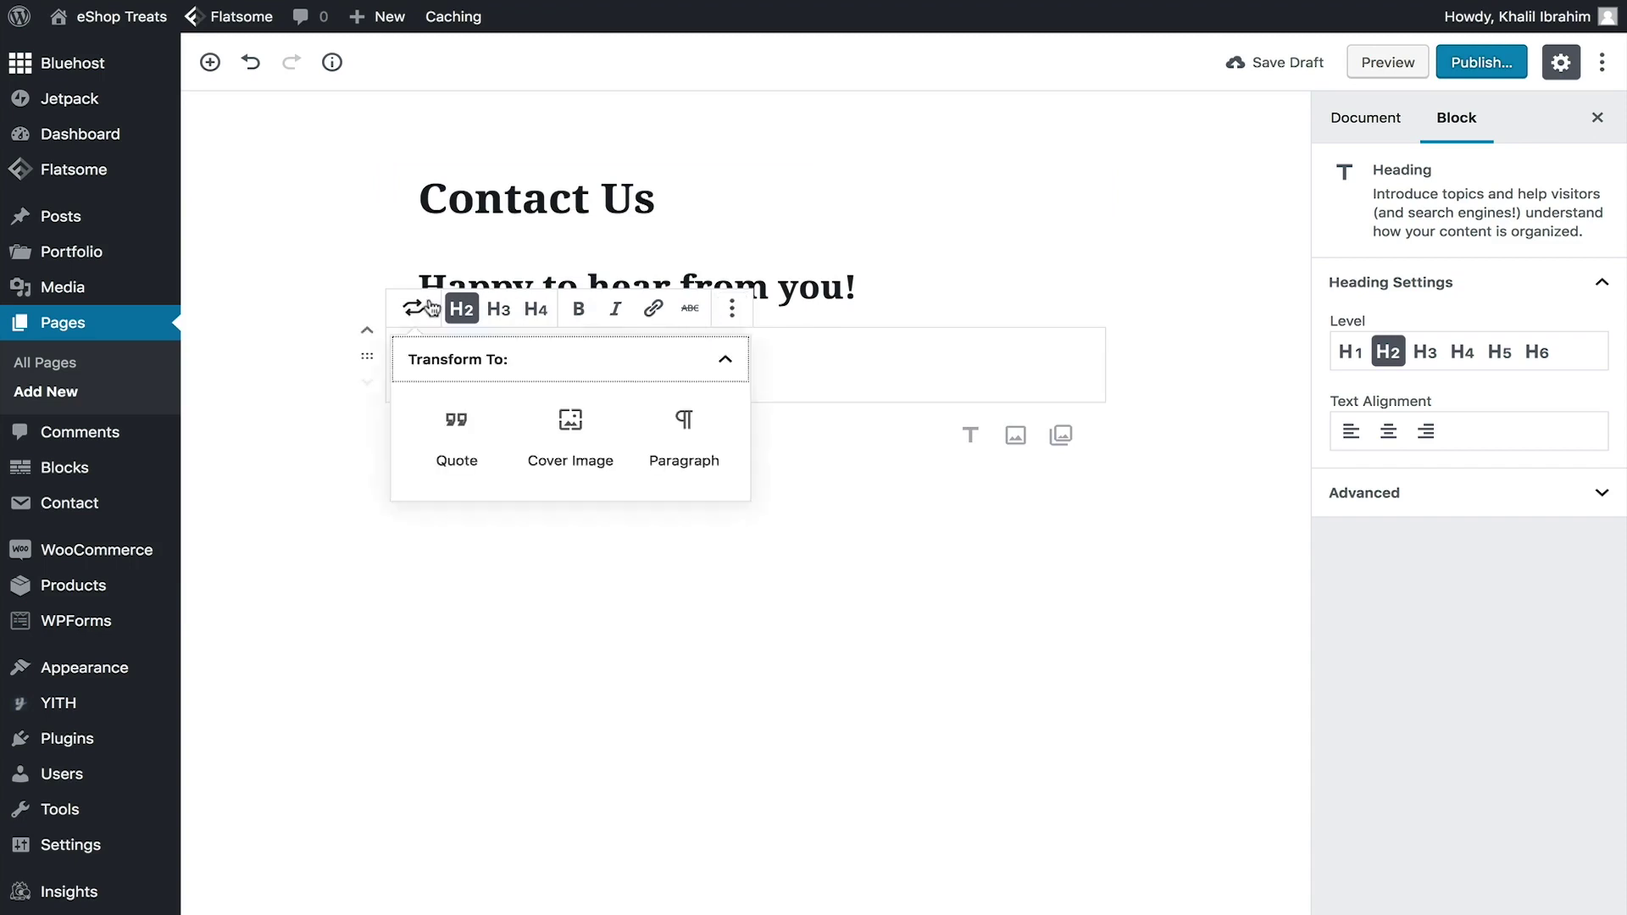
{"action": "left_click", "coordinate": [706, 416]}
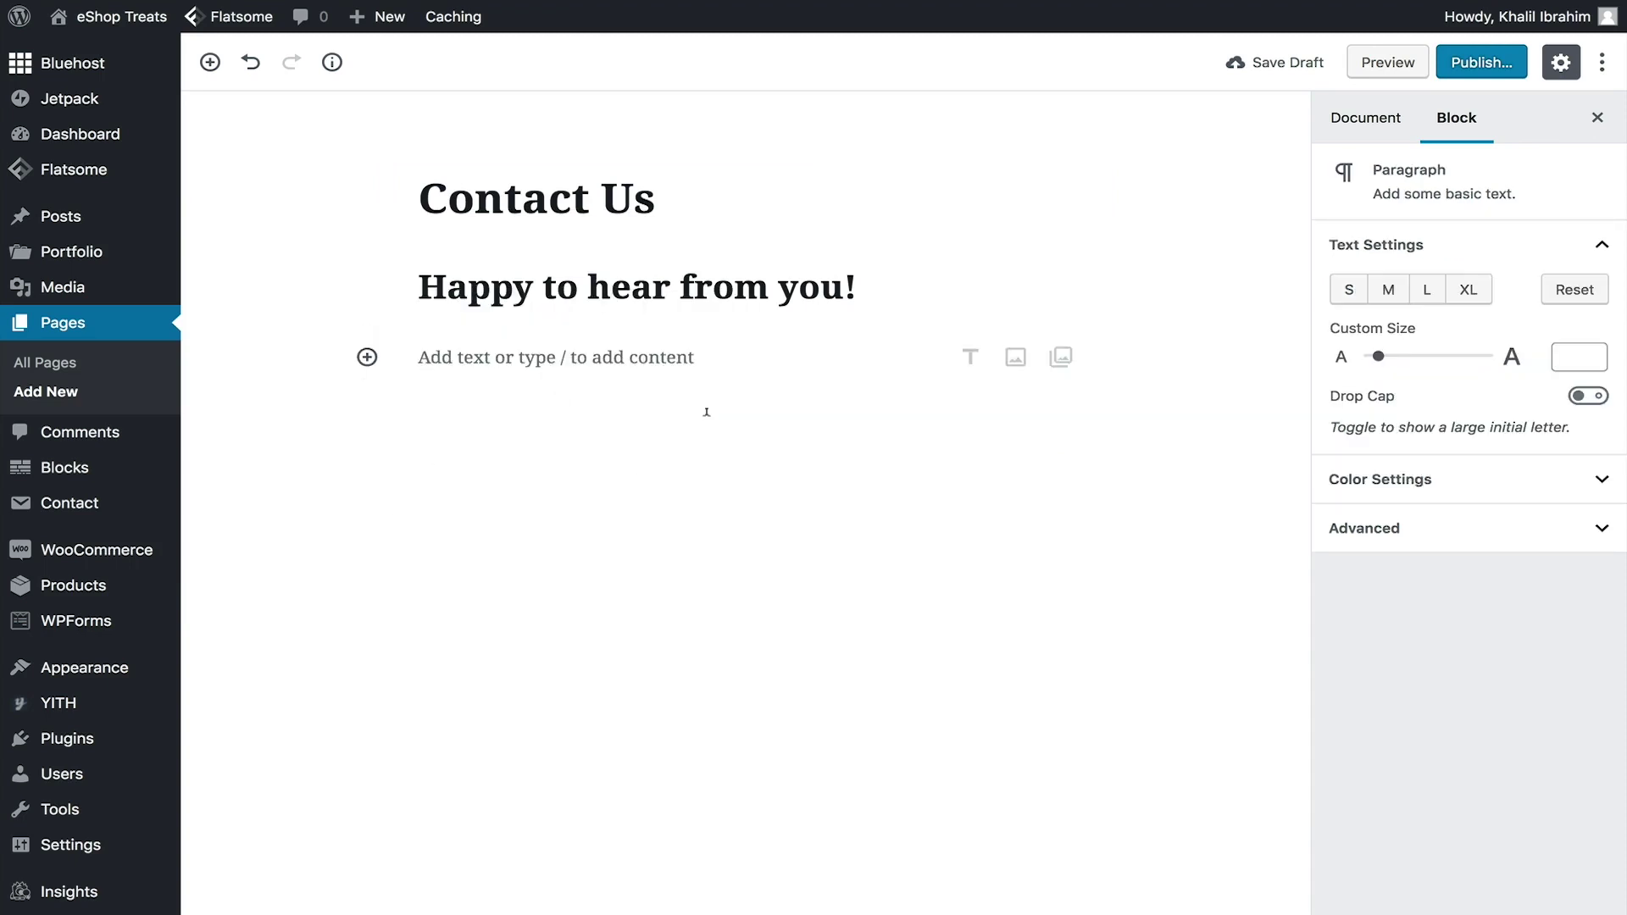
{"action": "type", "text": "And here goes your type"}
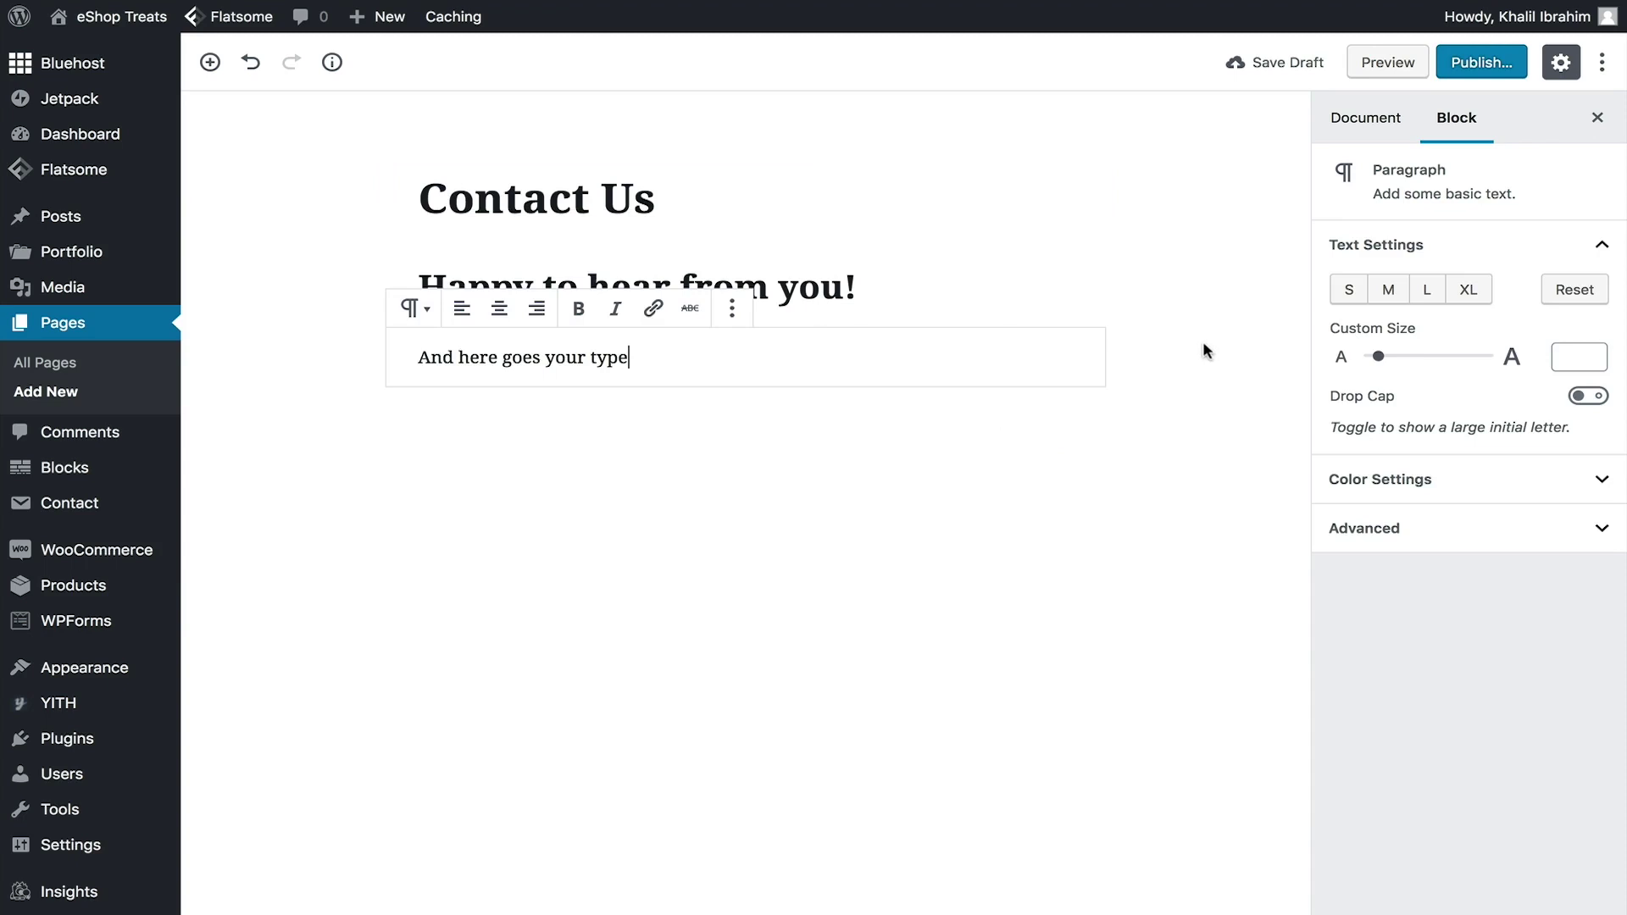
{"action": "left_click", "coordinate": [1203, 343]}
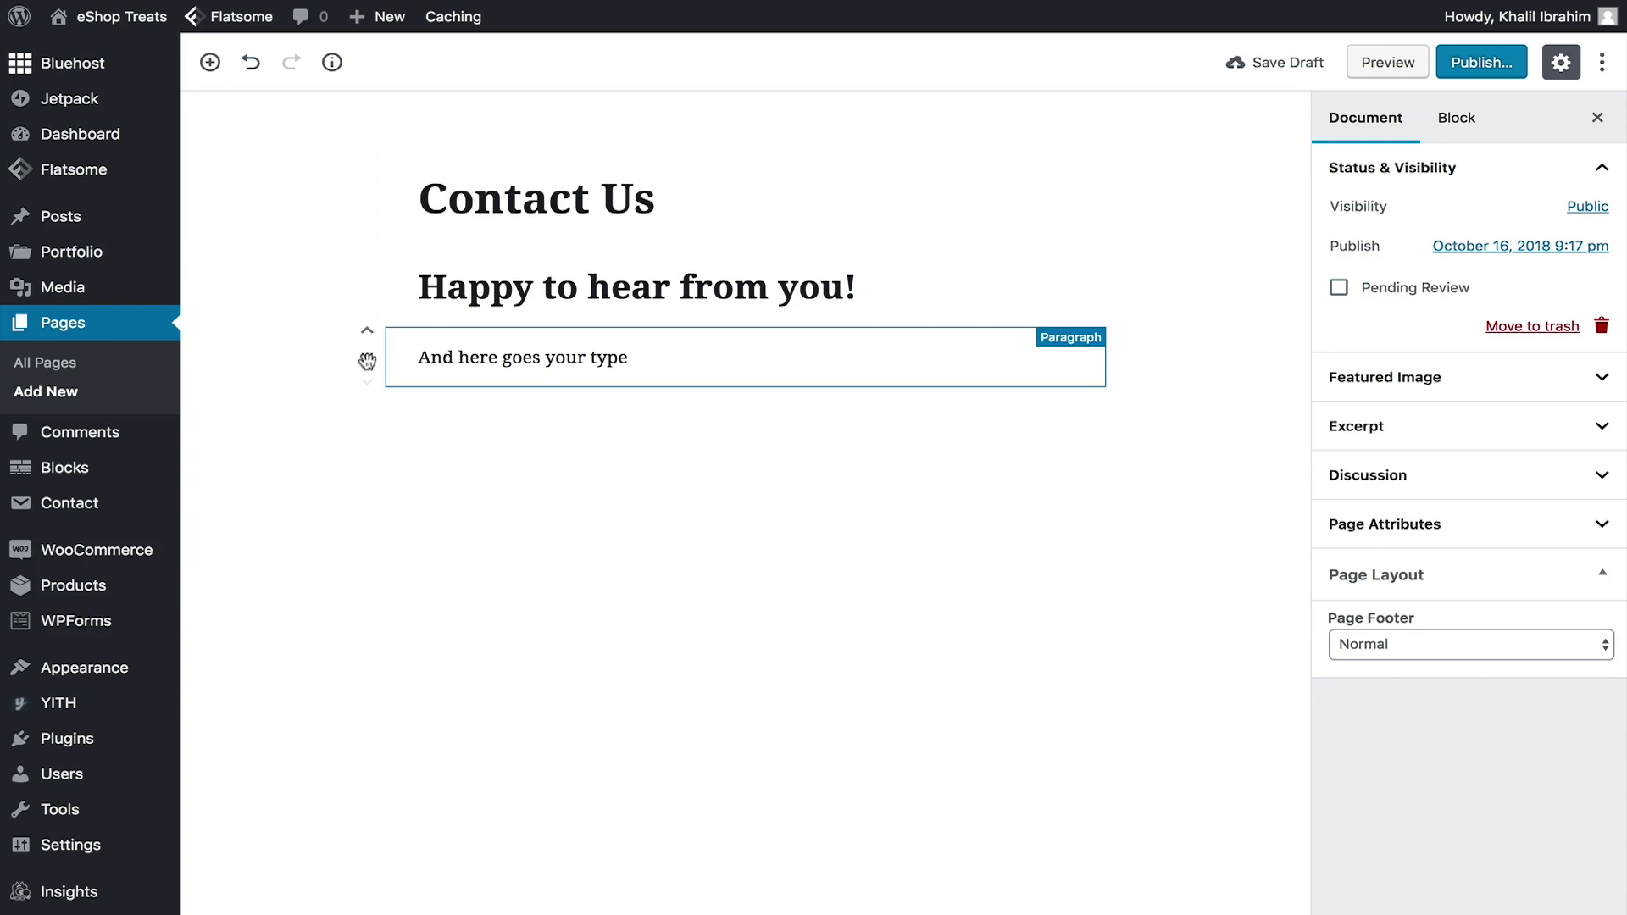
Move the paragraph block above the heading and return it below the heading
{"action": "left_click", "coordinate": [368, 332]}
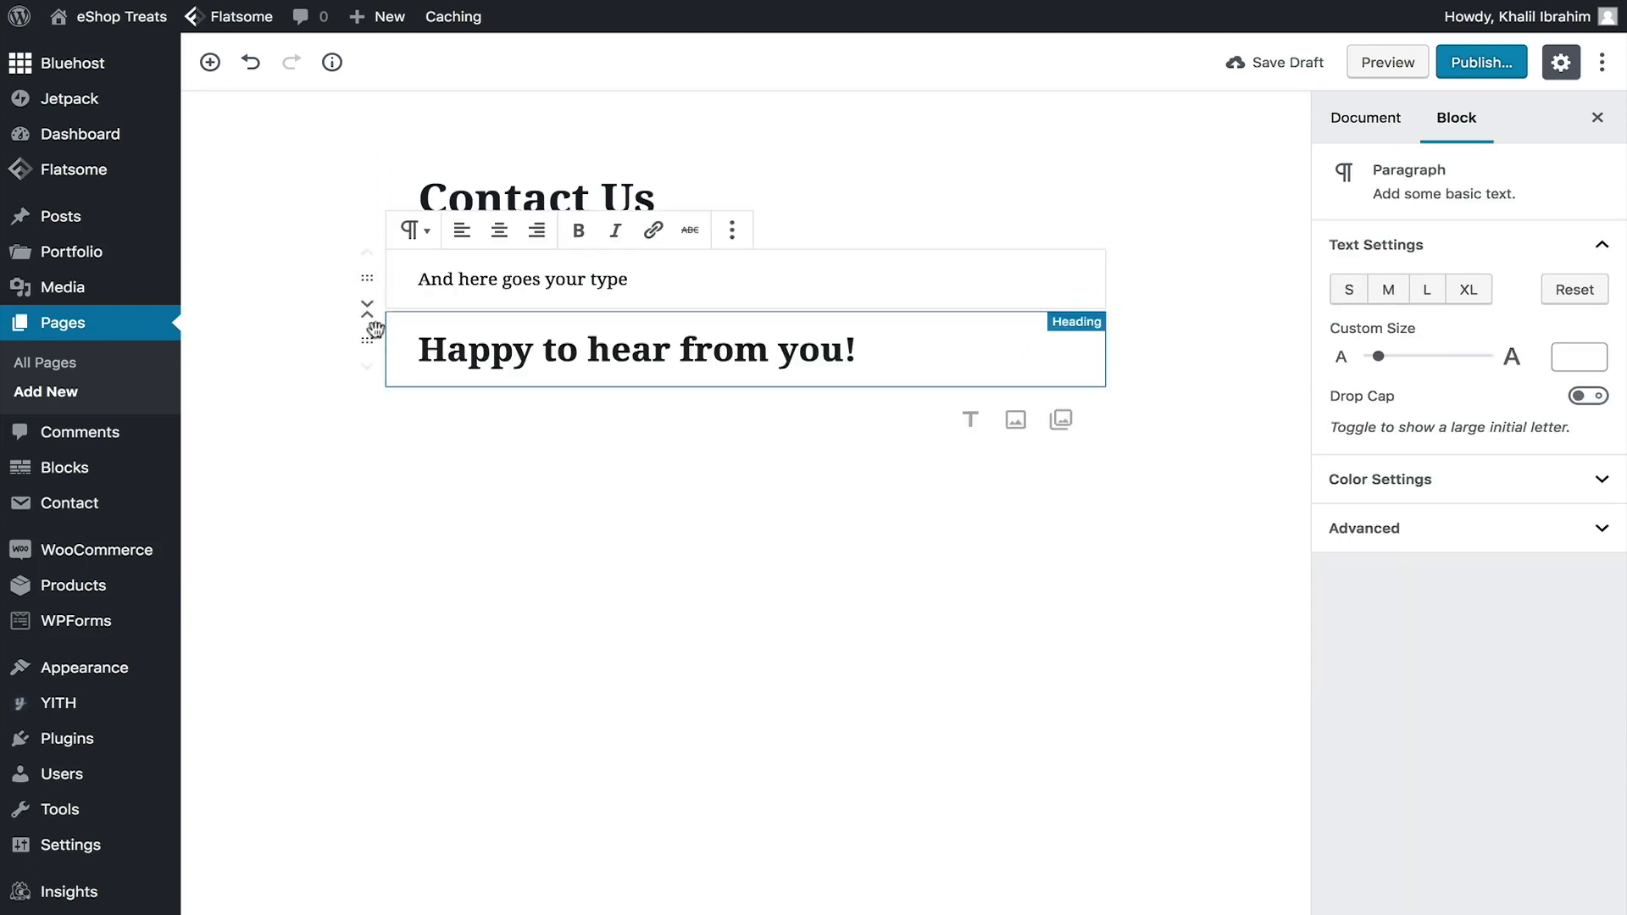
{"action": "left_click", "coordinate": [368, 305]}
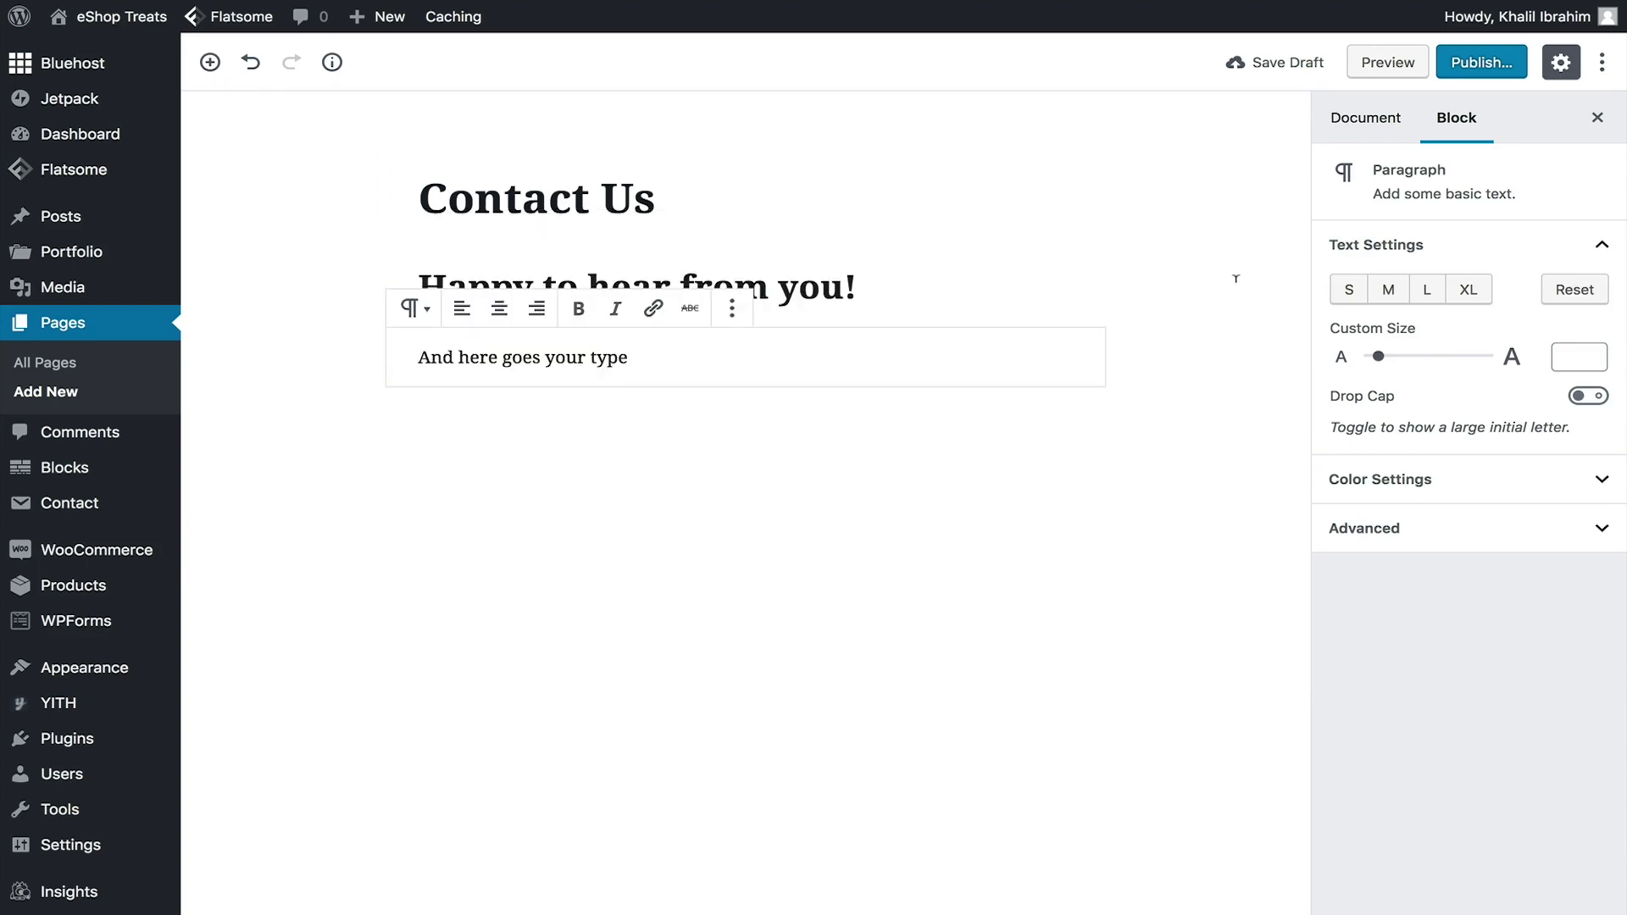
Hide the editor's settings sidebar to widen the Contact Us page's editing area
{"action": "left_click", "coordinate": [1561, 65]}
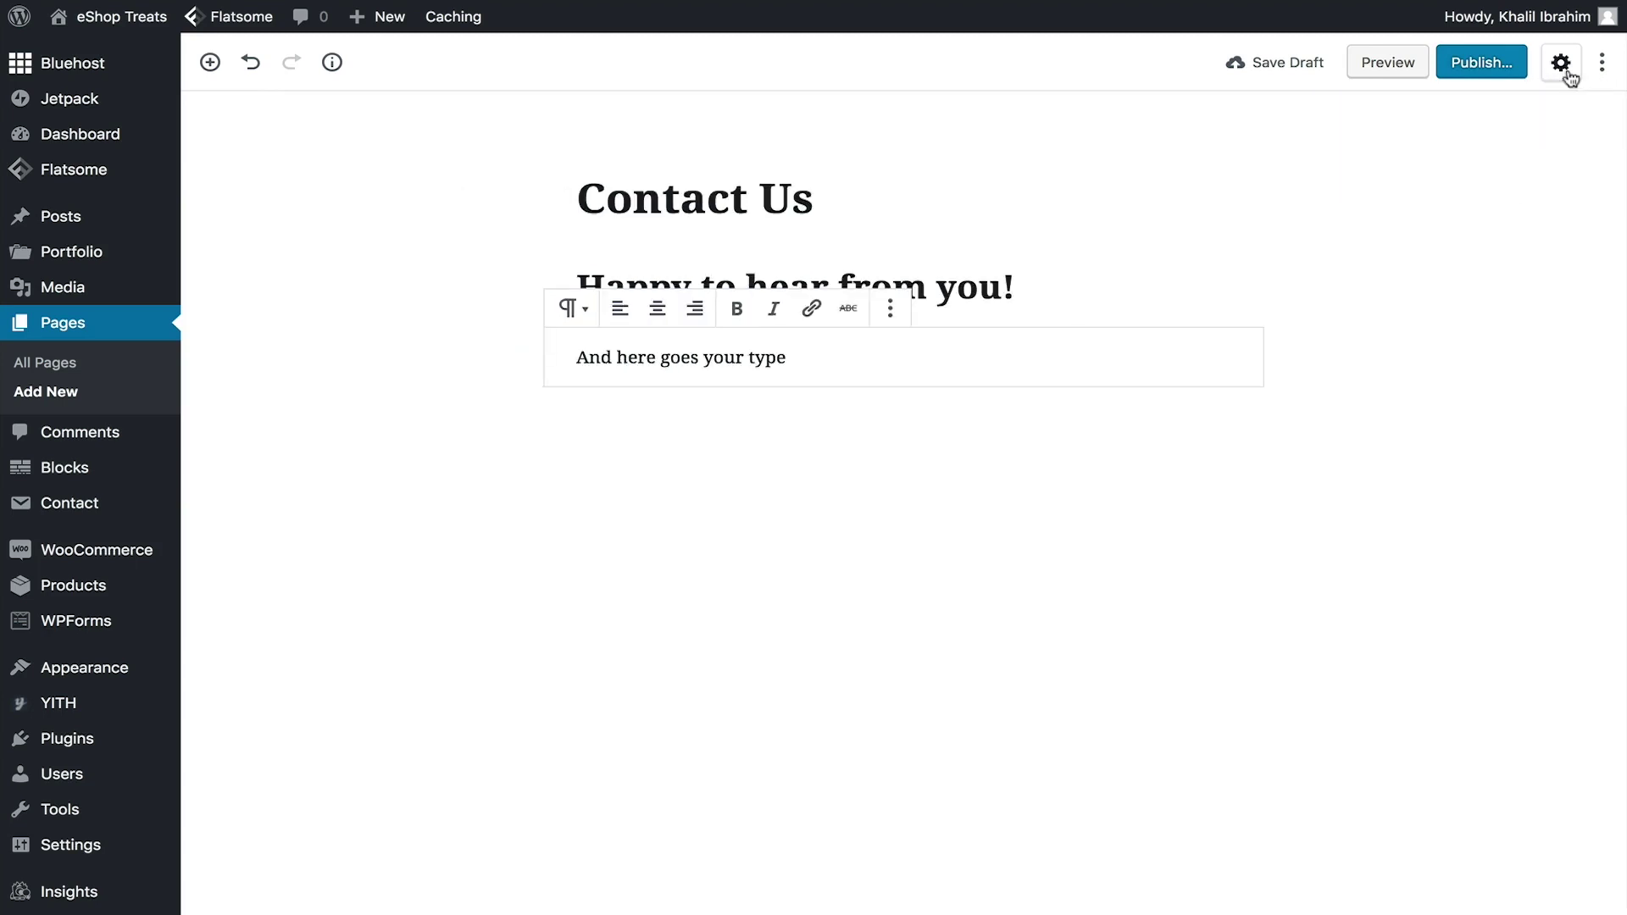
Reopen the settings sidebar, set the paragraph's text size to 16 and check its color and advanced options
{"action": "left_click", "coordinate": [1560, 64]}
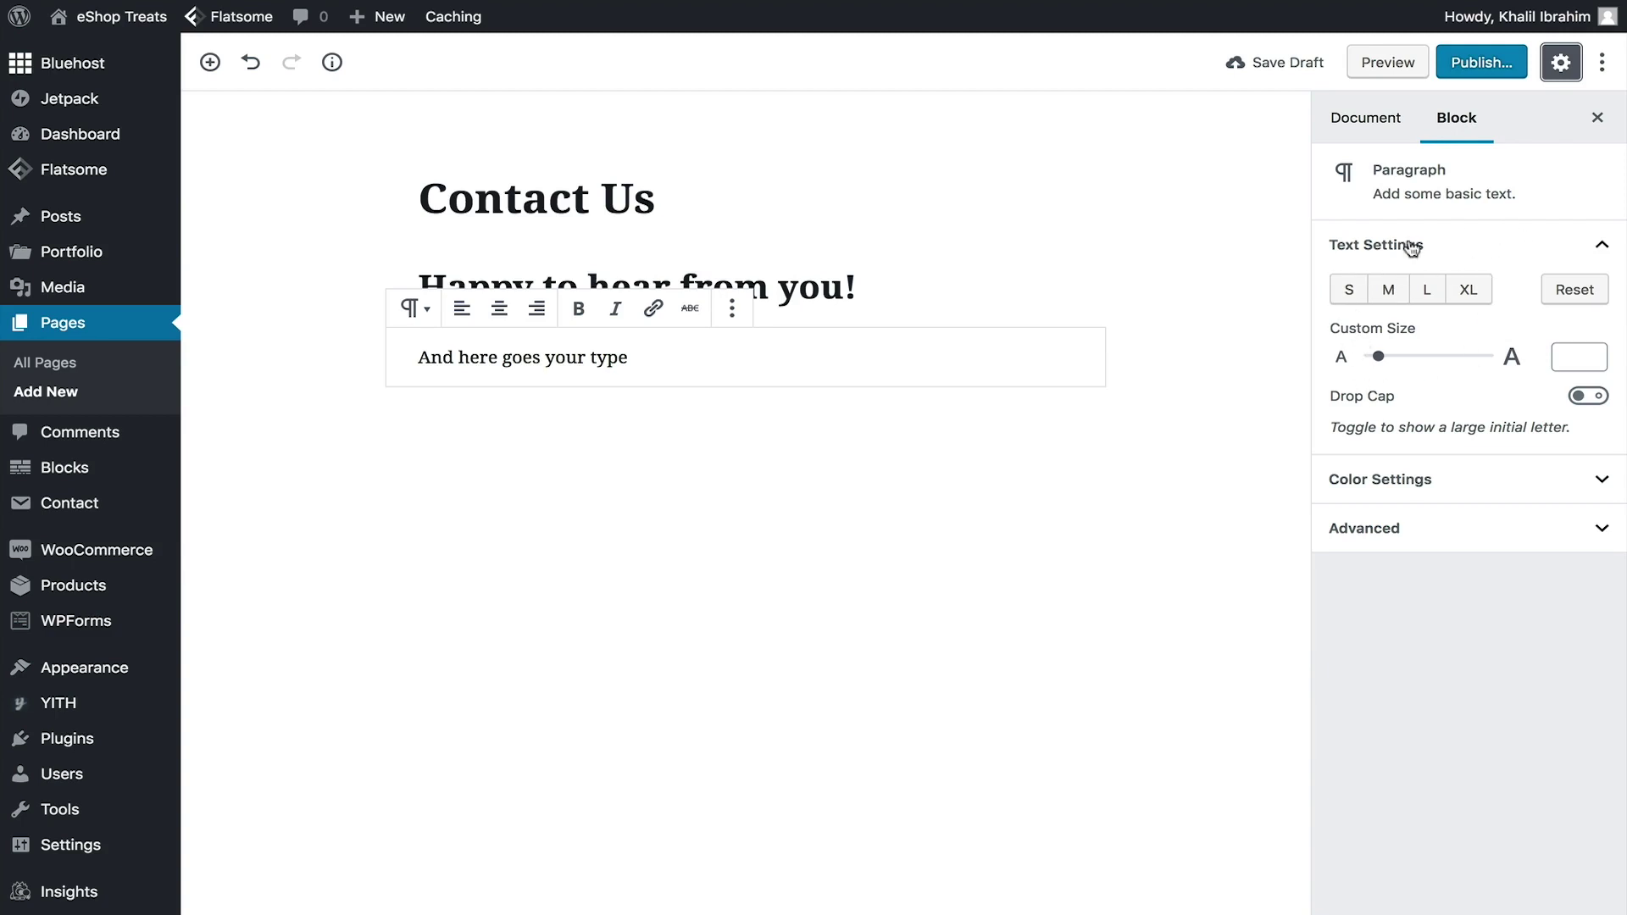
{"action": "left_click", "coordinate": [1391, 298]}
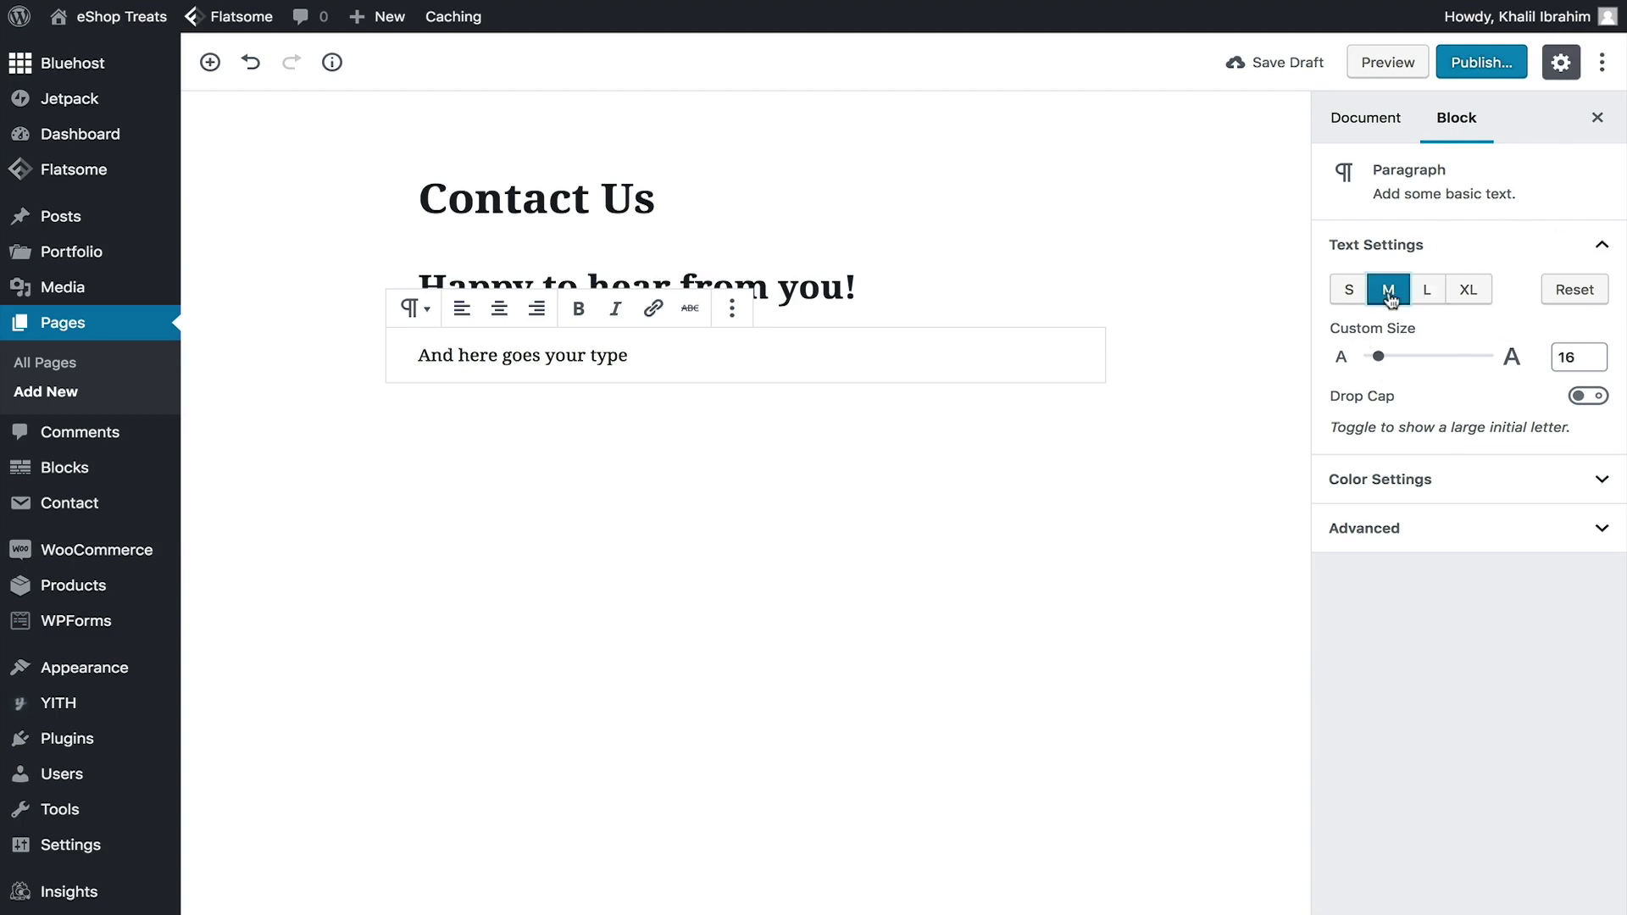
{"action": "left_click", "coordinate": [1349, 294]}
{"action": "left_click", "coordinate": [1428, 296]}
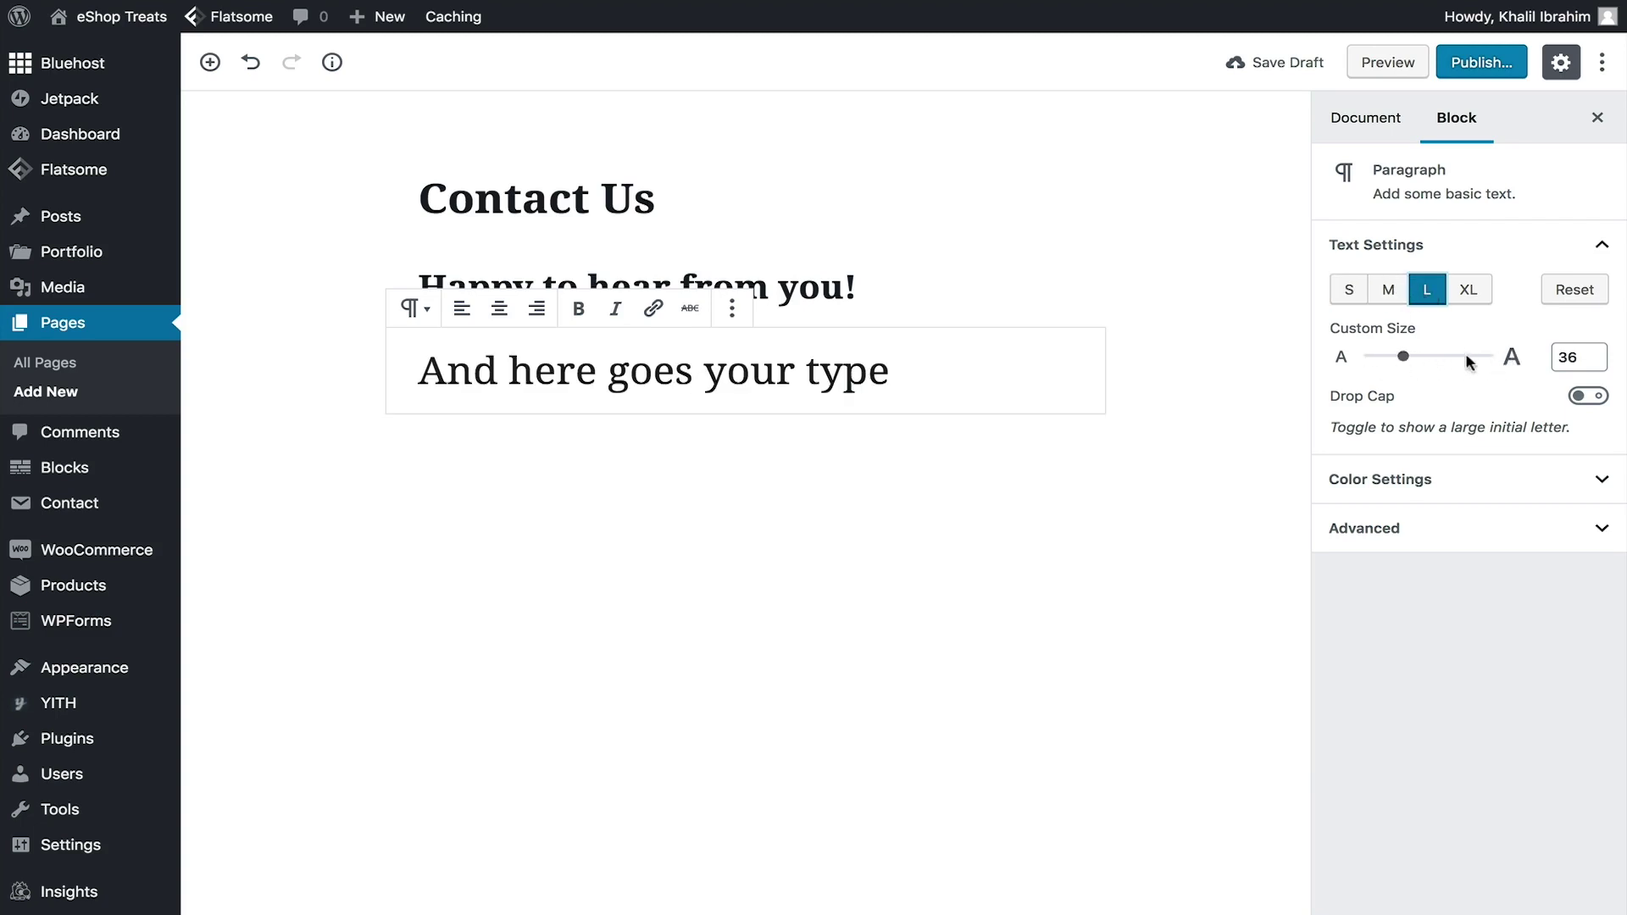
{"action": "double_click", "coordinate": [1568, 357]}
{"action": "type", "text": "16"}
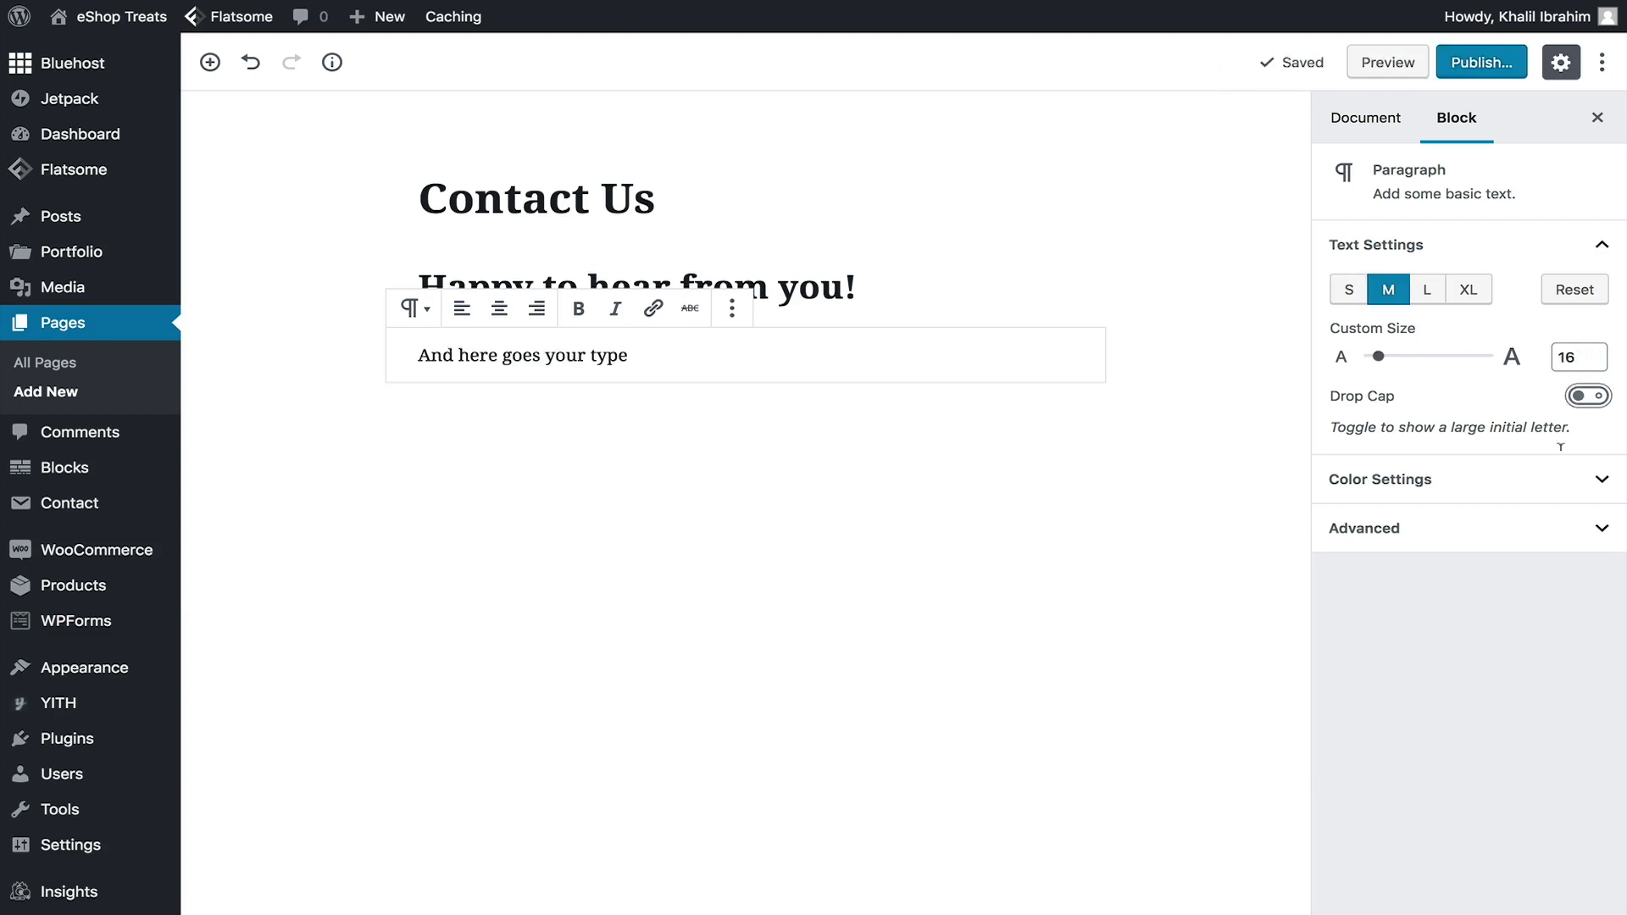
{"action": "left_click", "coordinate": [1600, 481]}
{"action": "left_click", "coordinate": [1600, 483]}
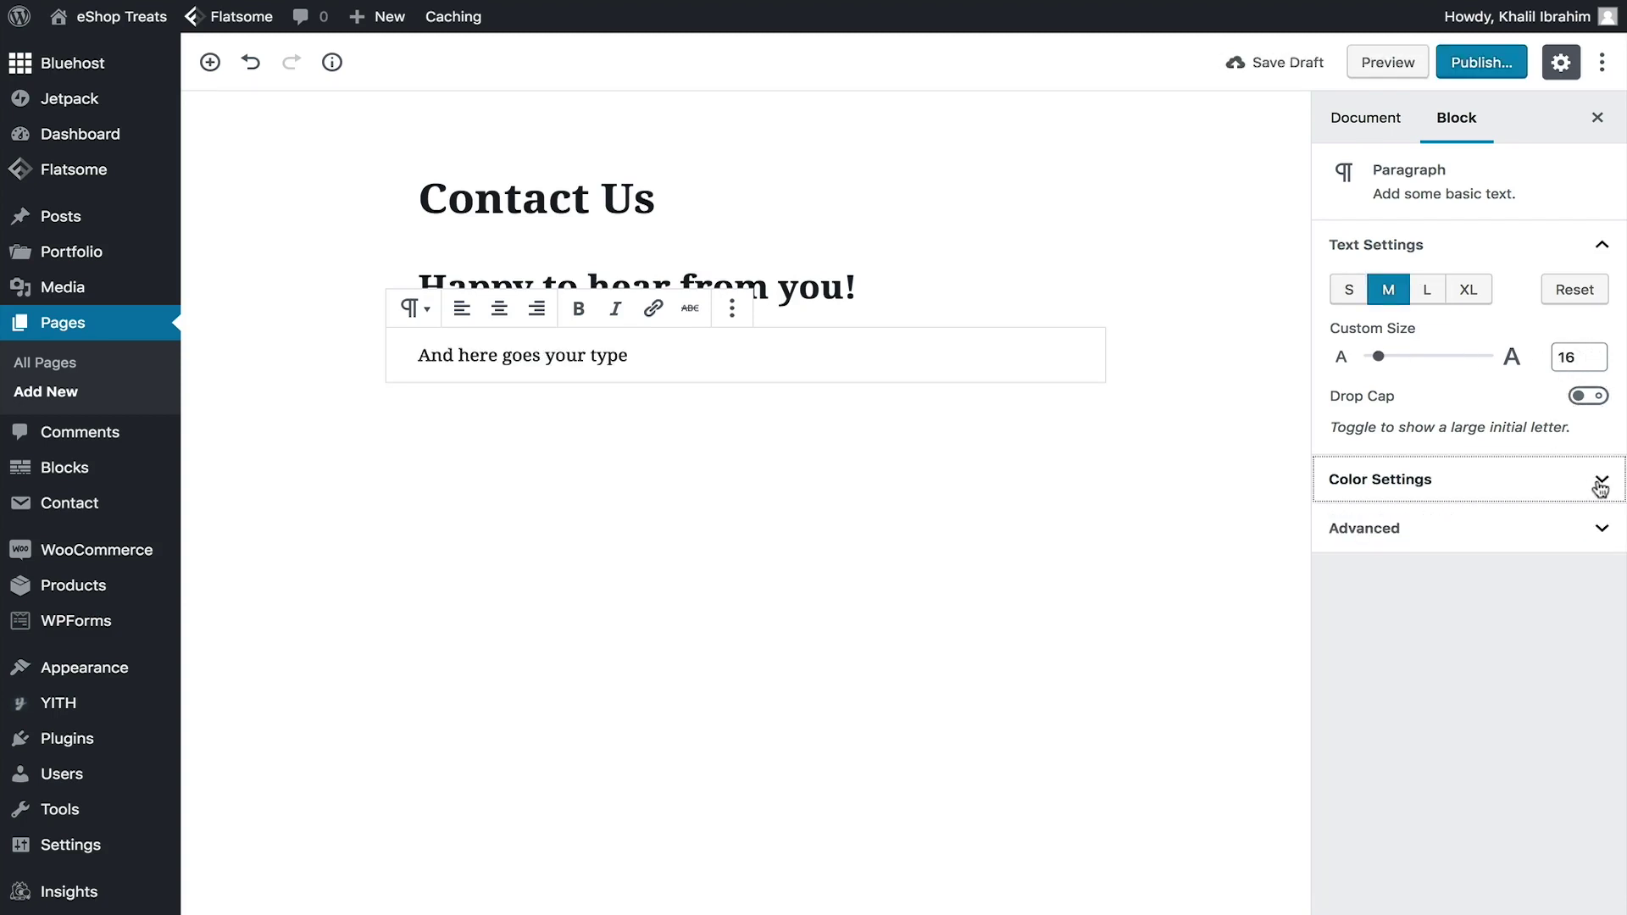
{"action": "left_click", "coordinate": [1601, 532]}
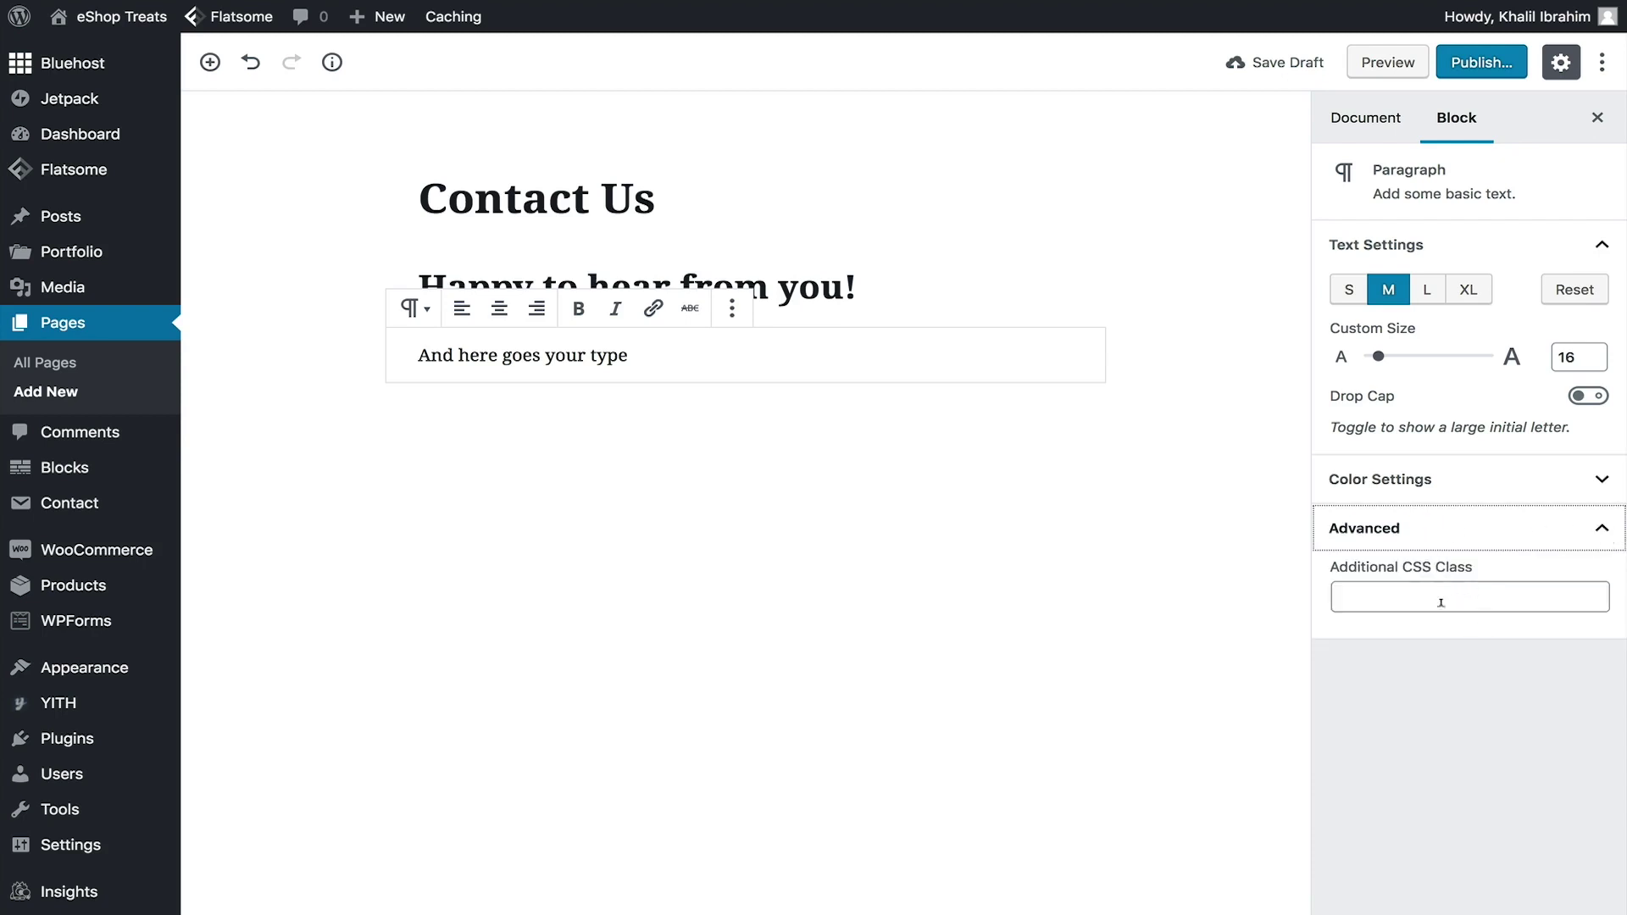
{"action": "left_click", "coordinate": [1600, 529]}
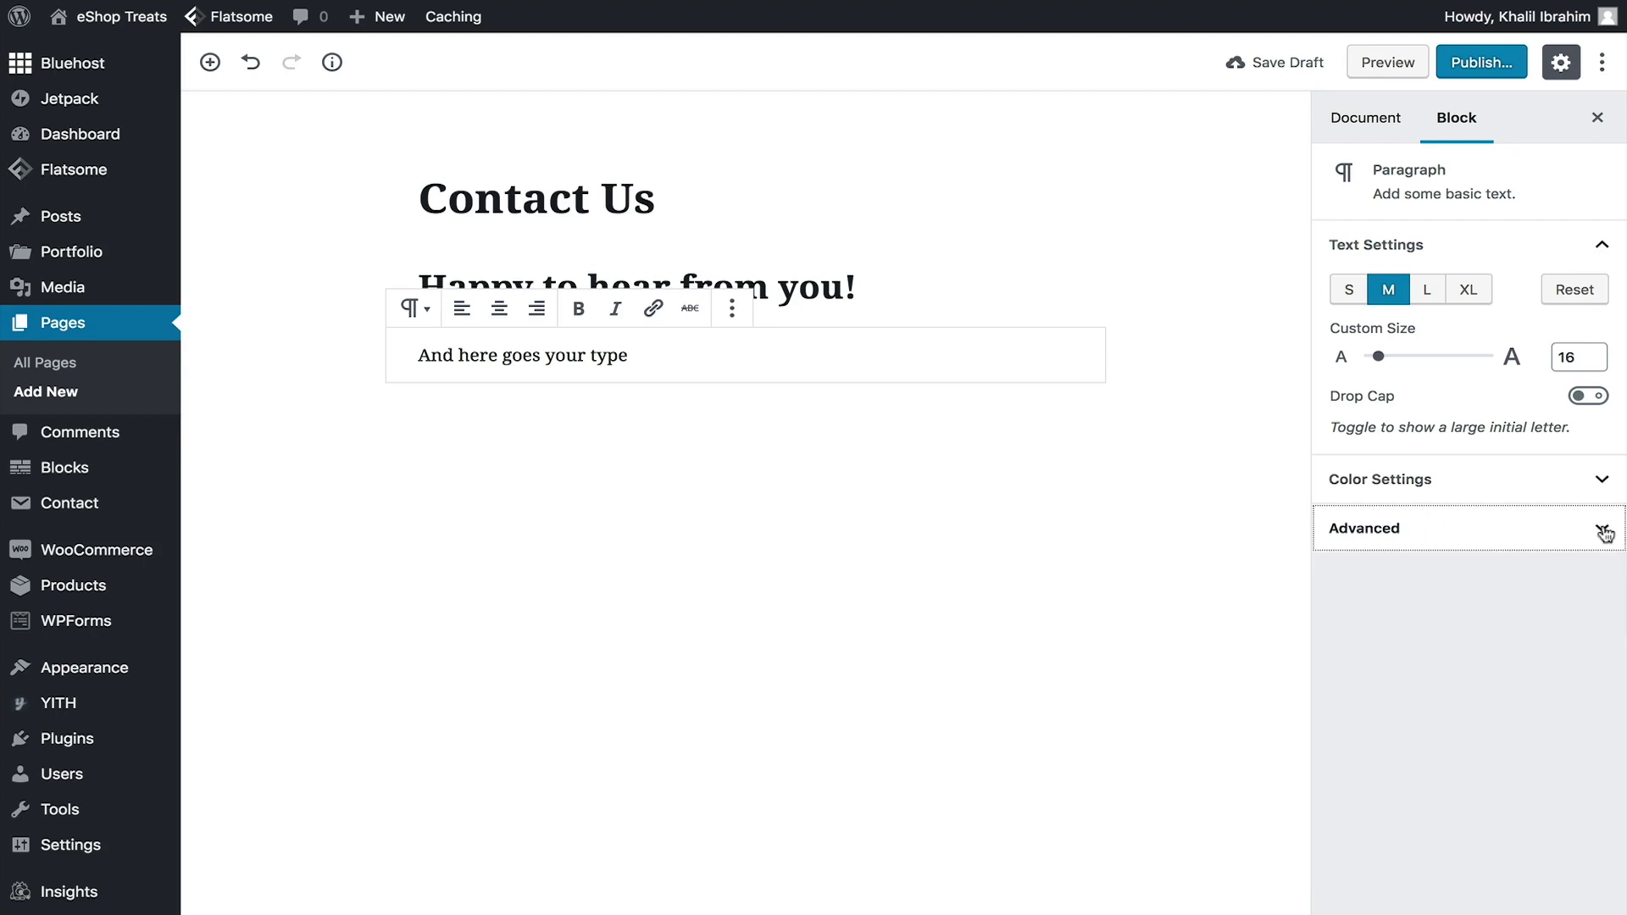
Set the Contact Us page's template to Page - Full Width, keeping no parent page and the Normal page footer
{"action": "left_click", "coordinate": [1362, 123]}
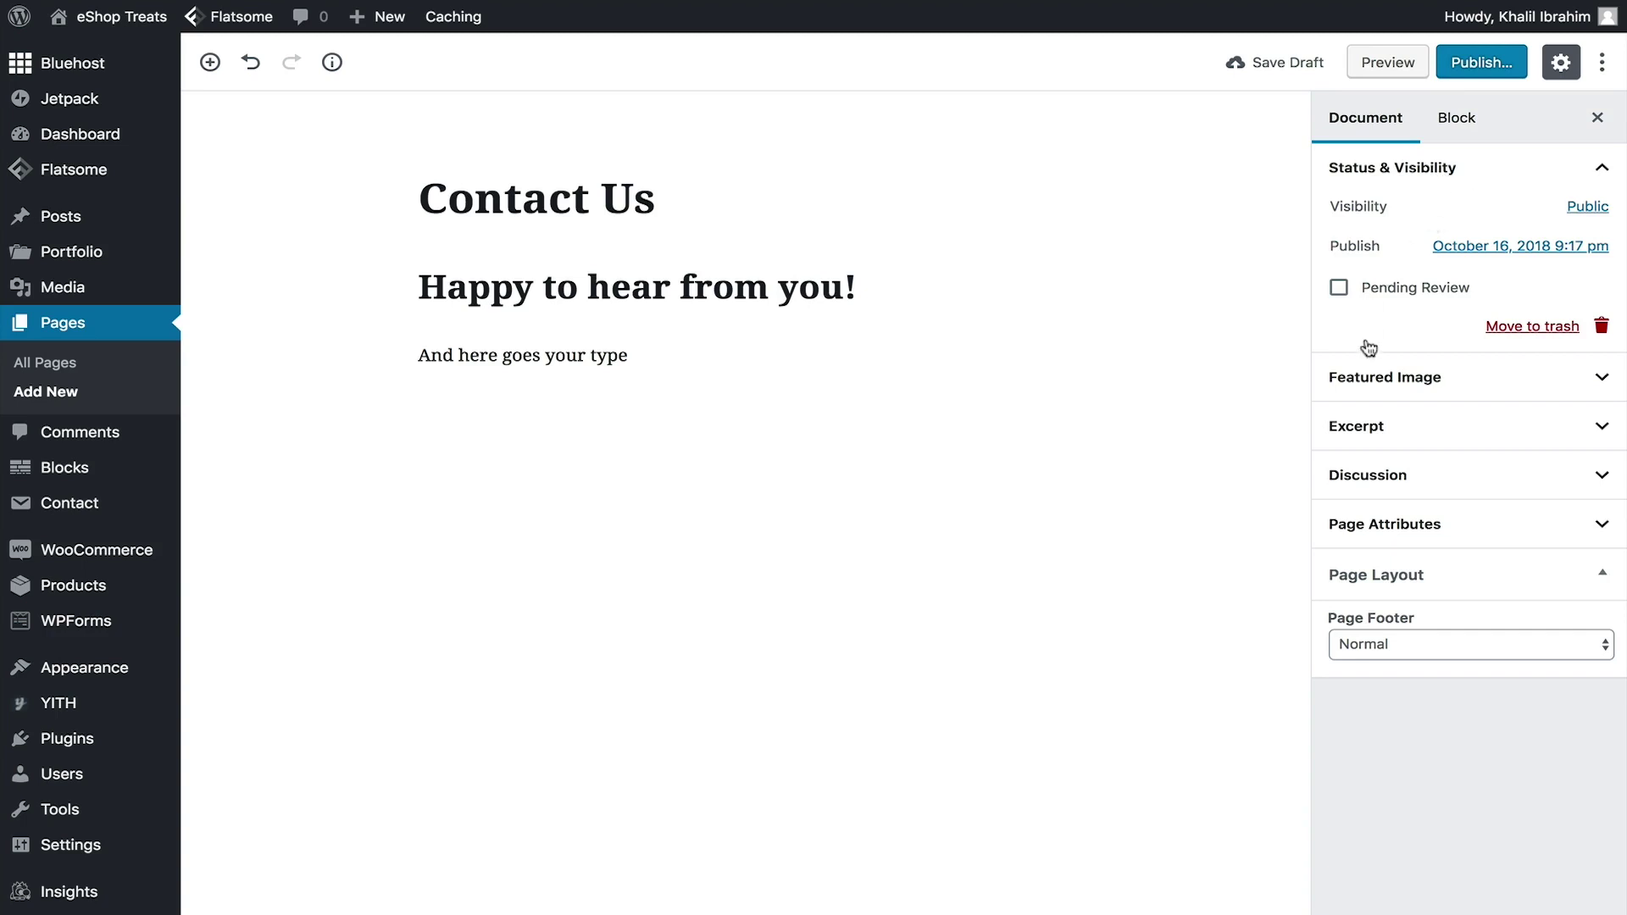
{"action": "left_click", "coordinate": [1600, 378]}
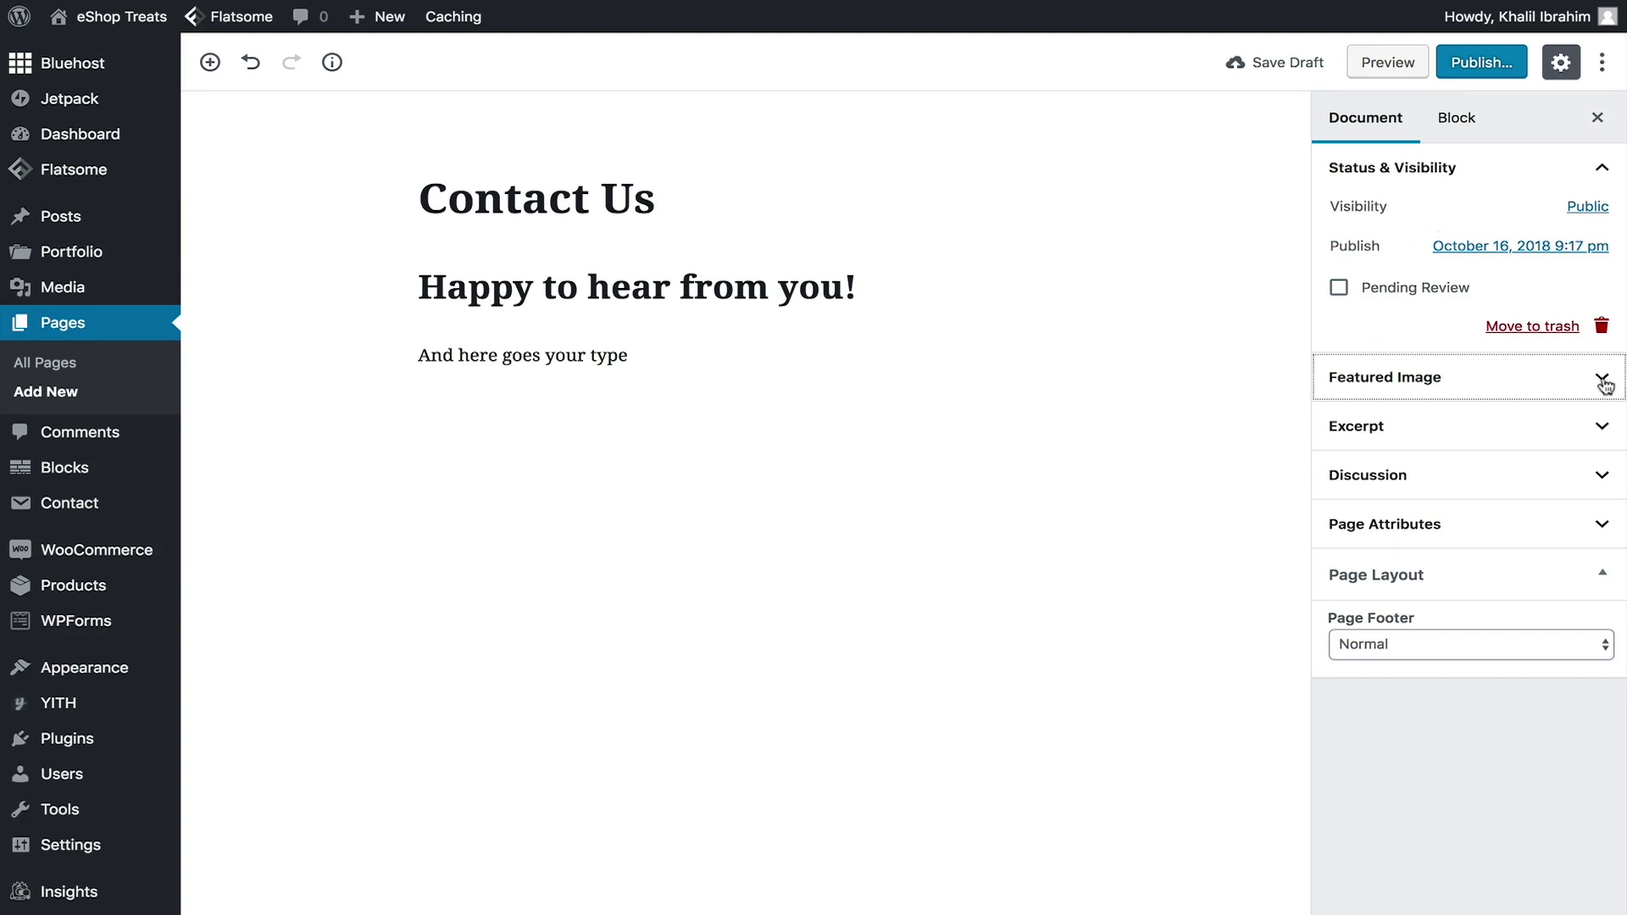
{"action": "left_click", "coordinate": [1601, 526]}
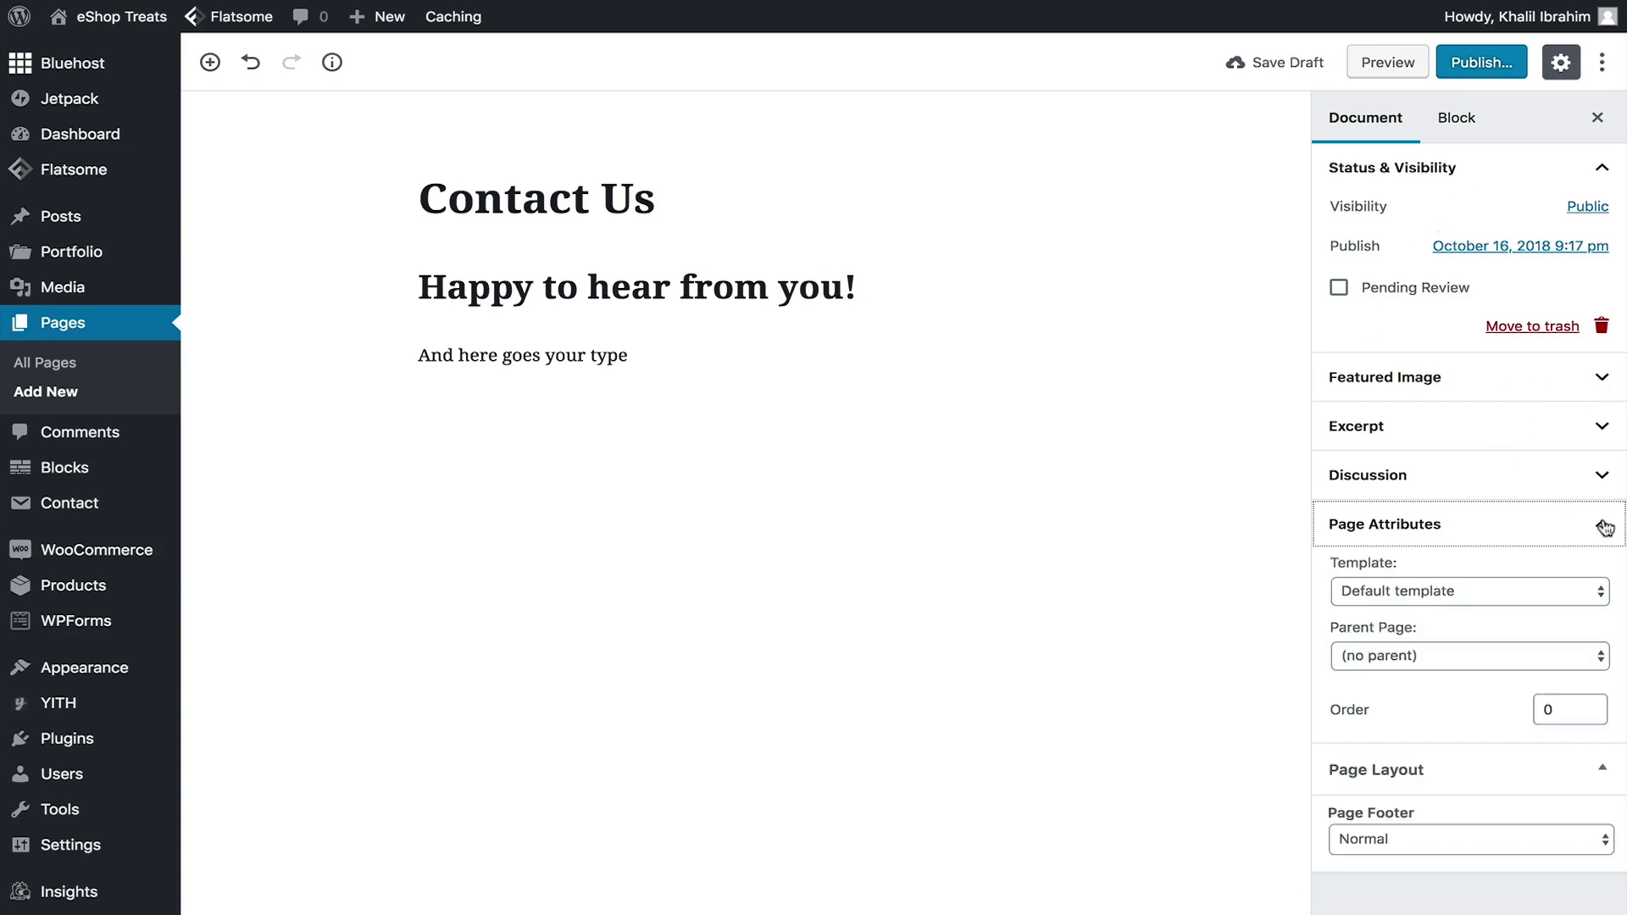
{"action": "left_click", "coordinate": [1592, 591]}
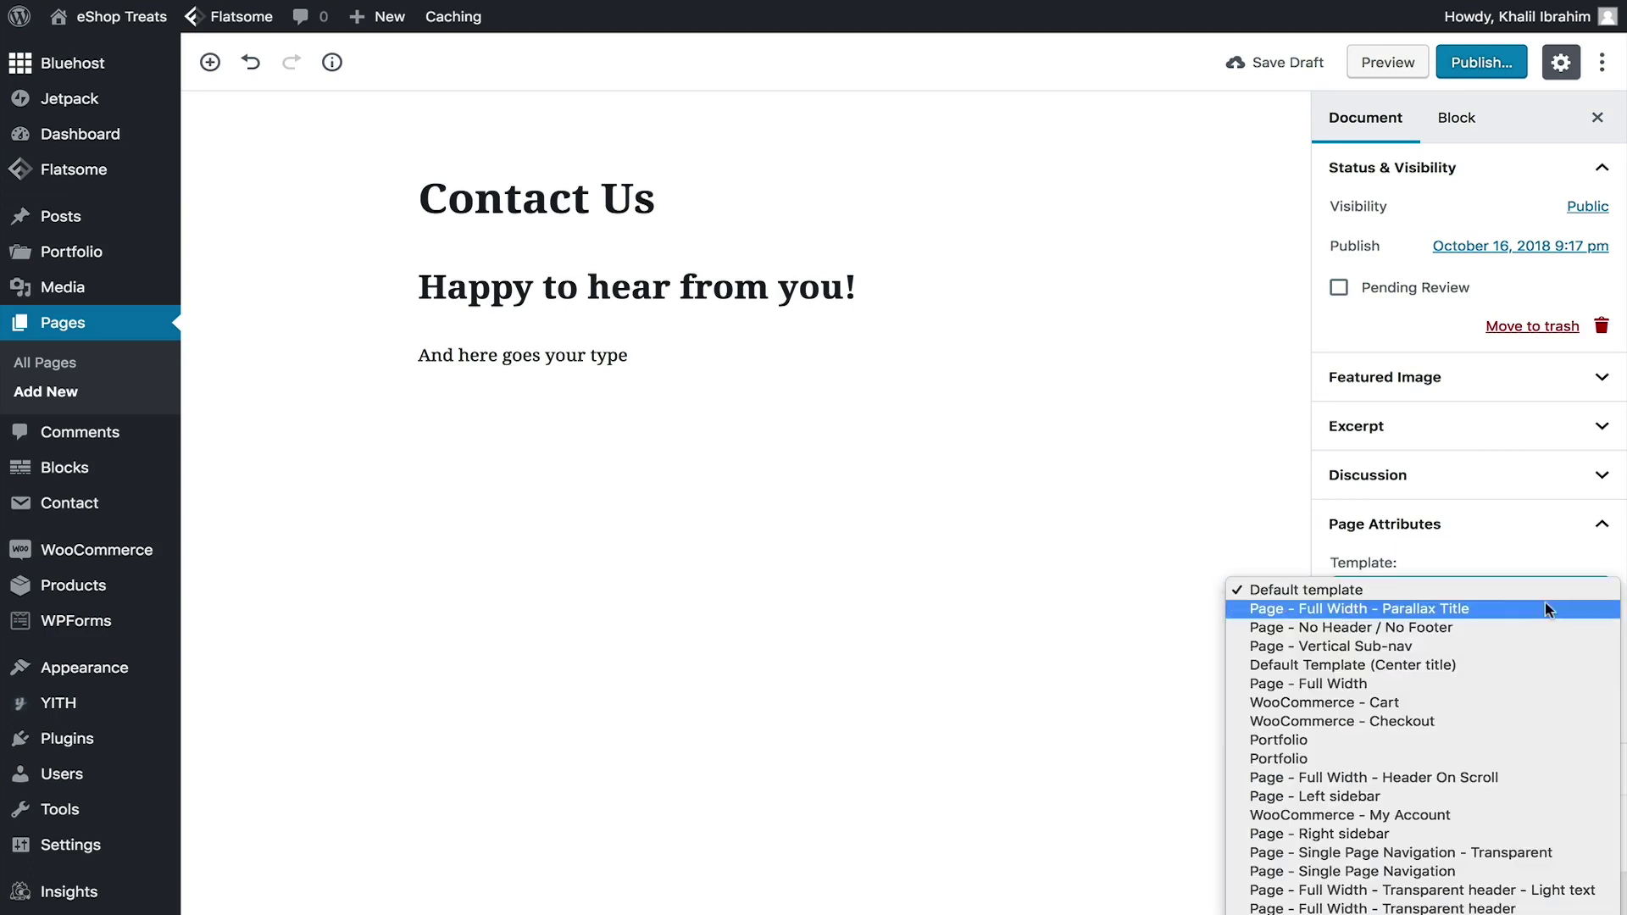
{"action": "left_click", "coordinate": [1529, 678]}
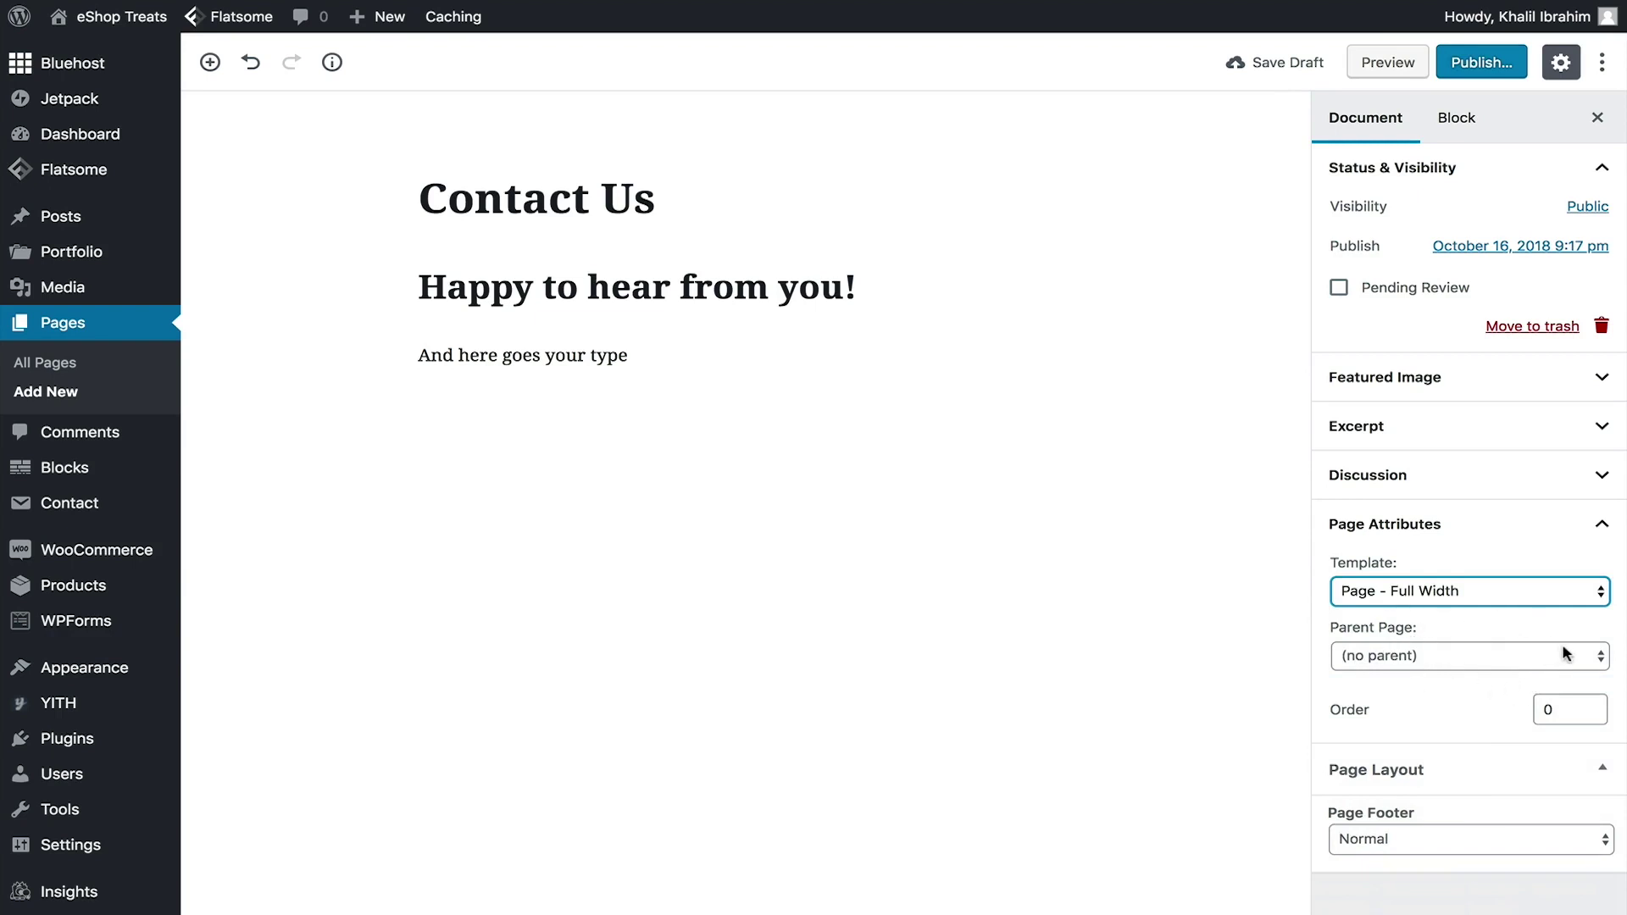
{"action": "left_click", "coordinate": [1598, 657]}
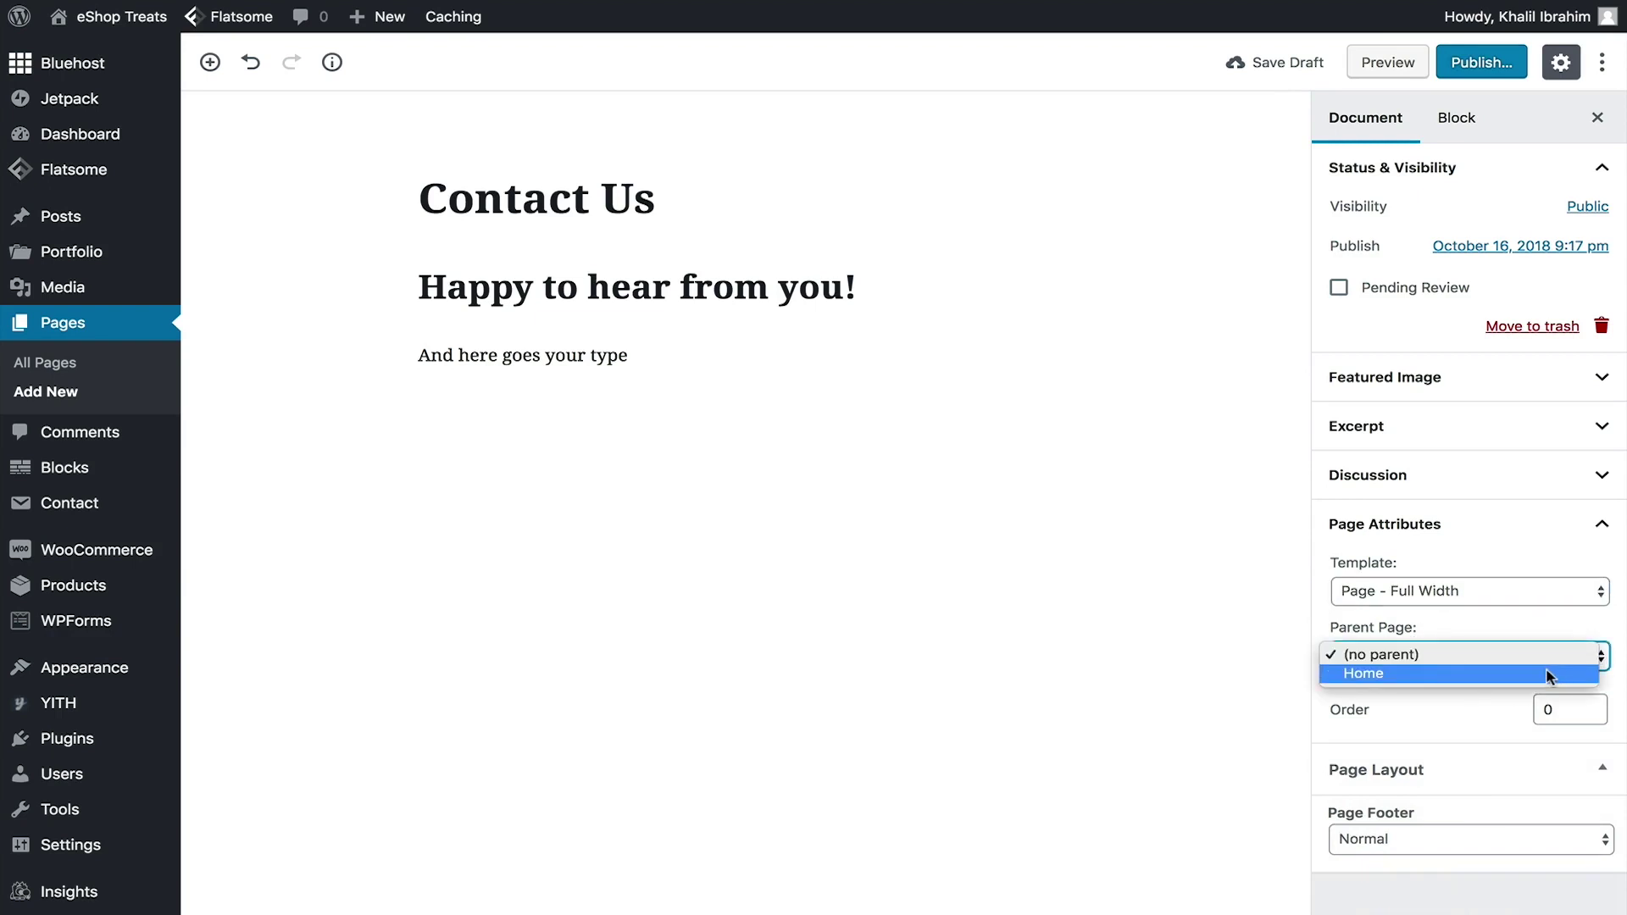
{"action": "left_click", "coordinate": [1579, 630]}
{"action": "left_click", "coordinate": [1592, 839]}
{"action": "left_click", "coordinate": [1593, 817]}
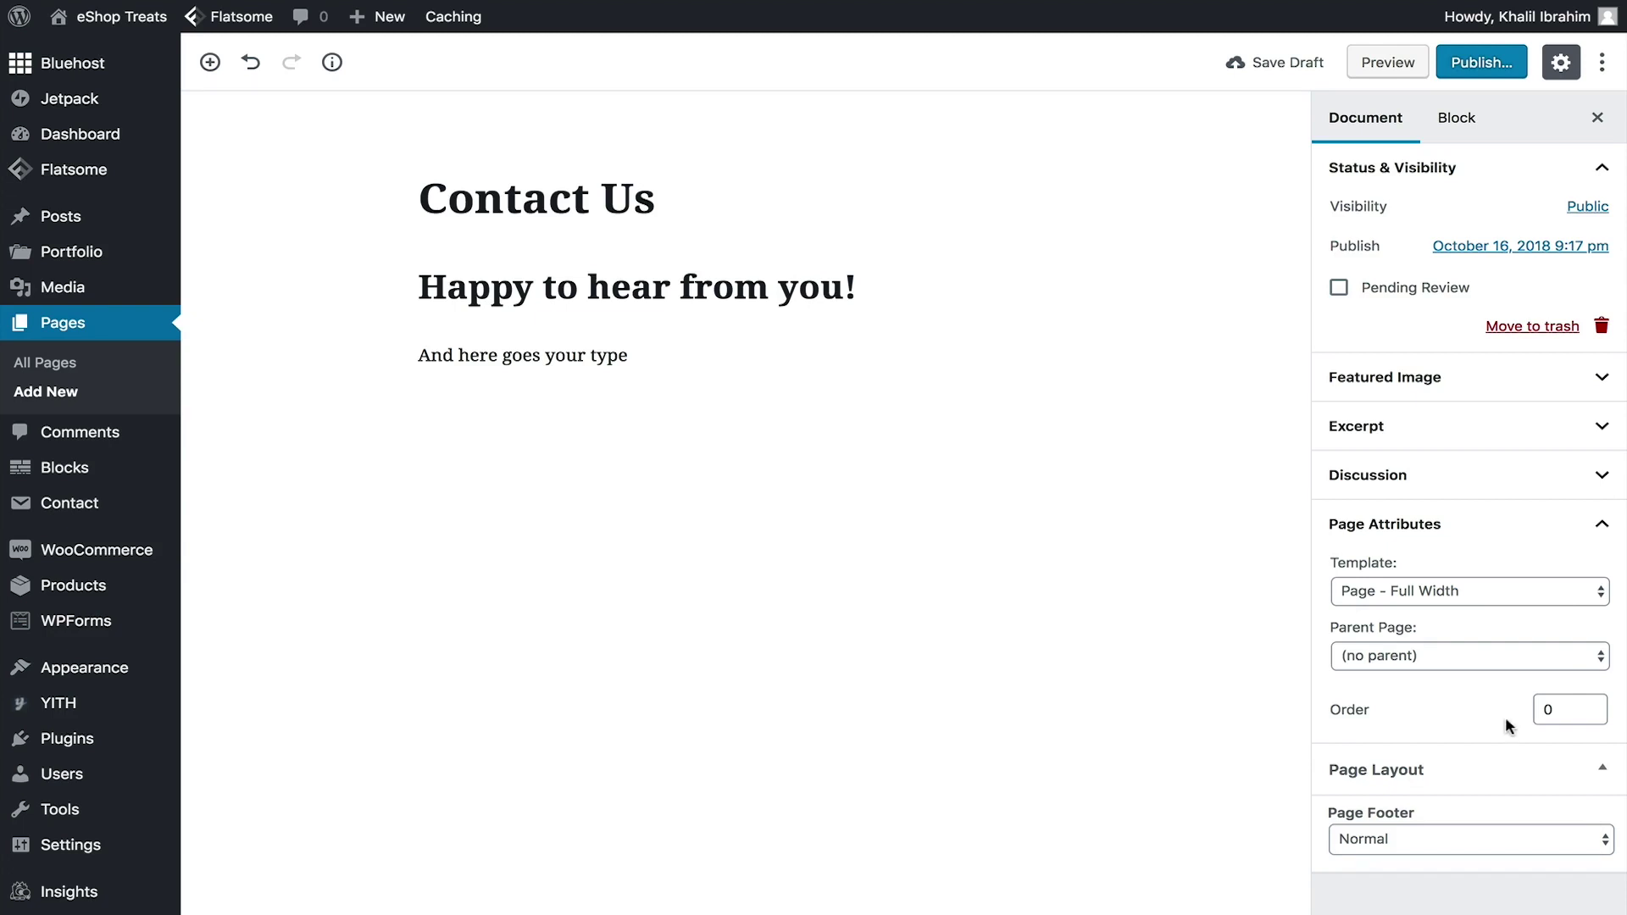
Enable the Unified Toolbar and select the paragraph block to show its formatting controls there
{"action": "left_click", "coordinate": [1604, 63]}
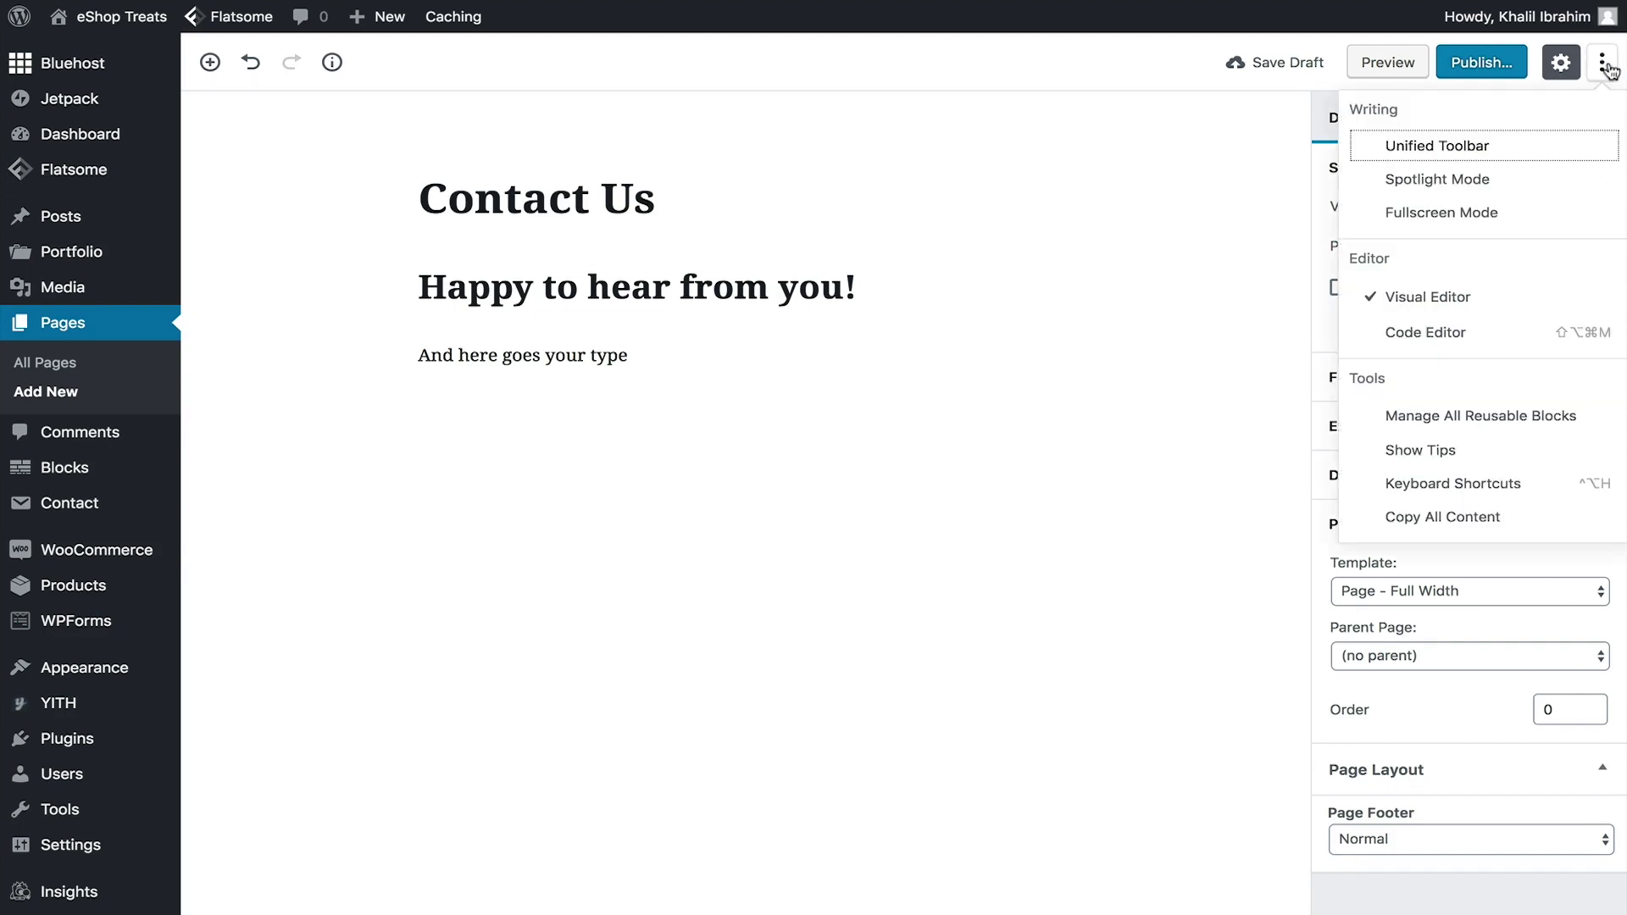
{"action": "left_click", "coordinate": [1381, 151]}
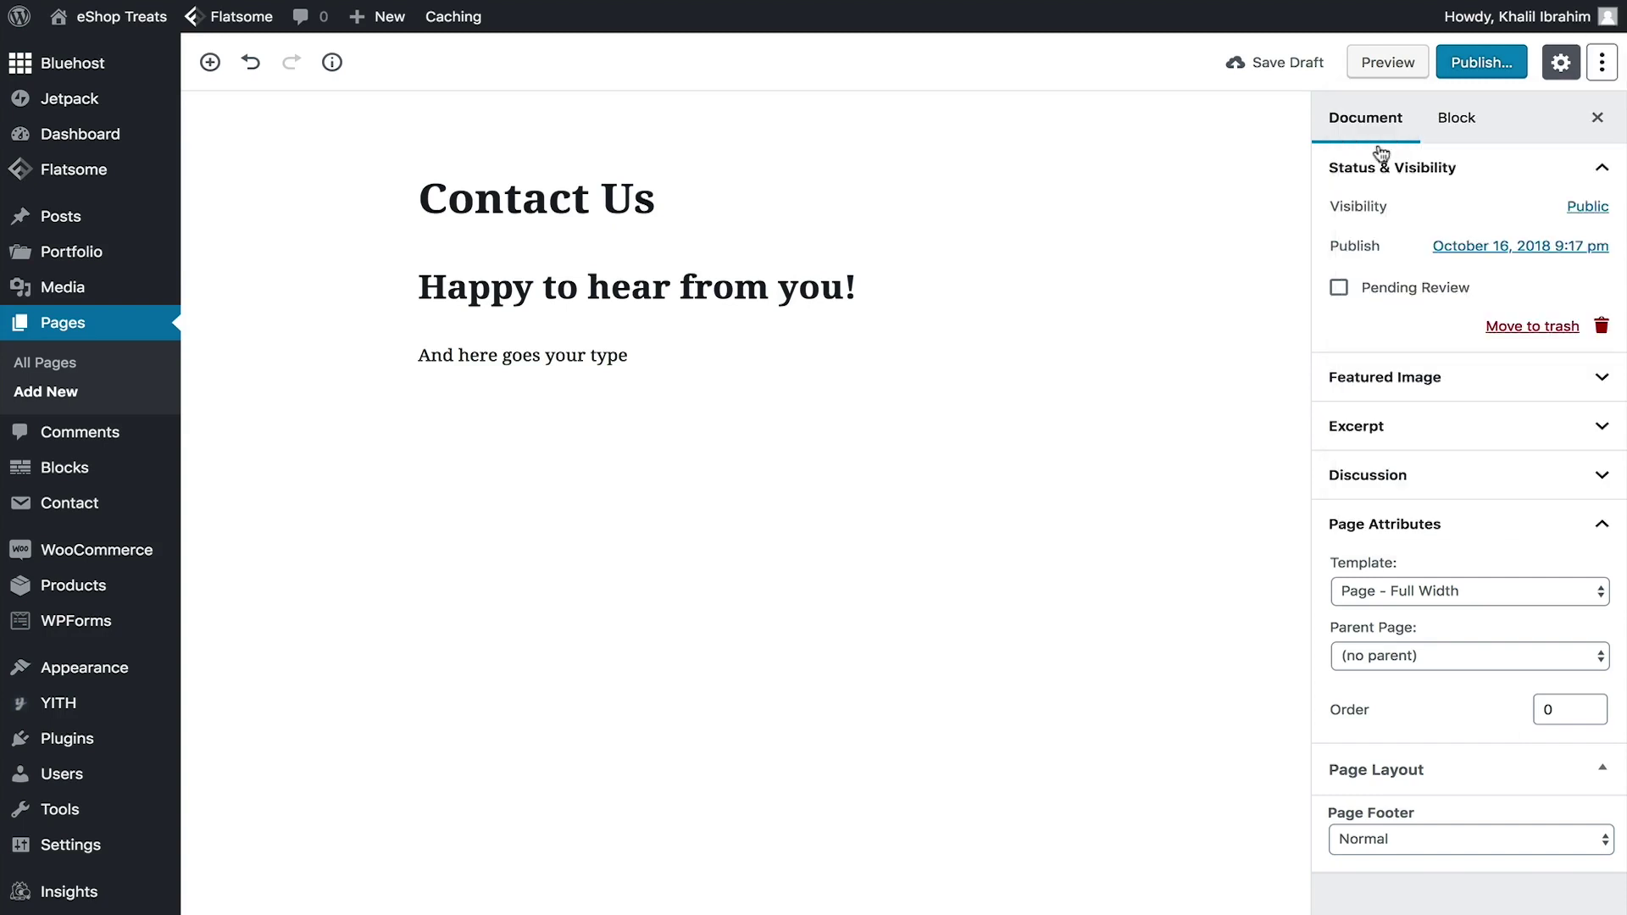
{"action": "left_click", "coordinate": [924, 353]}
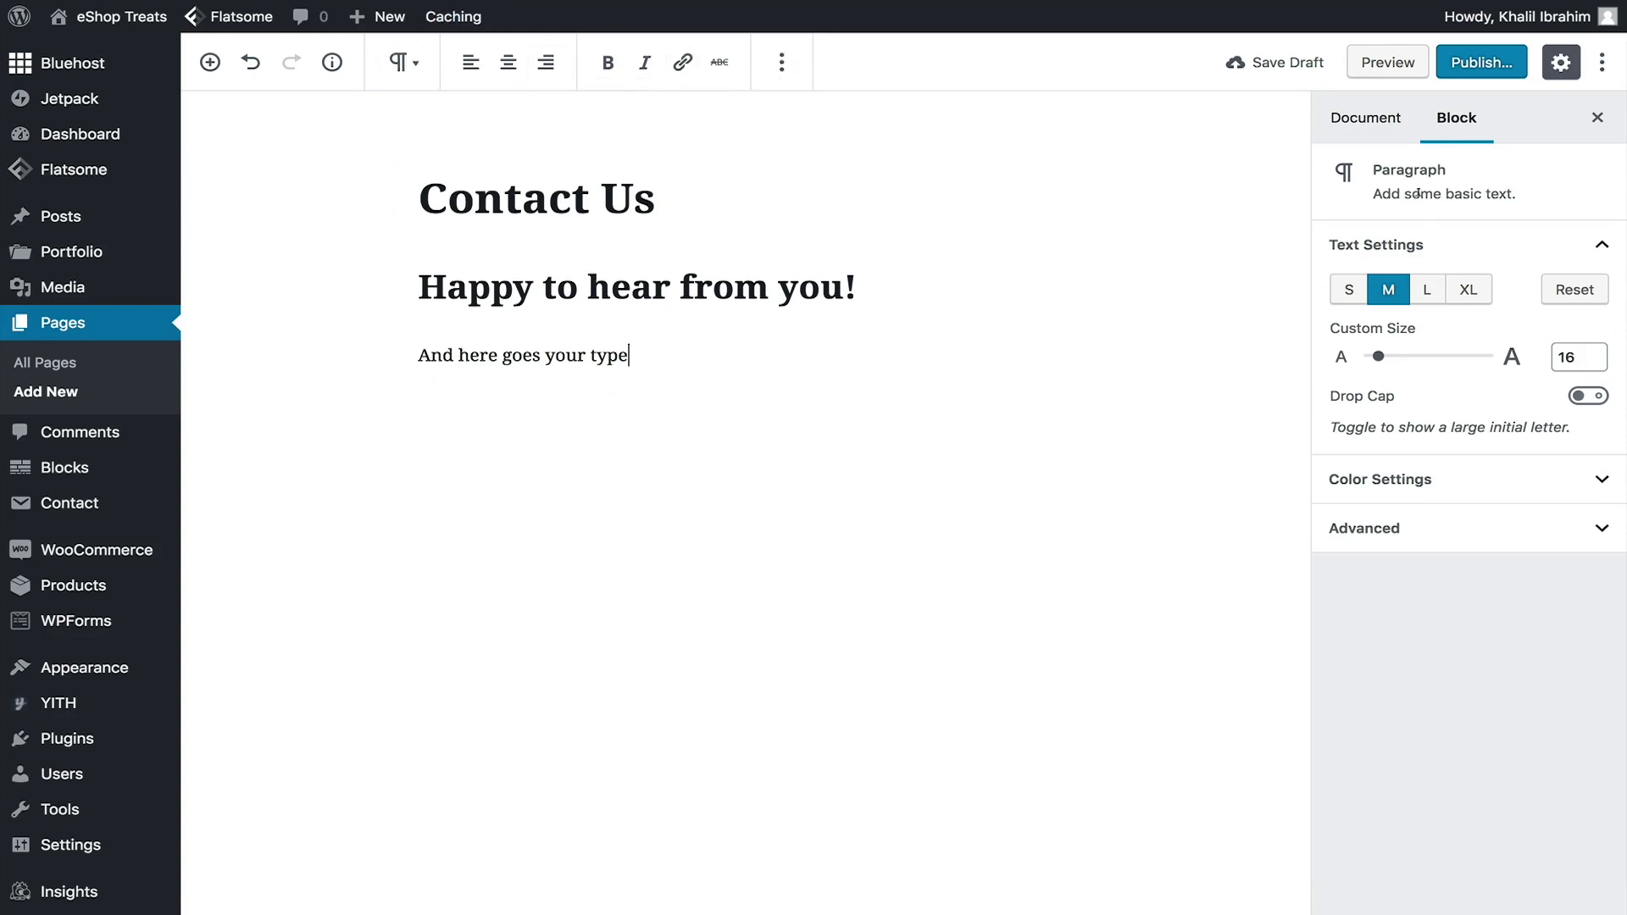
View the Contact Us page's markup in the Code Editor, return to the Visual Editor and check the remaining editor options
{"action": "left_click", "coordinate": [1601, 62]}
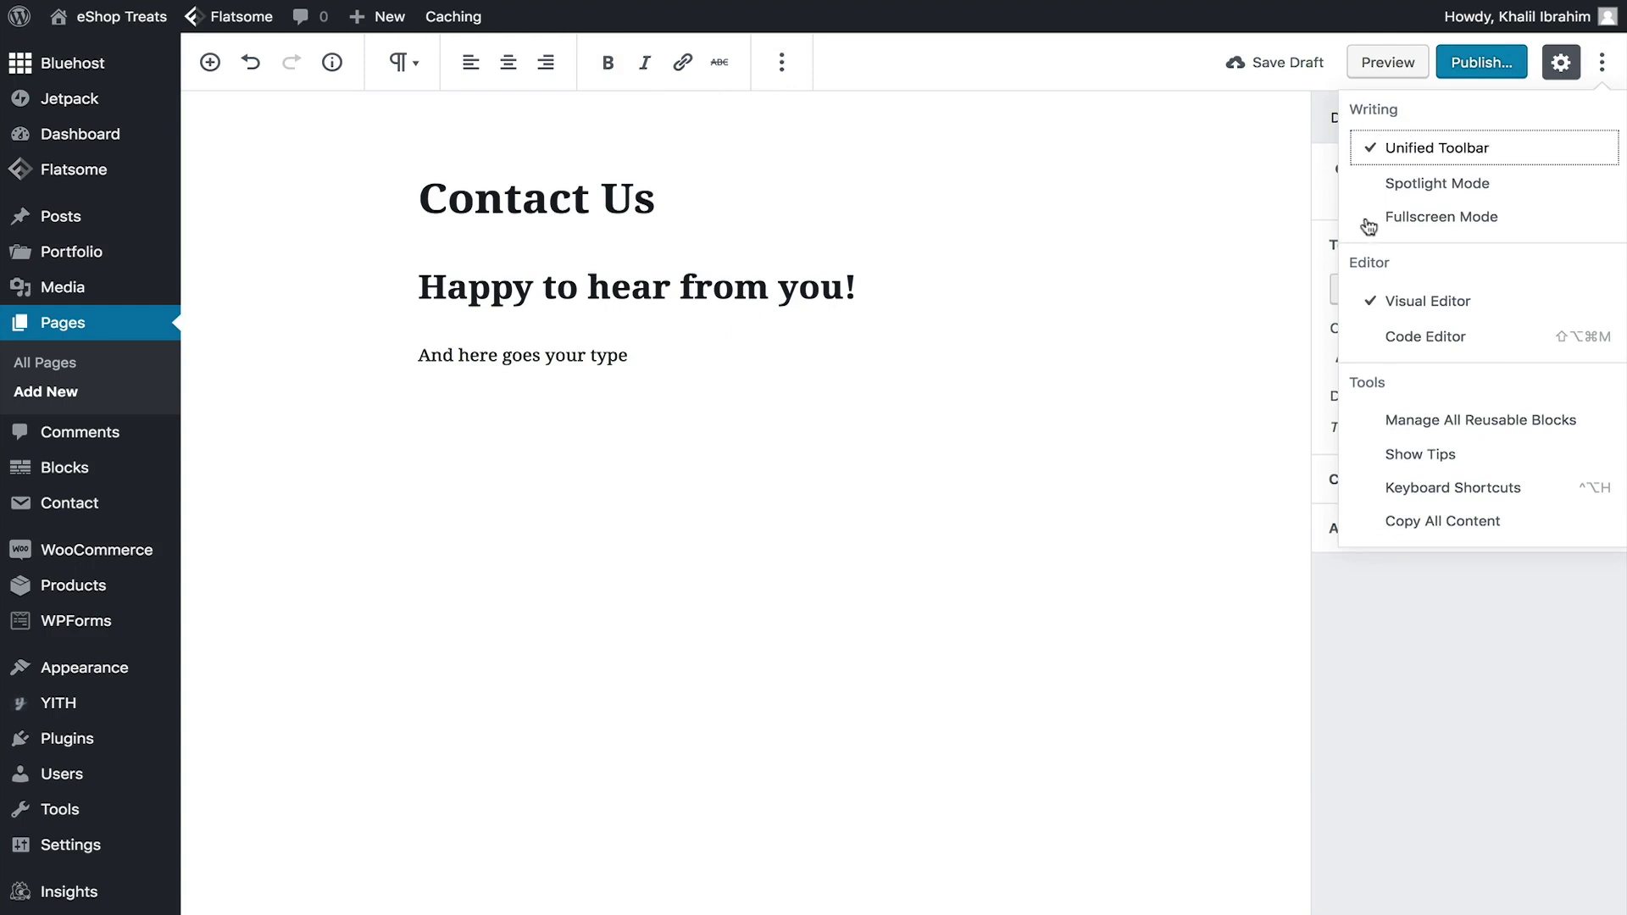
{"action": "left_click", "coordinate": [1371, 343]}
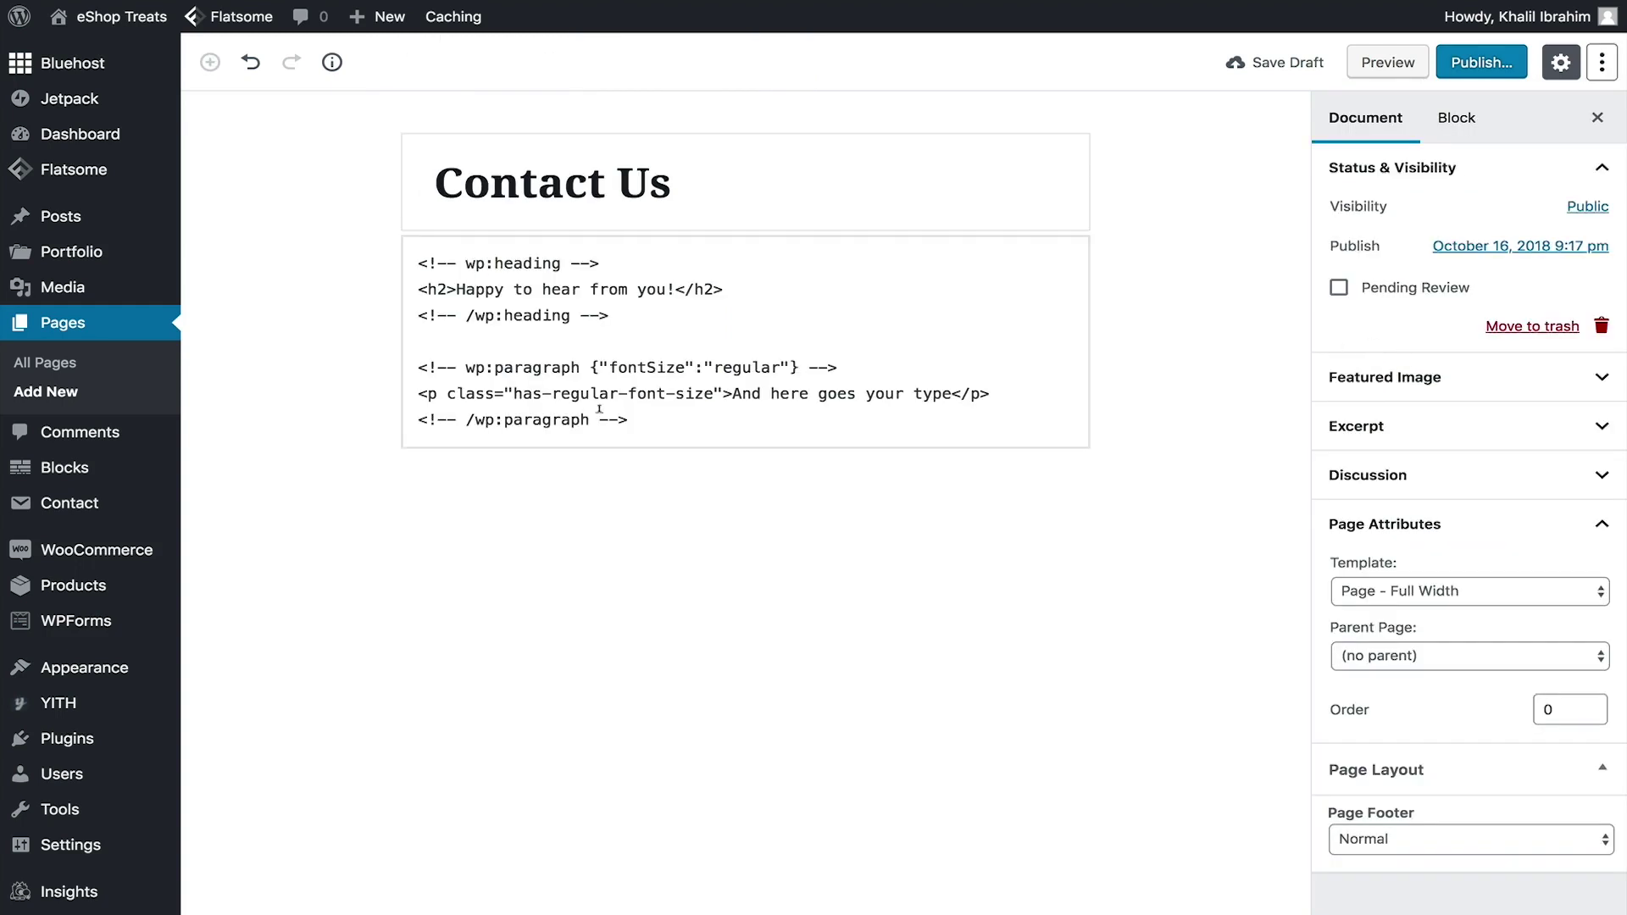
{"action": "left_click", "coordinate": [1601, 62]}
{"action": "left_click", "coordinate": [1374, 302]}
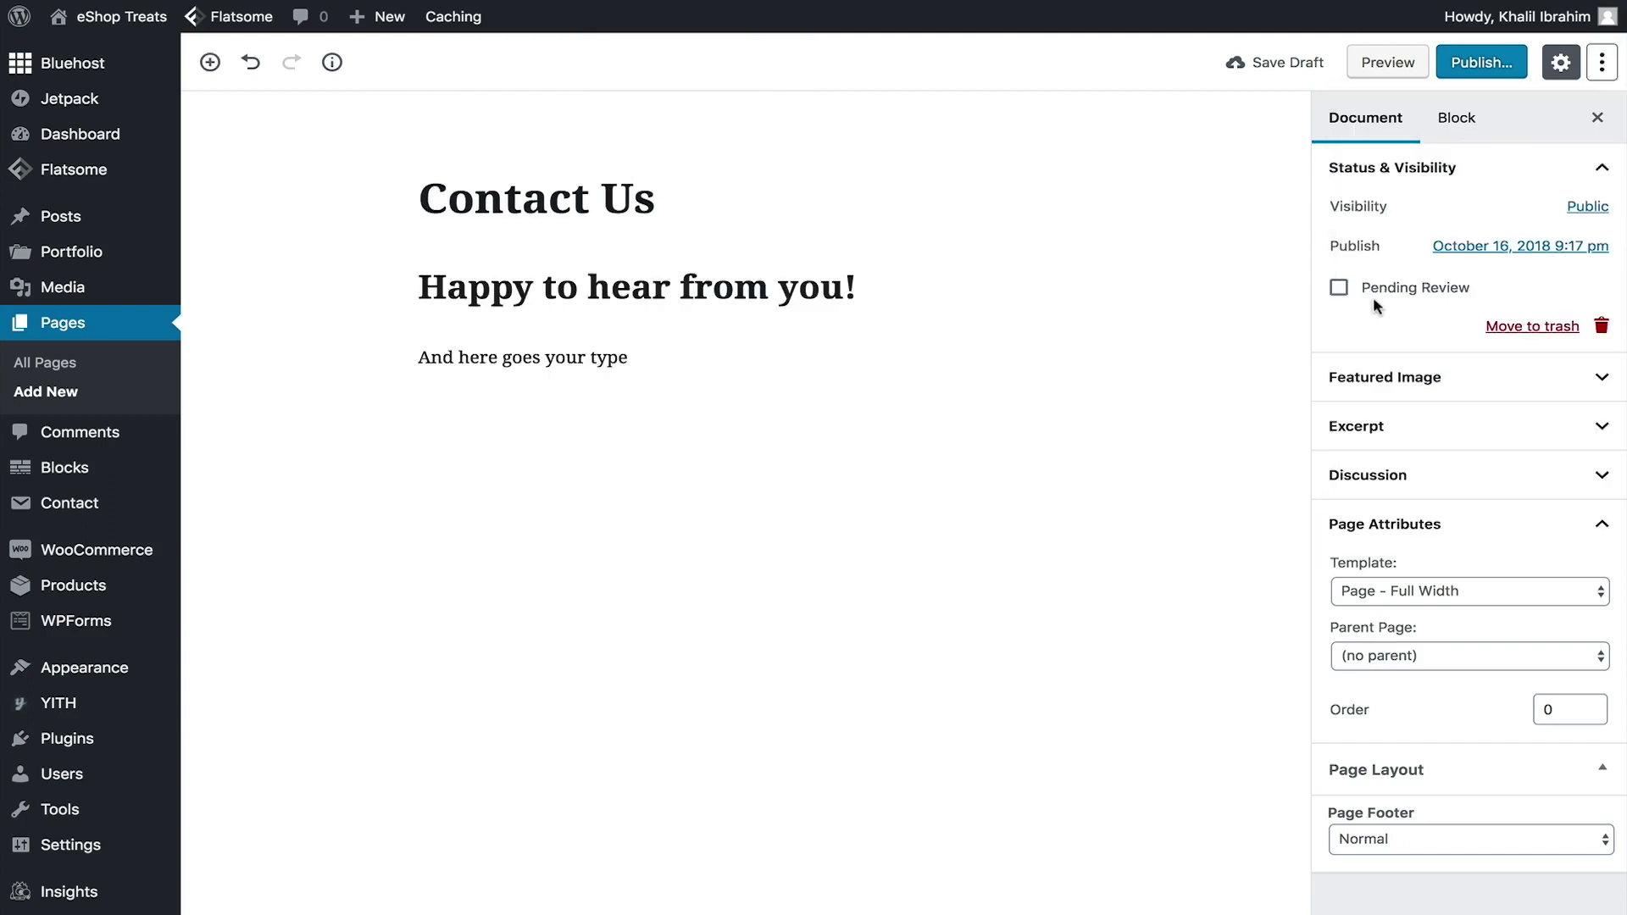
{"action": "left_click", "coordinate": [1606, 71]}
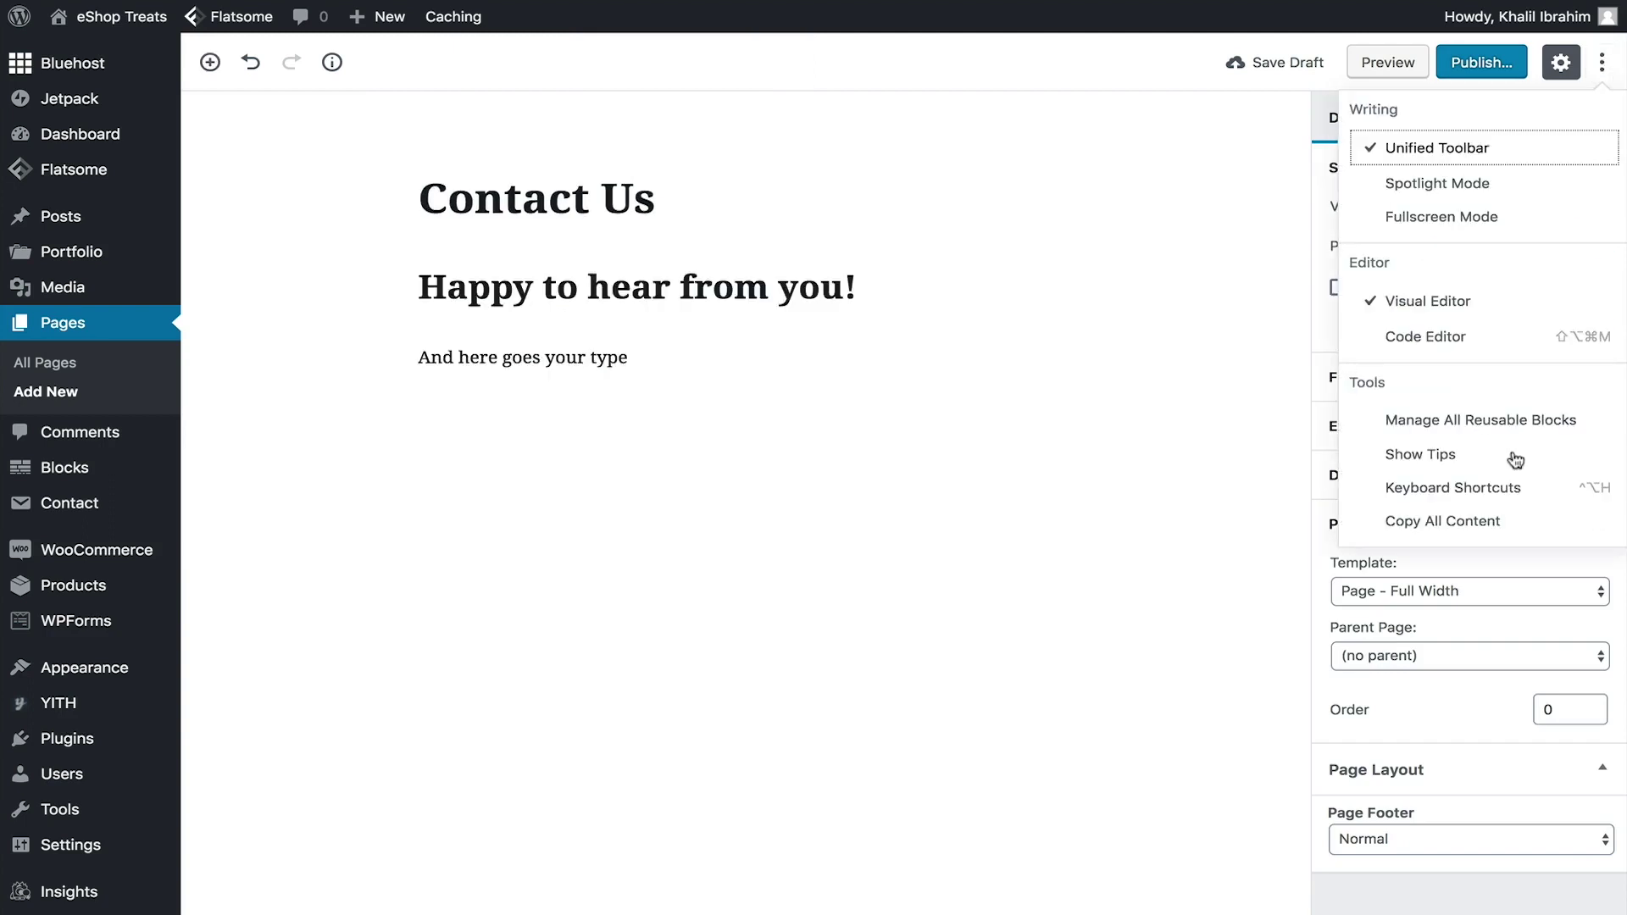
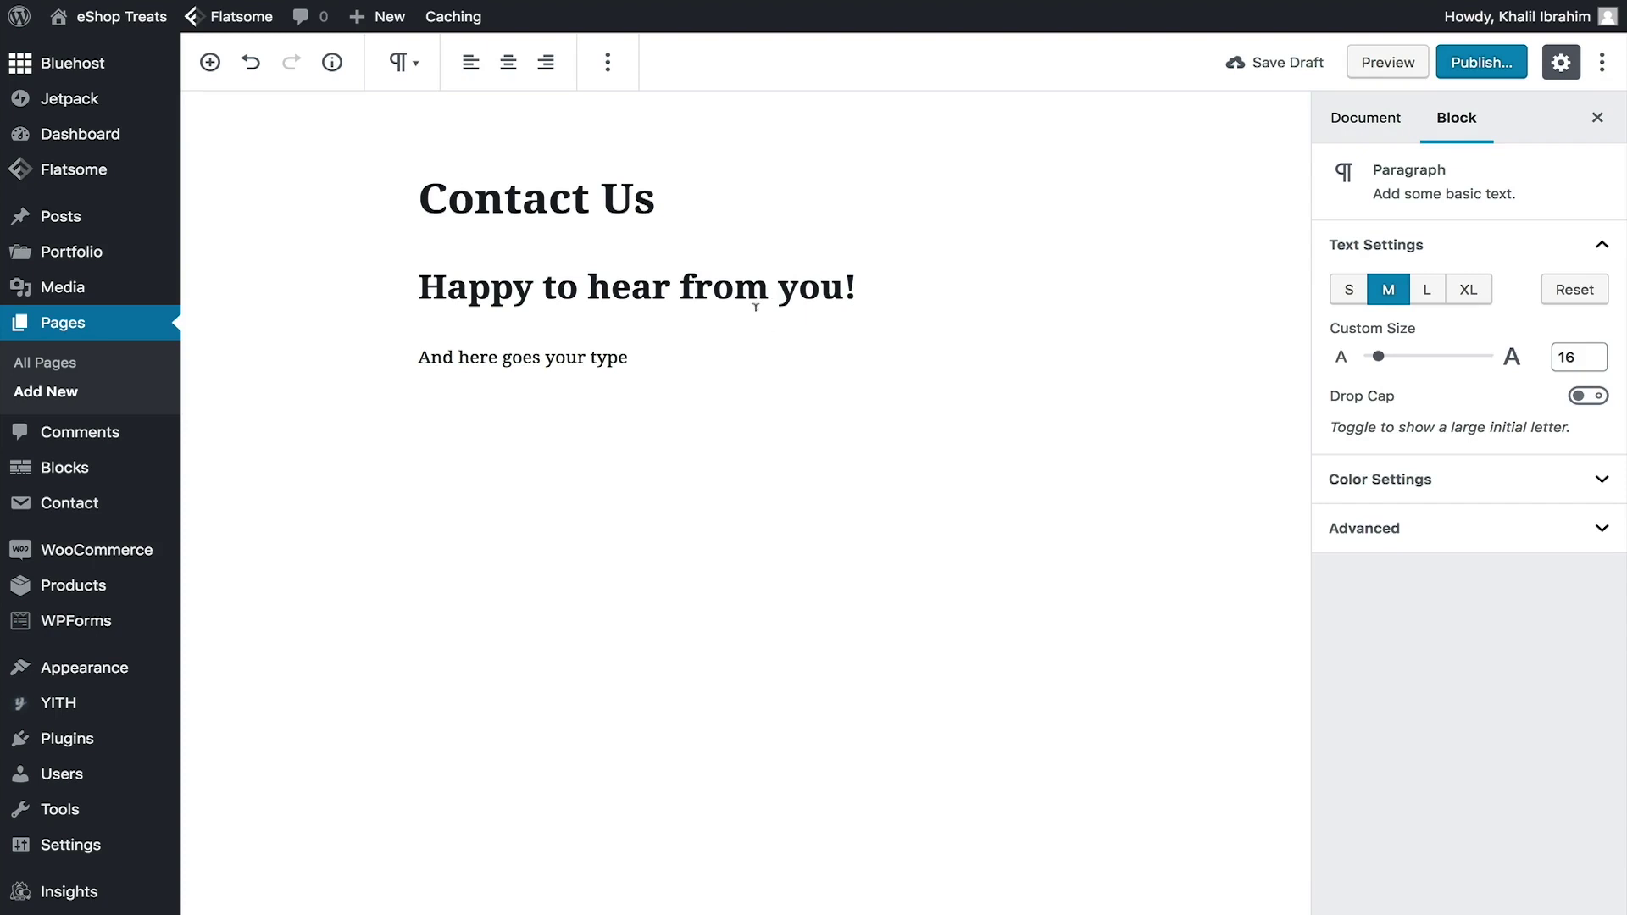
Browse the block categories and insert a Classic block between the heading and the paragraph
{"action": "left_click", "coordinate": [745, 326]}
{"action": "left_click", "coordinate": [367, 356]}
{"action": "key", "text": "Tab"}
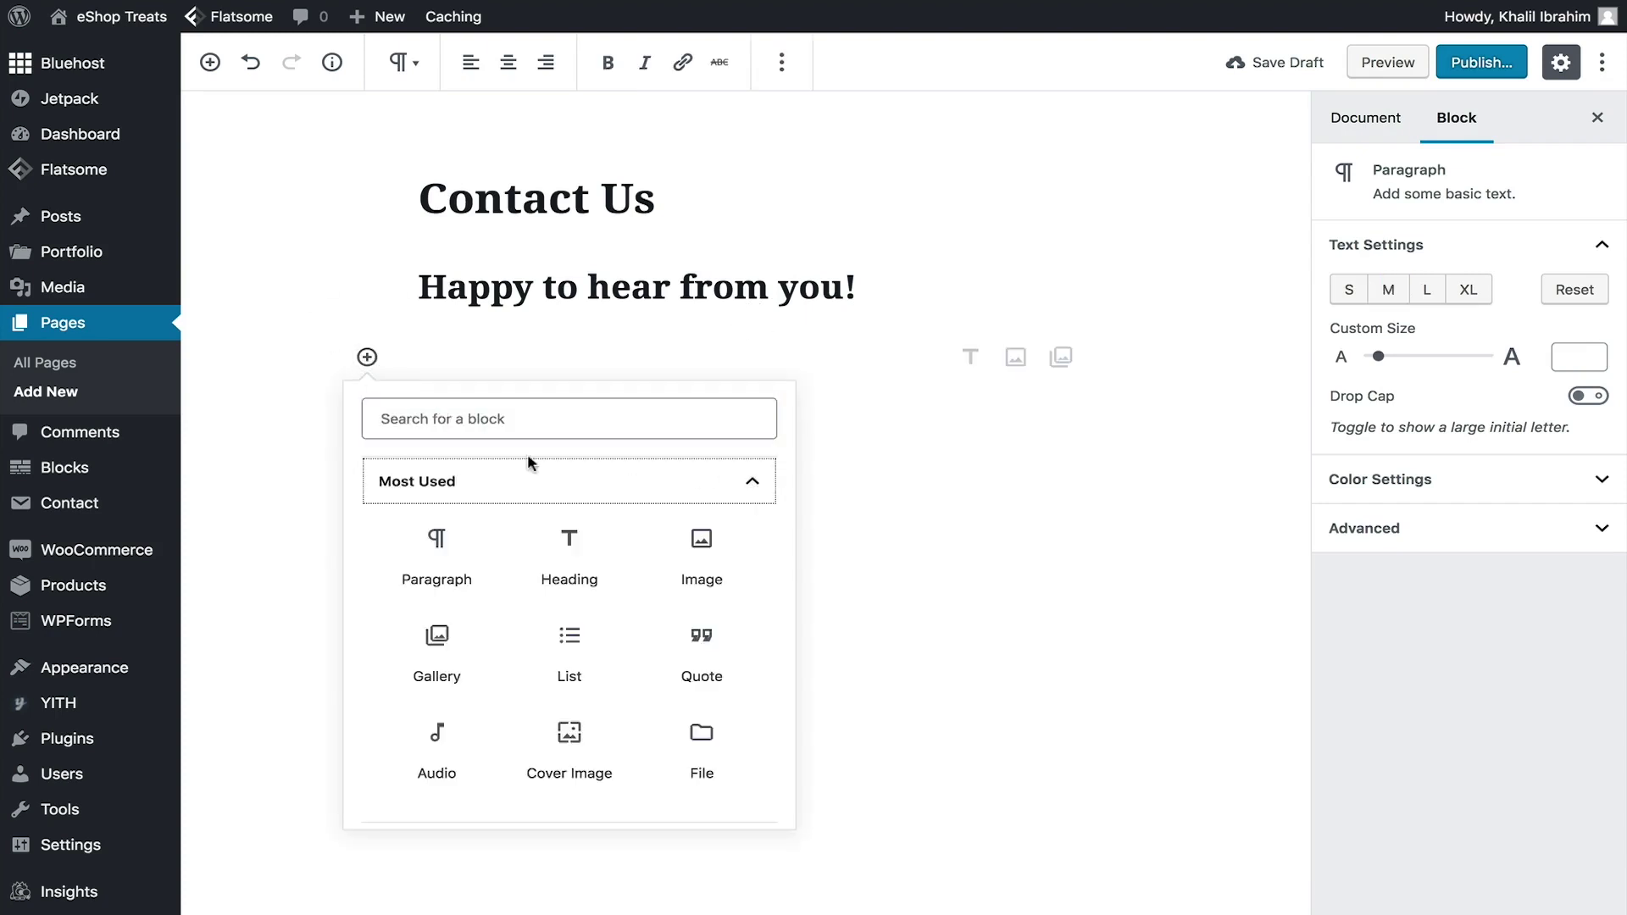
{"action": "left_click", "coordinate": [752, 483]}
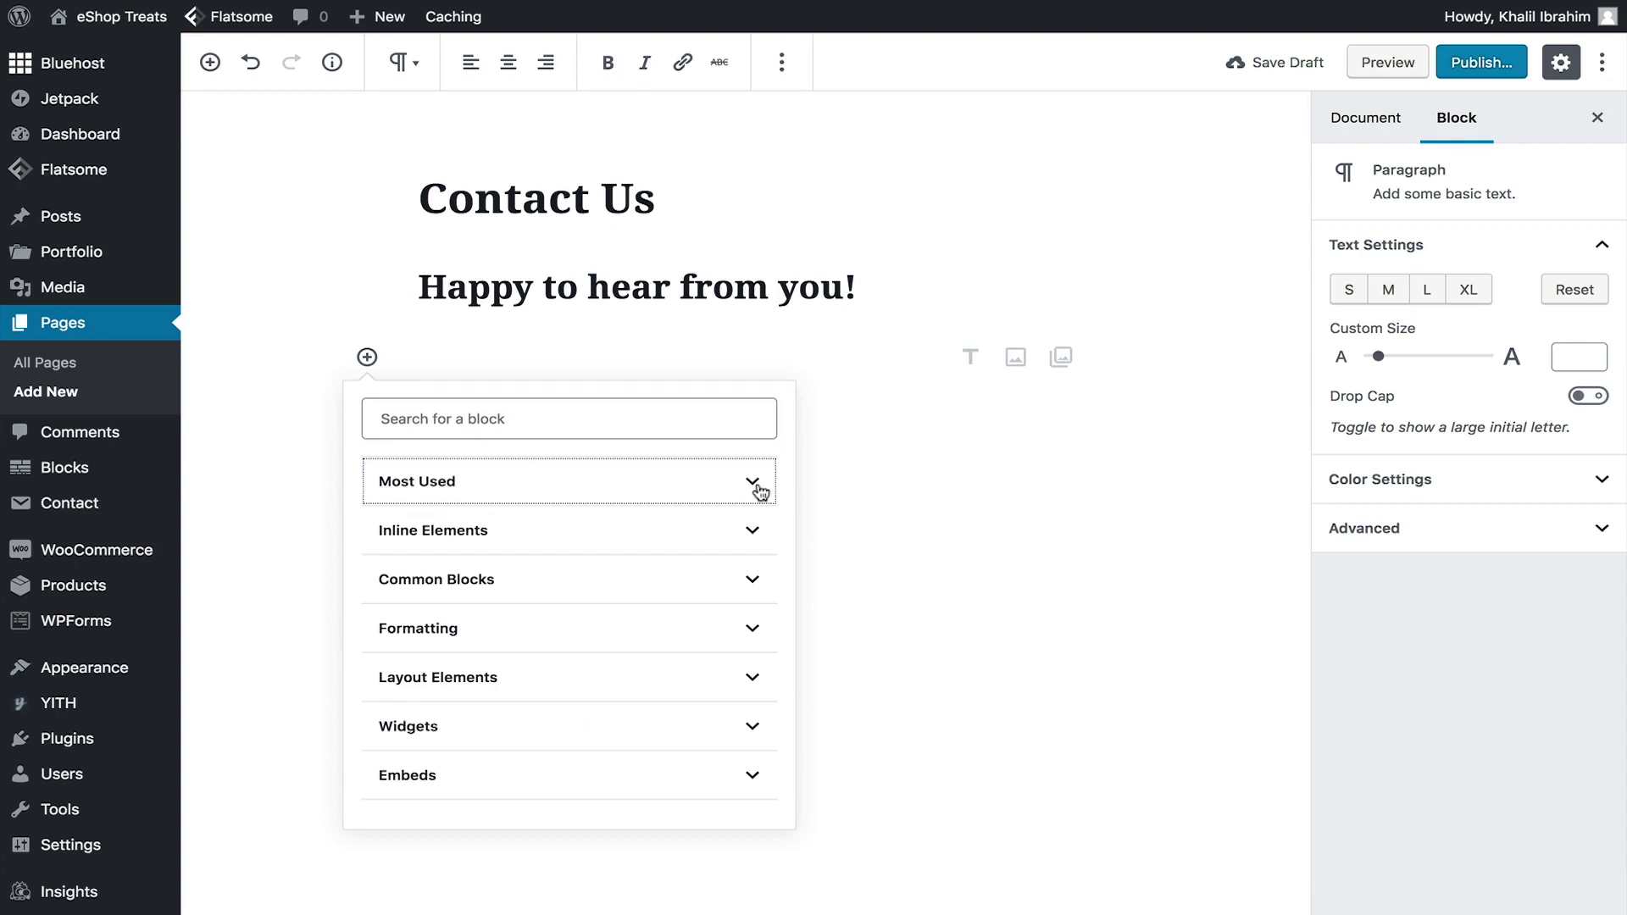
{"action": "left_click", "coordinate": [754, 532]}
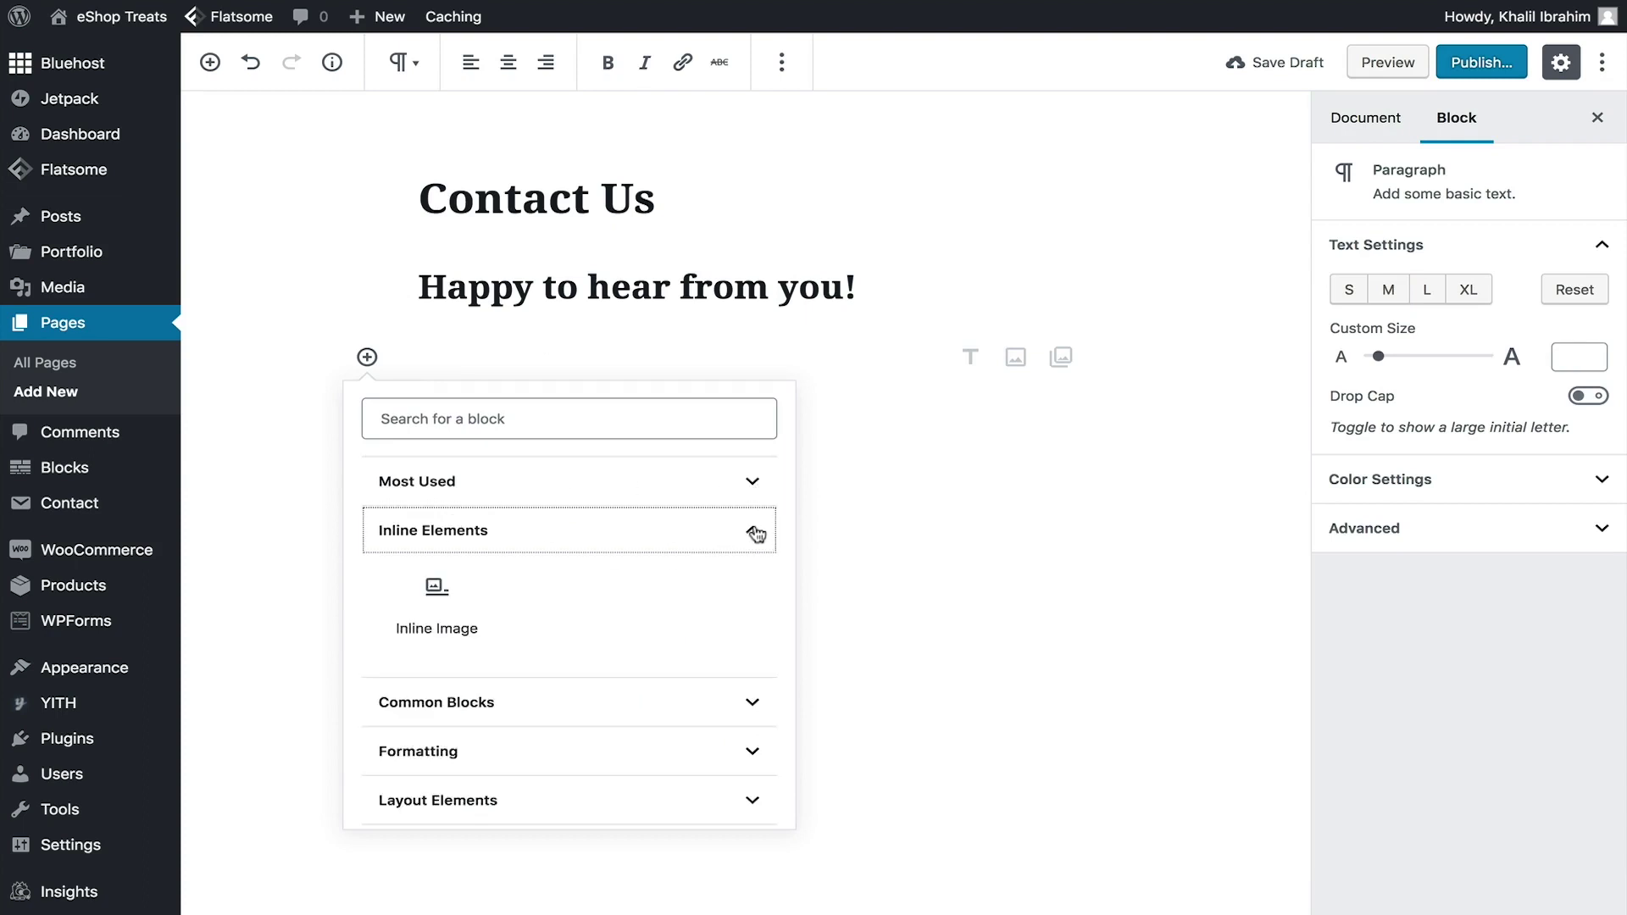
{"action": "left_click", "coordinate": [755, 532]}
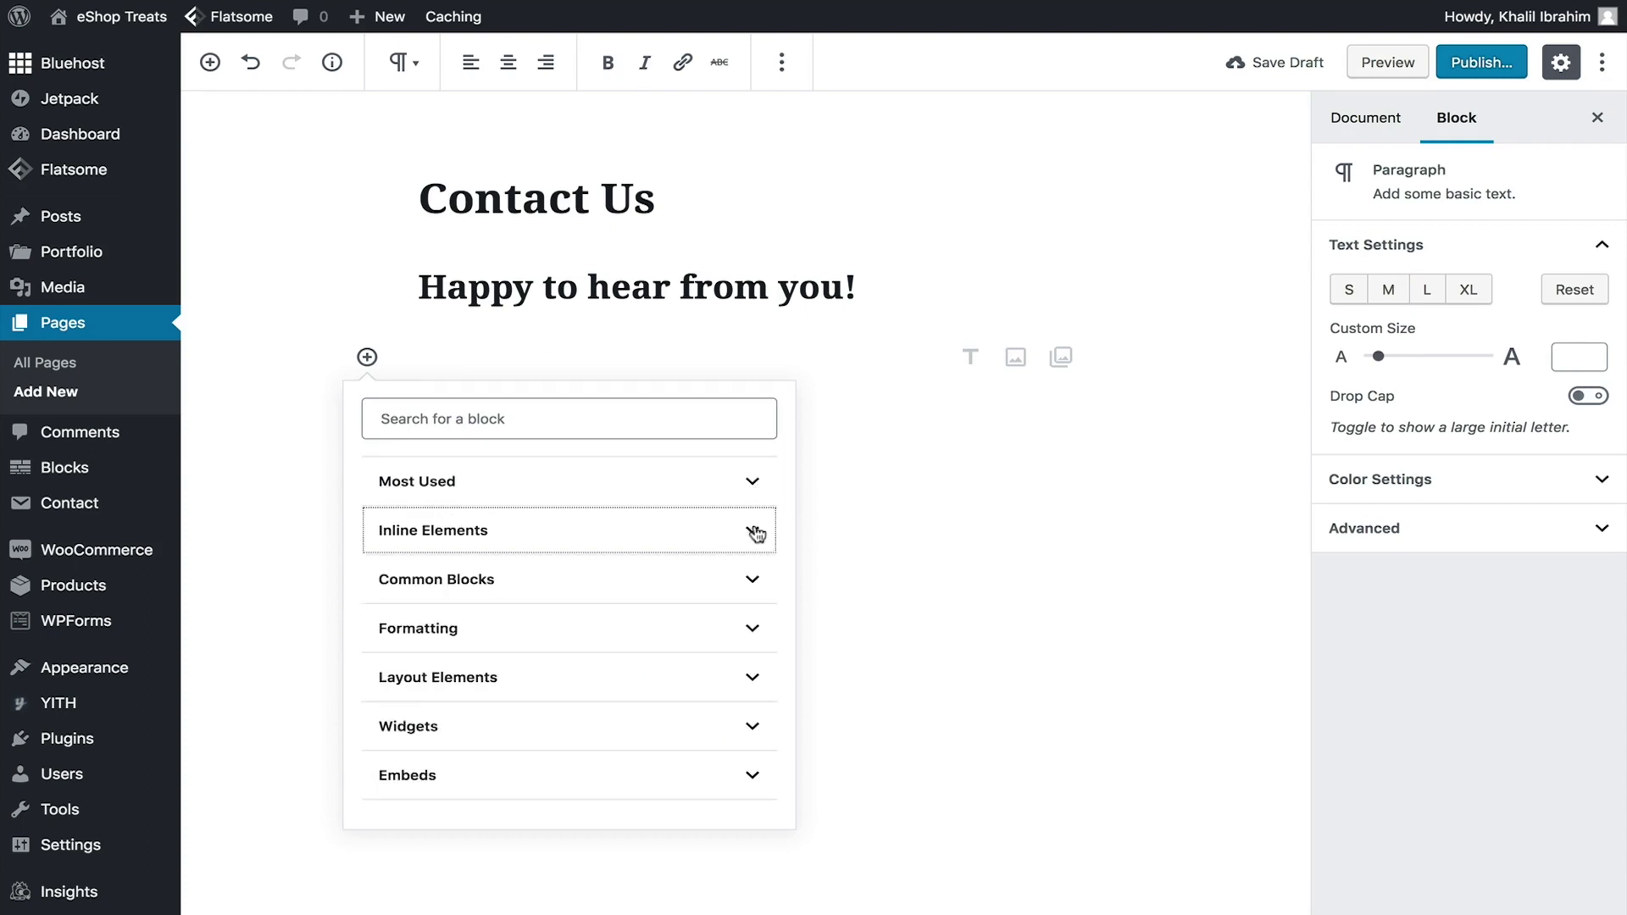
{"action": "left_click", "coordinate": [755, 579]}
{"action": "scroll", "coordinate": [766, 636], "scroll_direction": "down", "scroll_amount": 5}
{"action": "left_click", "coordinate": [752, 822]}
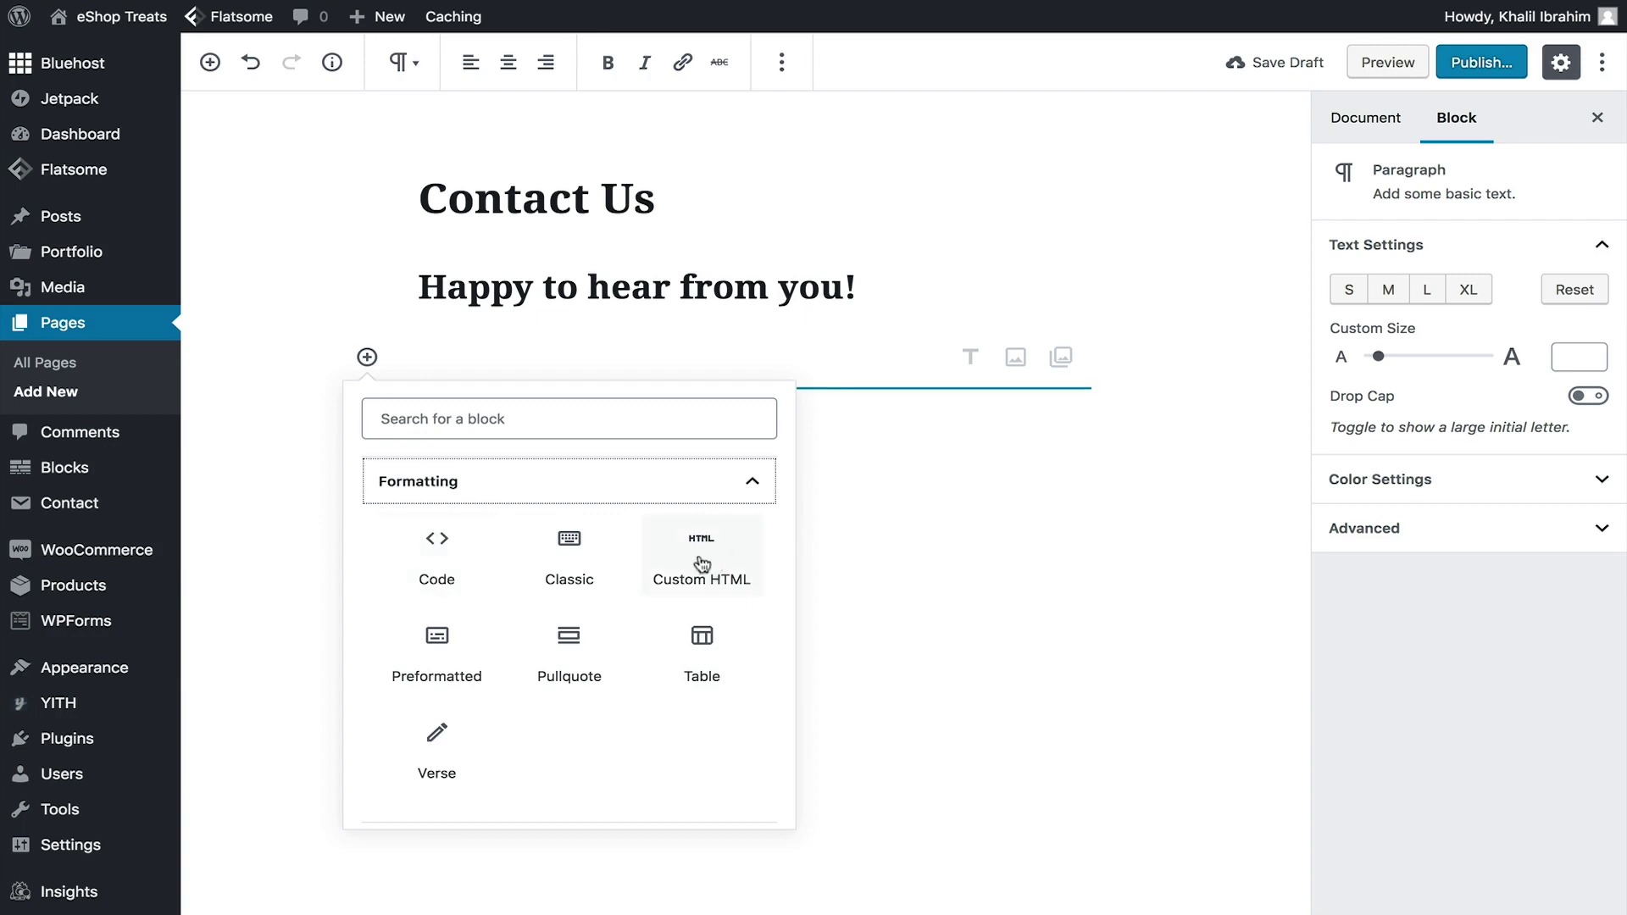
{"action": "left_click", "coordinate": [571, 560]}
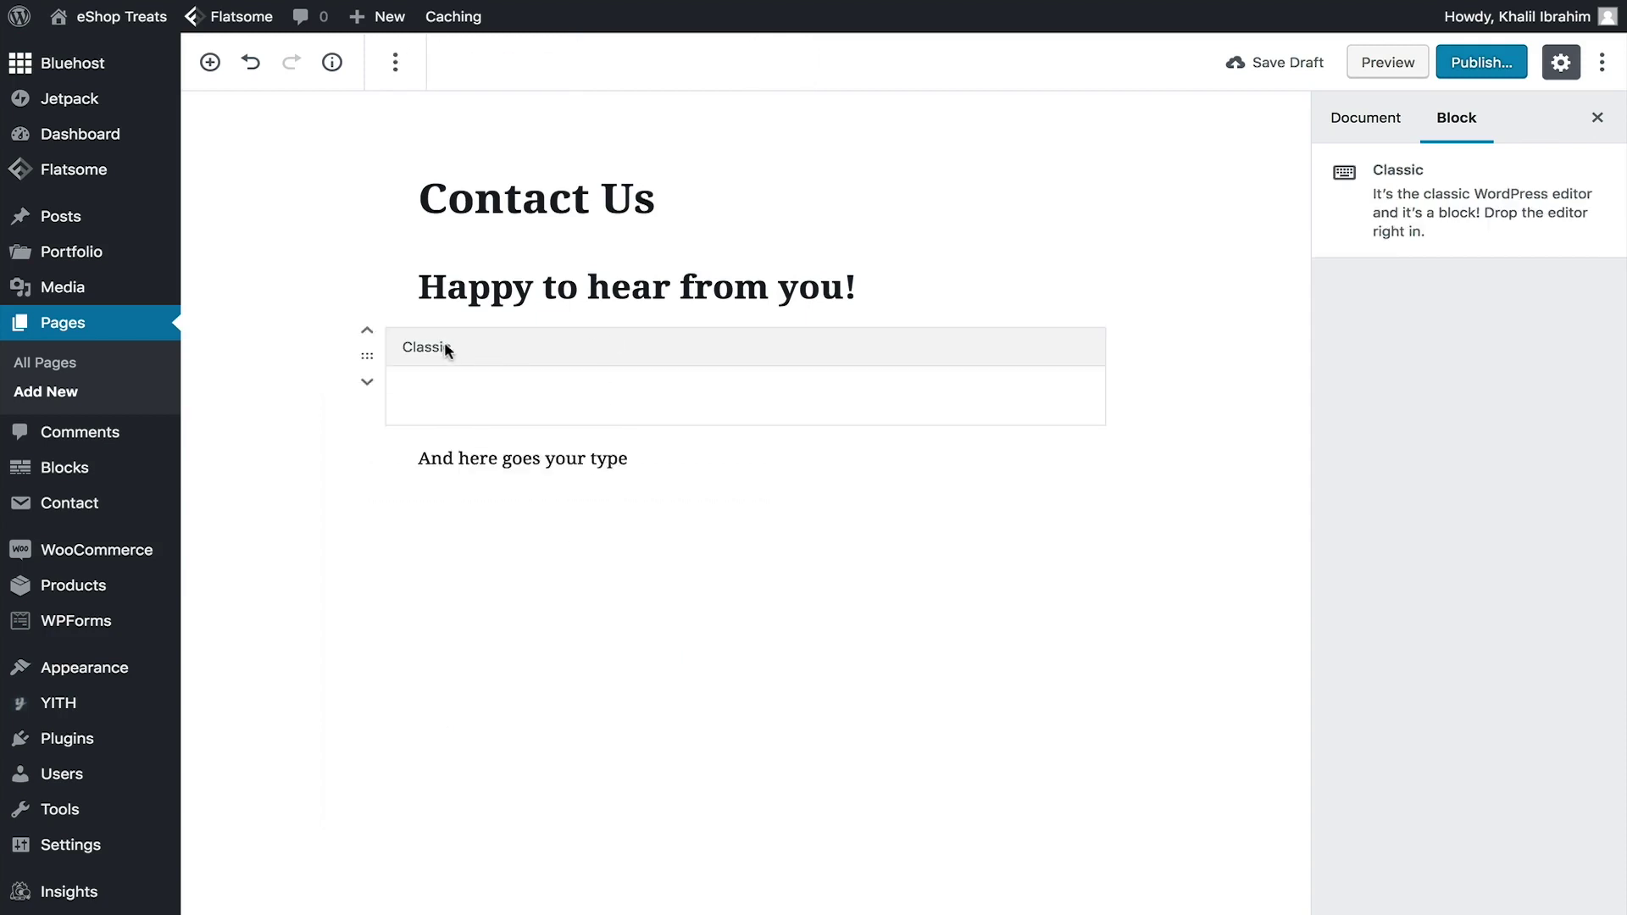
Disable the Unified Toolbar and convert the empty Classic block to blocks
{"action": "left_click", "coordinate": [1600, 62]}
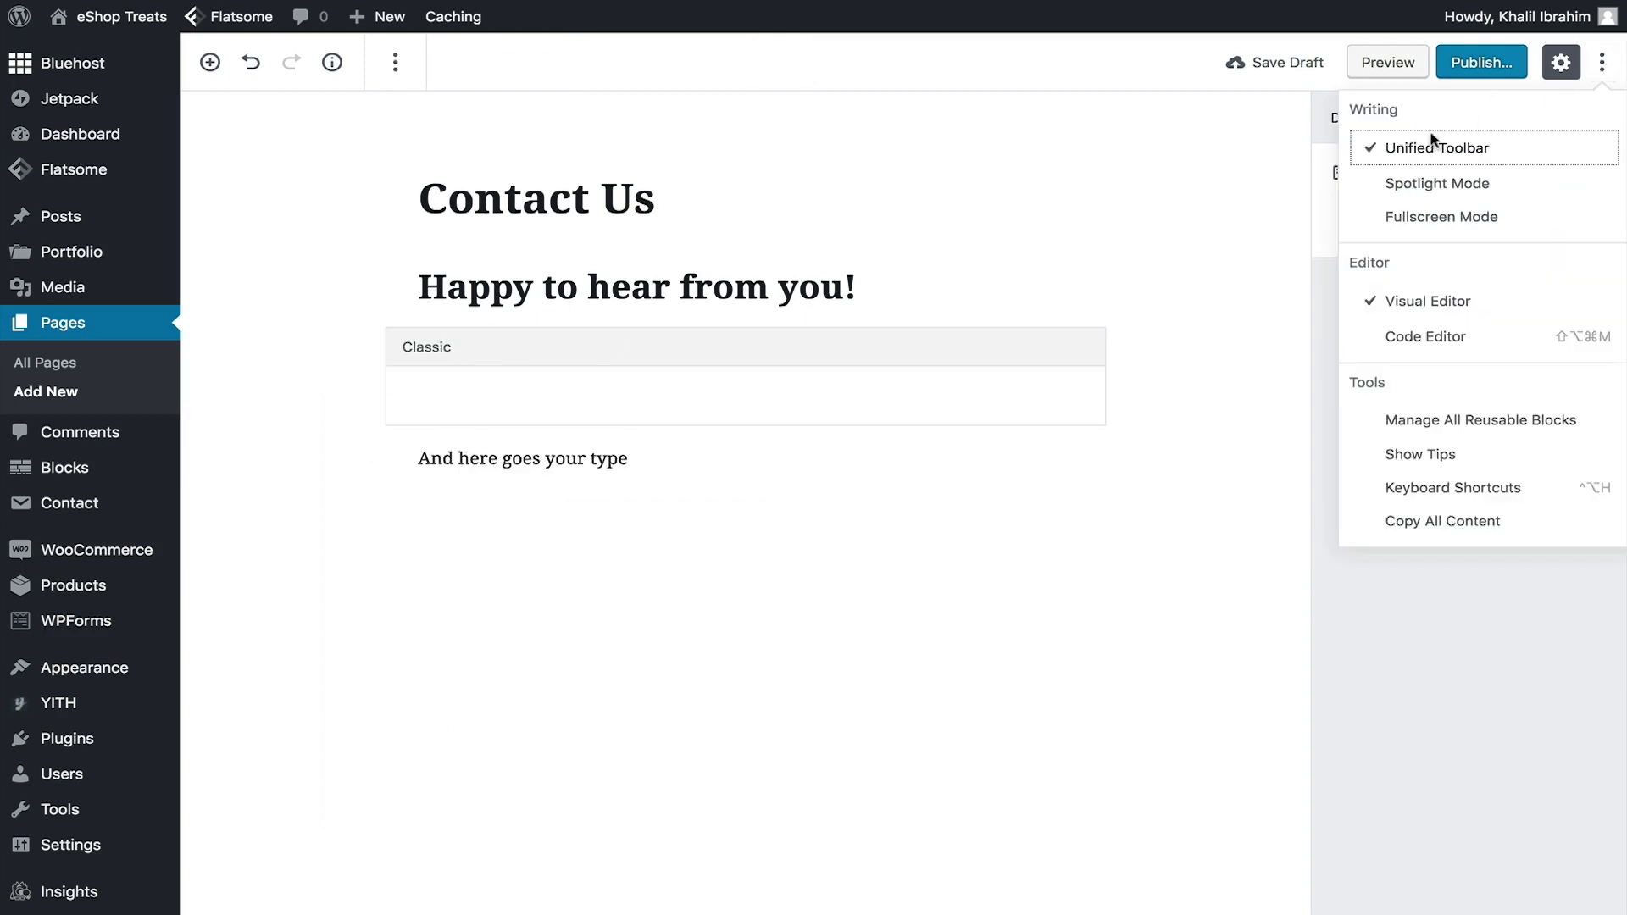
{"action": "left_click", "coordinate": [1374, 151]}
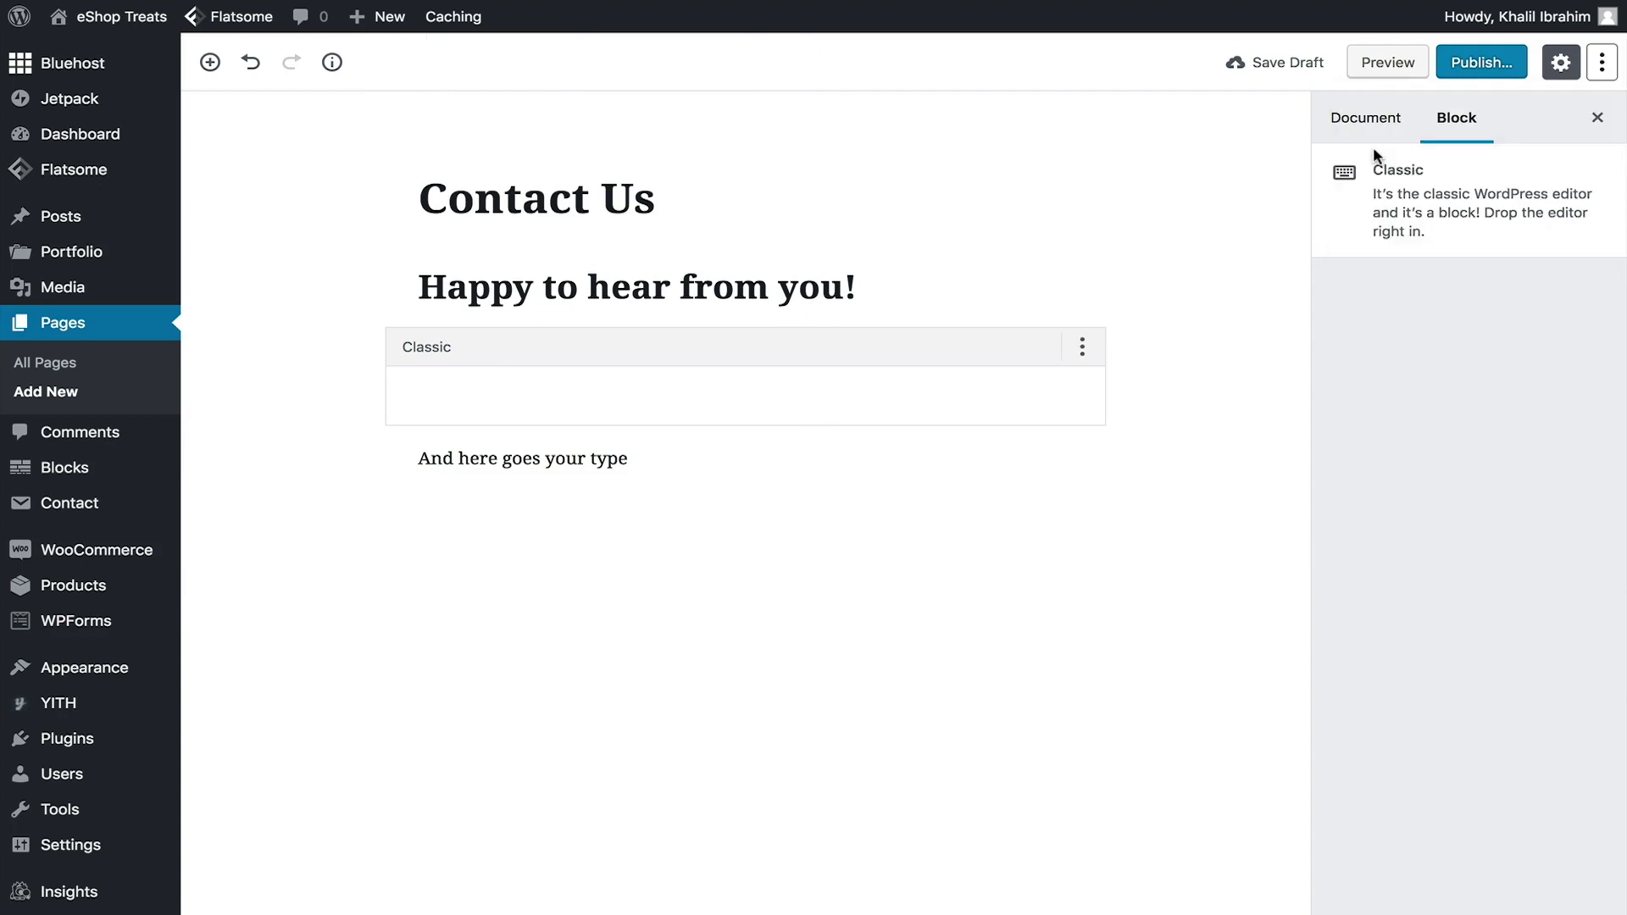
{"action": "left_click", "coordinate": [484, 382]}
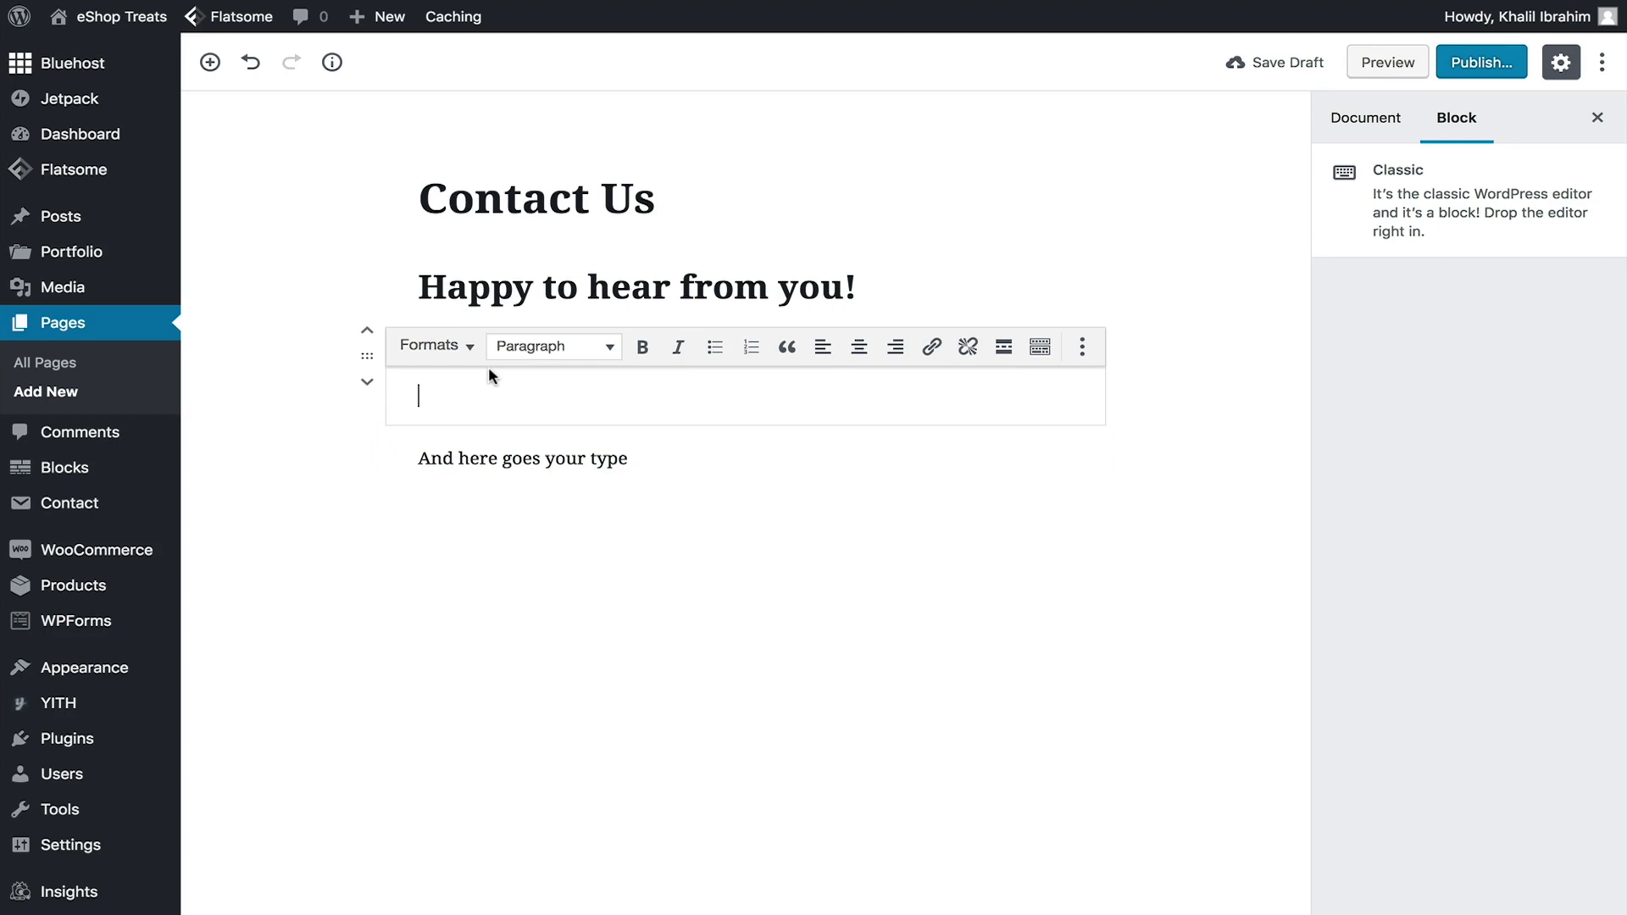
{"action": "left_click", "coordinate": [1082, 349]}
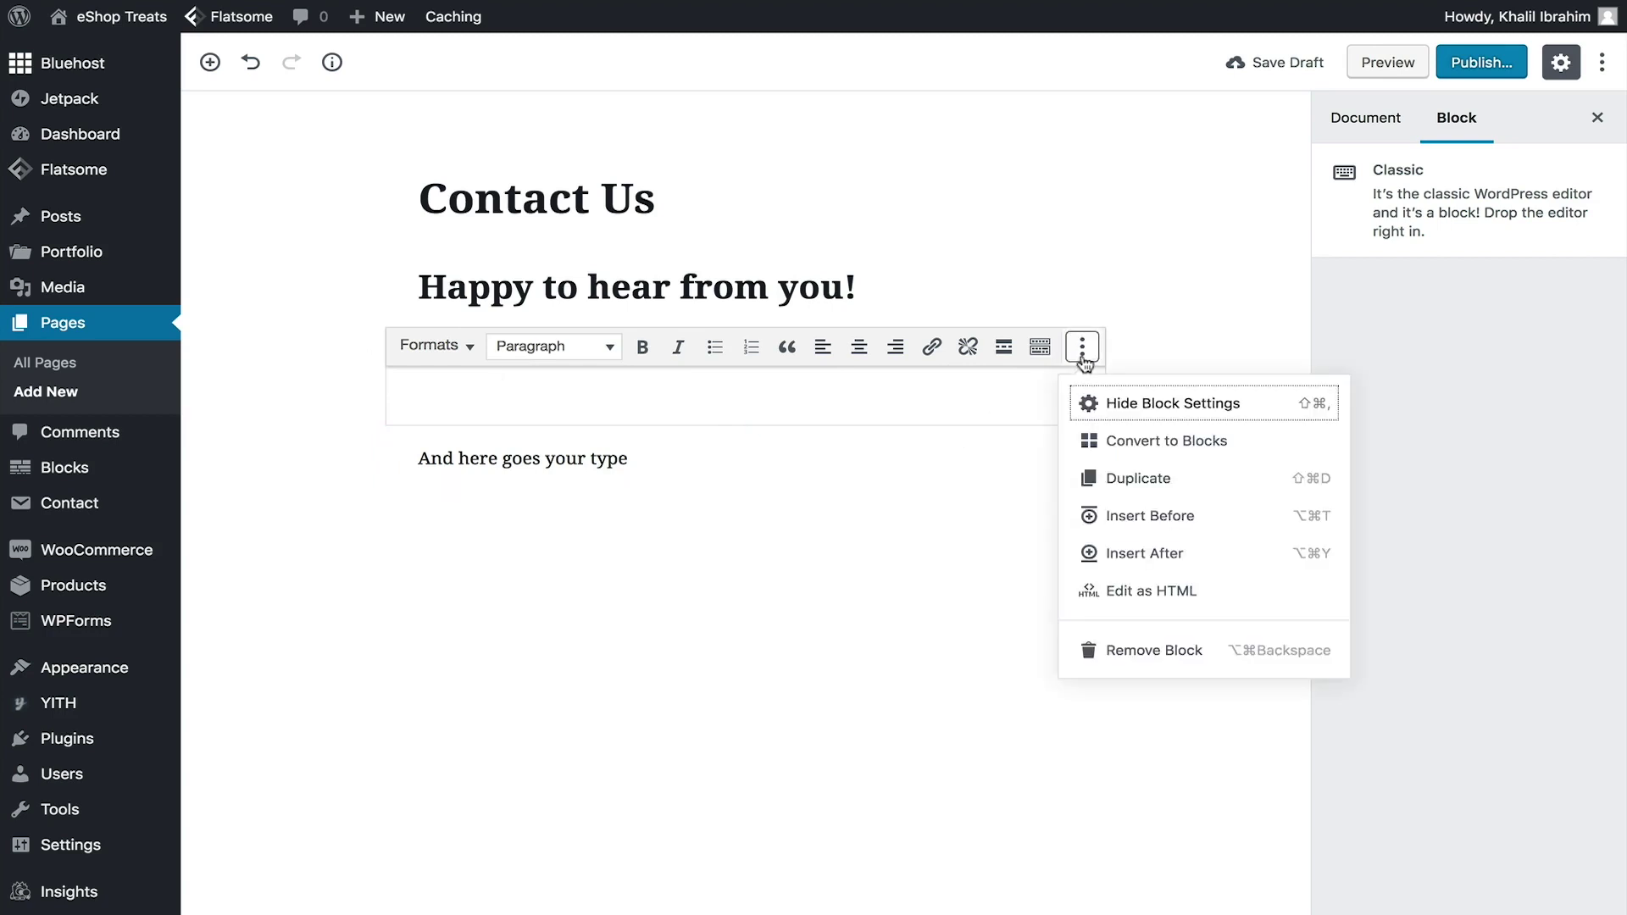
{"action": "left_click", "coordinate": [1121, 445]}
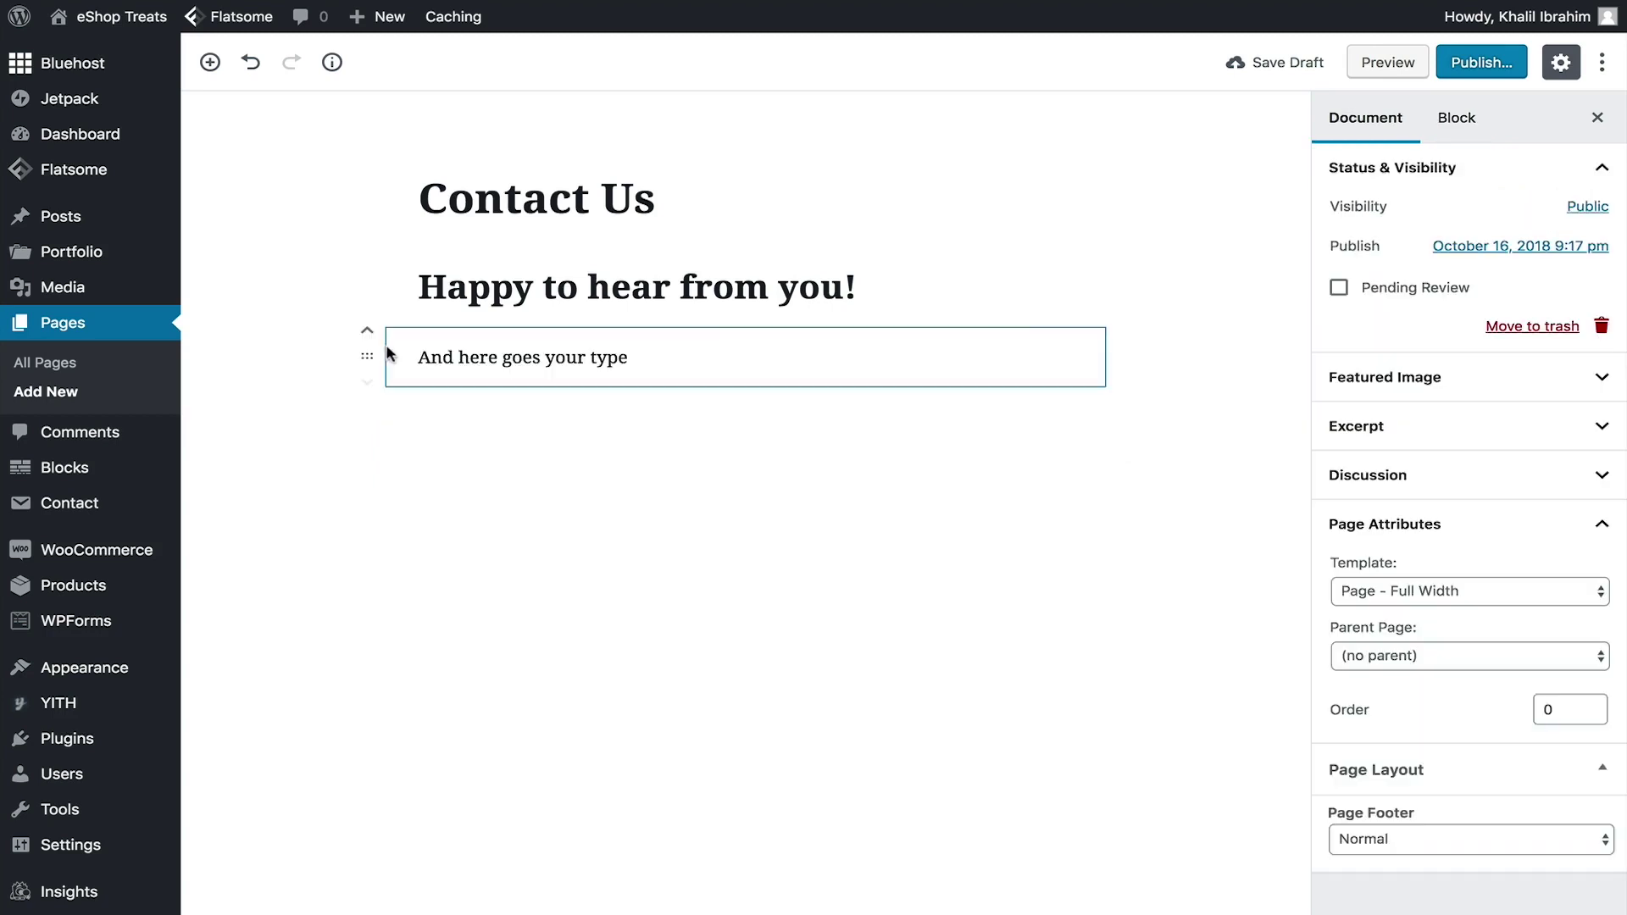
Insert a Shortcode block from the Widgets category below the Contact Us page's paragraph
{"action": "left_click", "coordinate": [216, 66]}
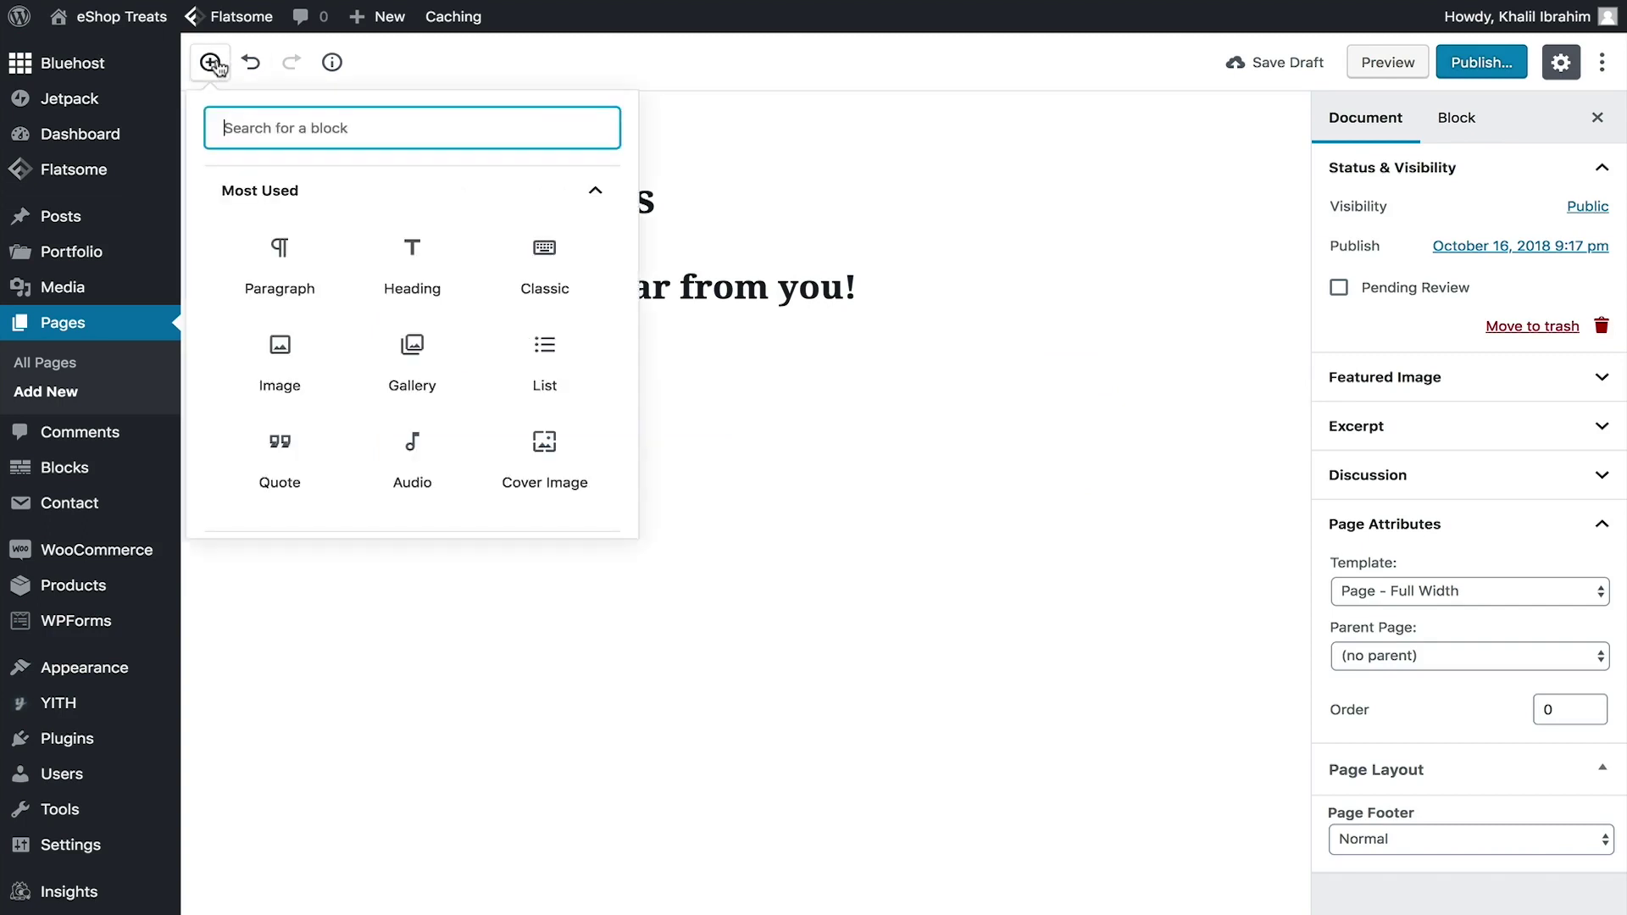
{"action": "left_click", "coordinate": [595, 190]}
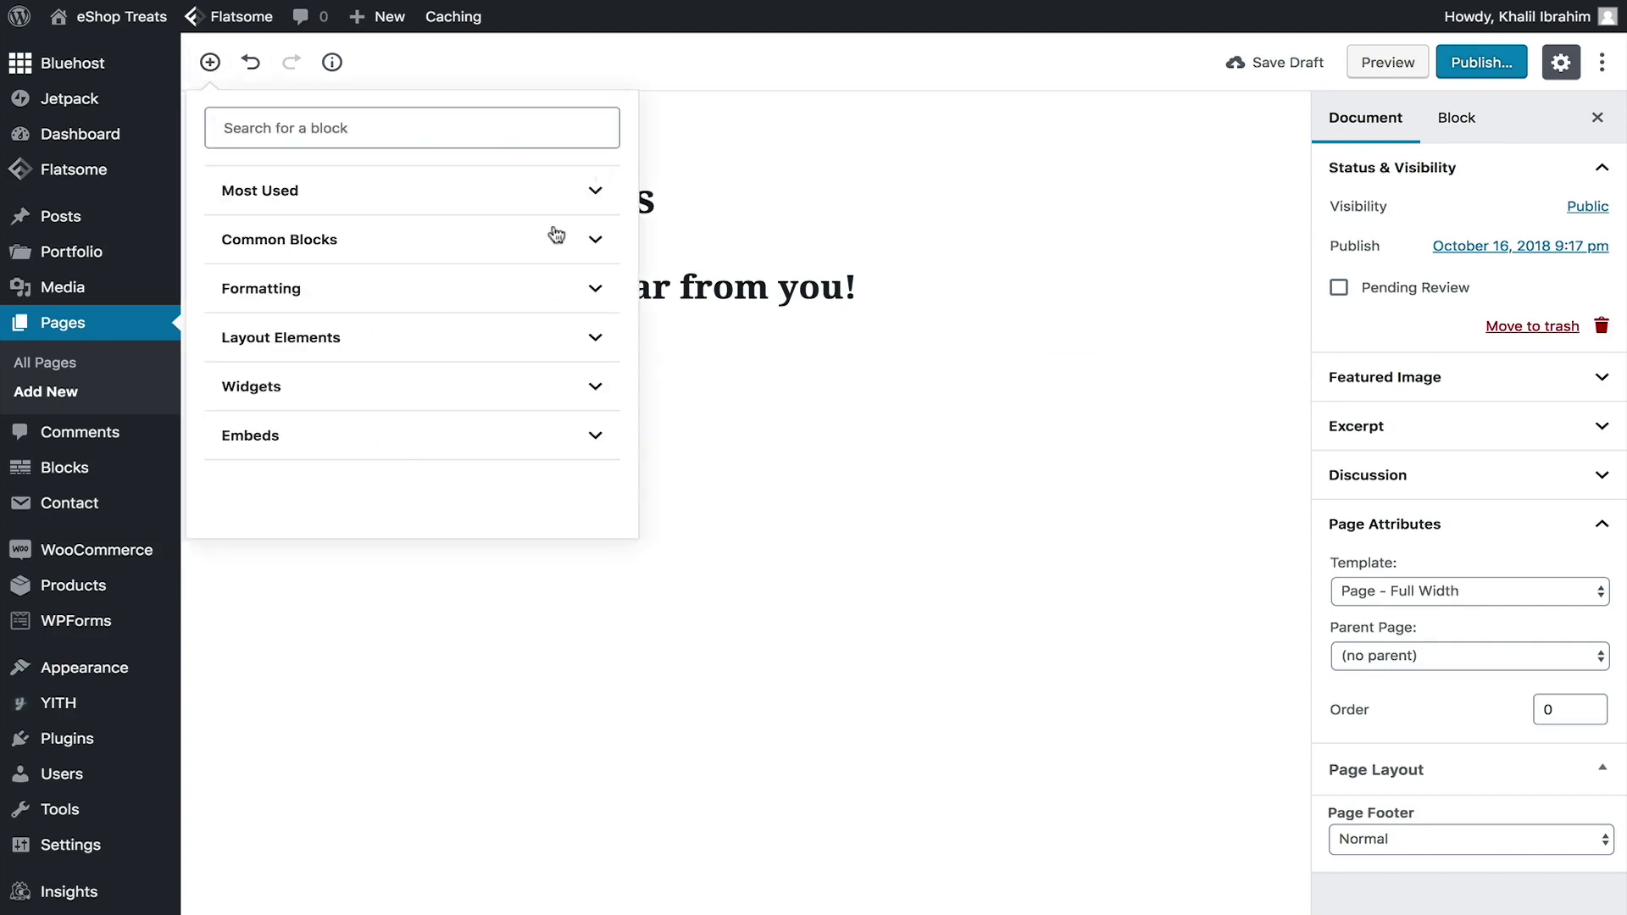
{"action": "left_click", "coordinate": [603, 387]}
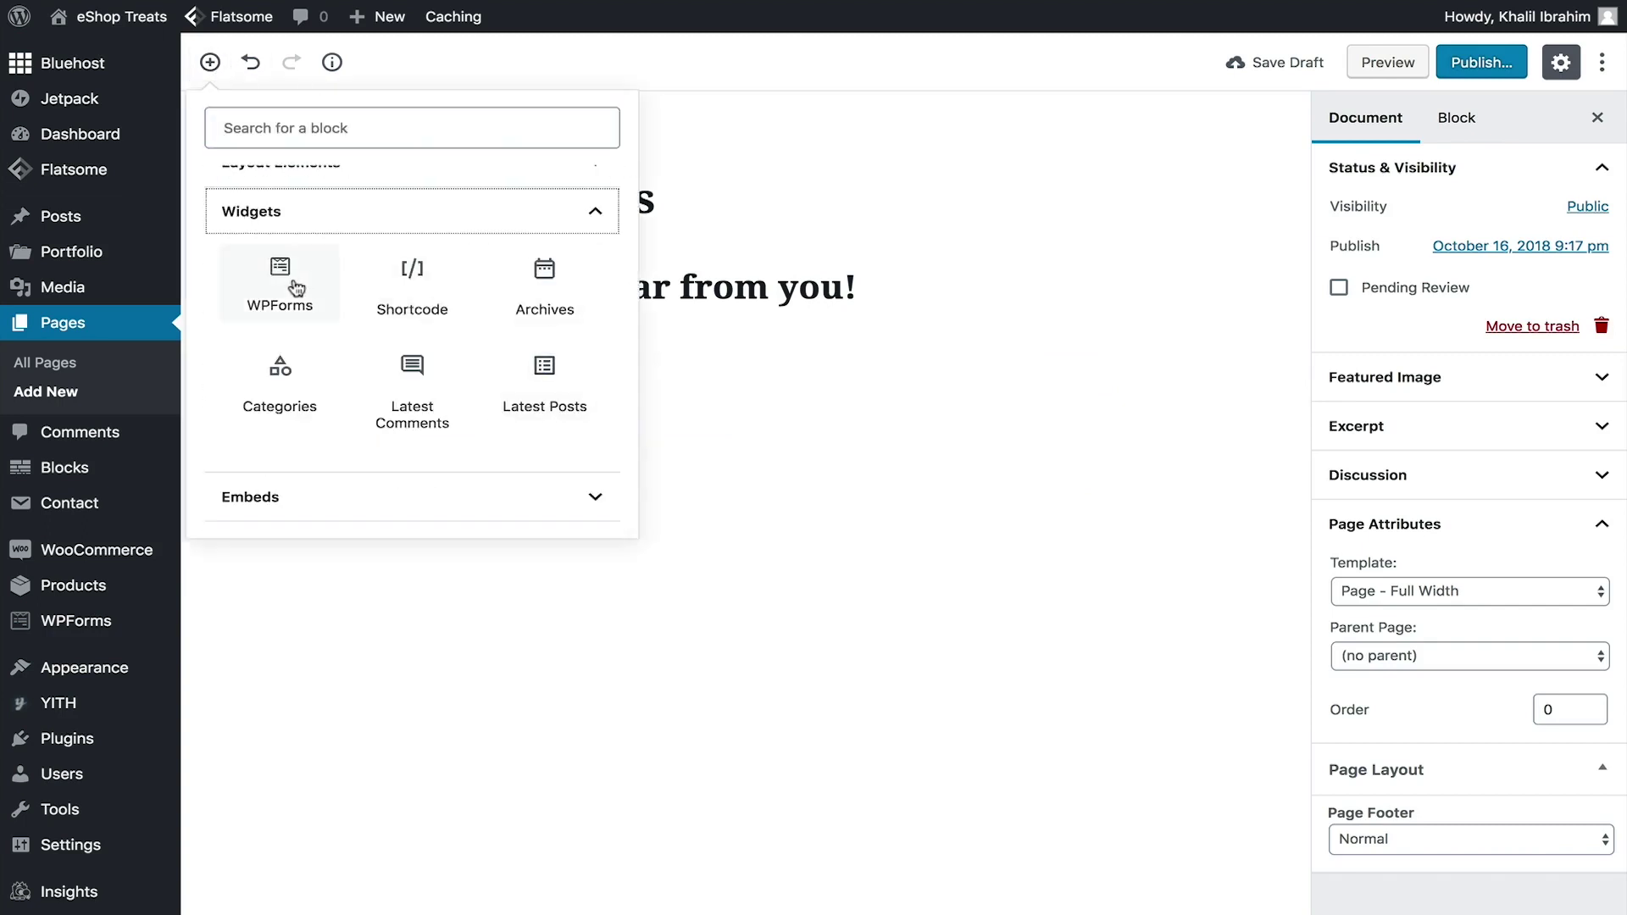
{"action": "left_click", "coordinate": [421, 303]}
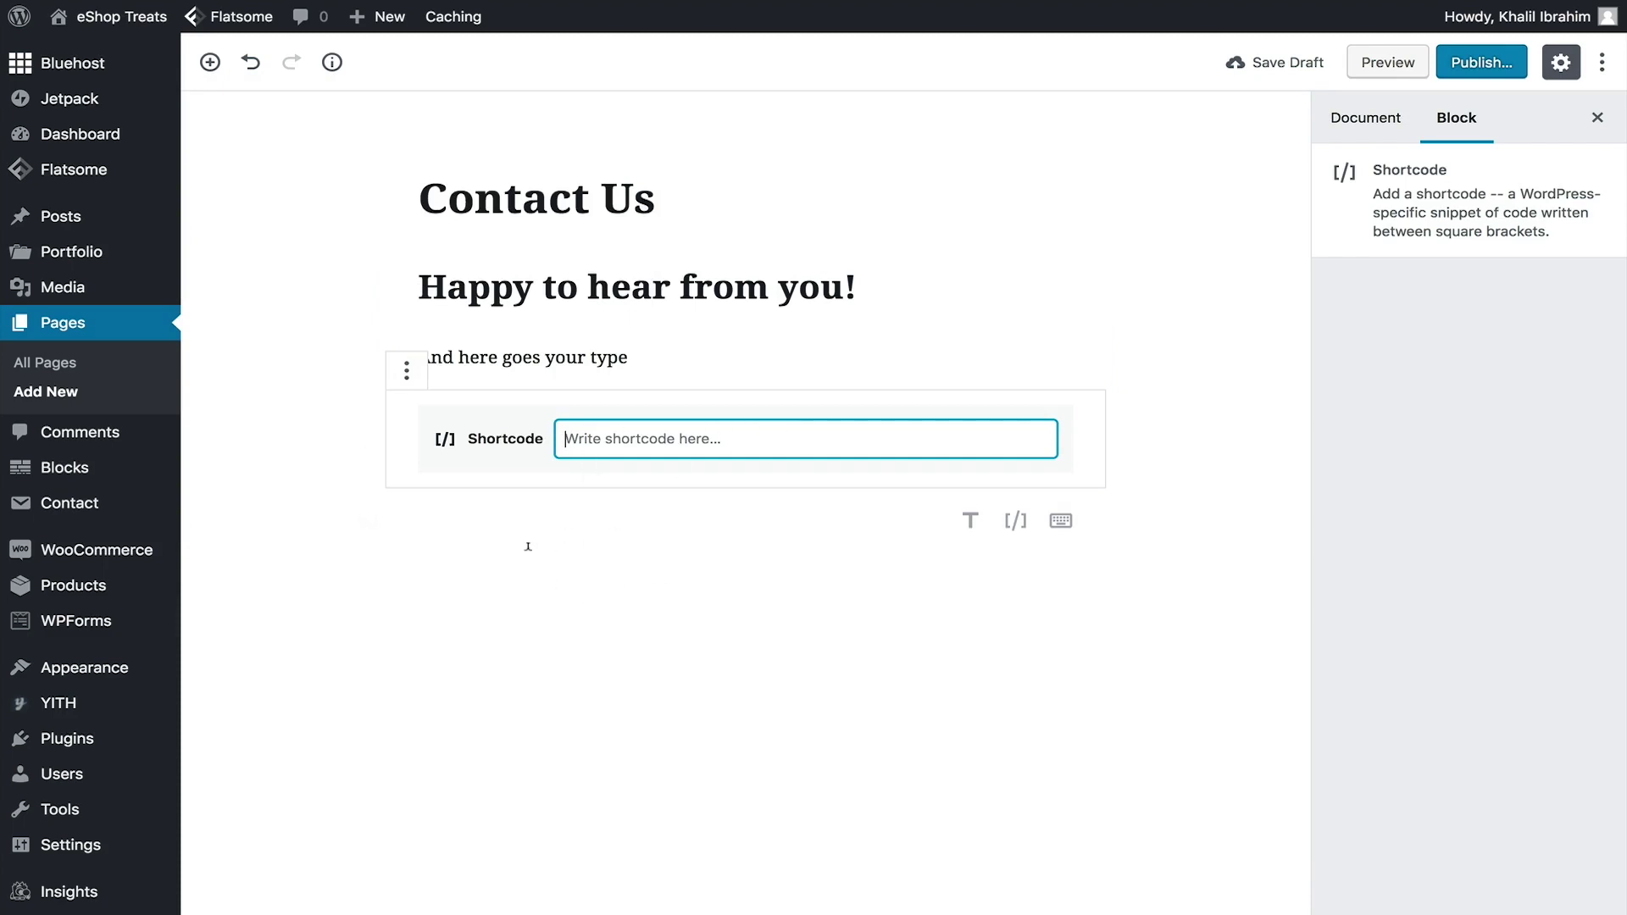
Browse the Embeds block category and insert a Gallery block below the Shortcode block
{"action": "left_click", "coordinate": [367, 521]}
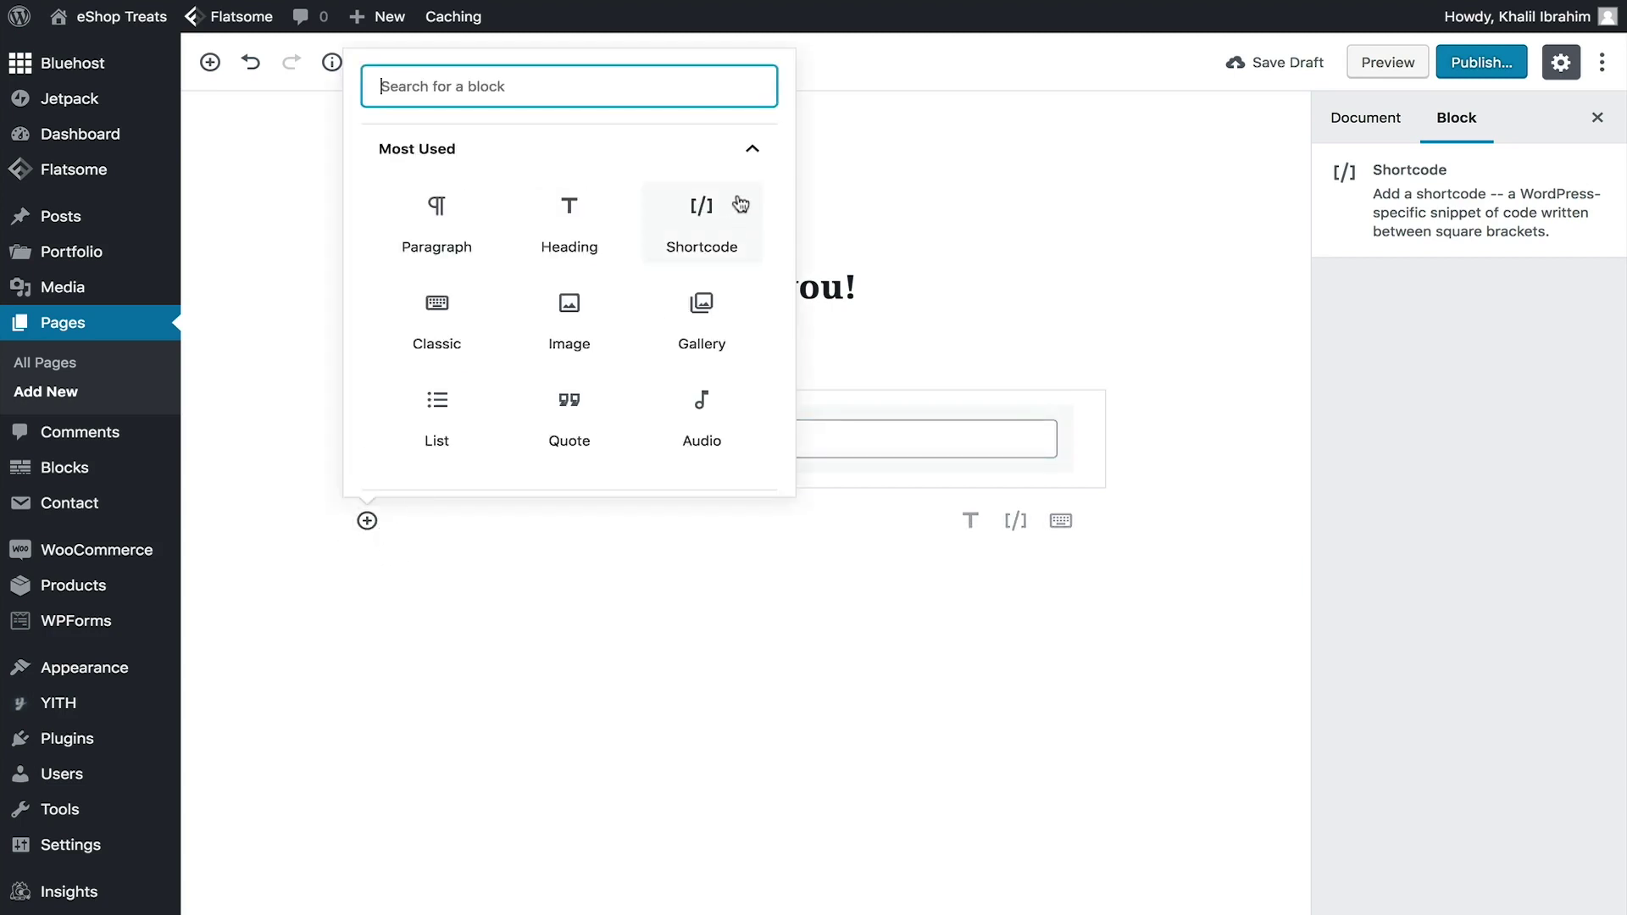
{"action": "left_click", "coordinate": [753, 150]}
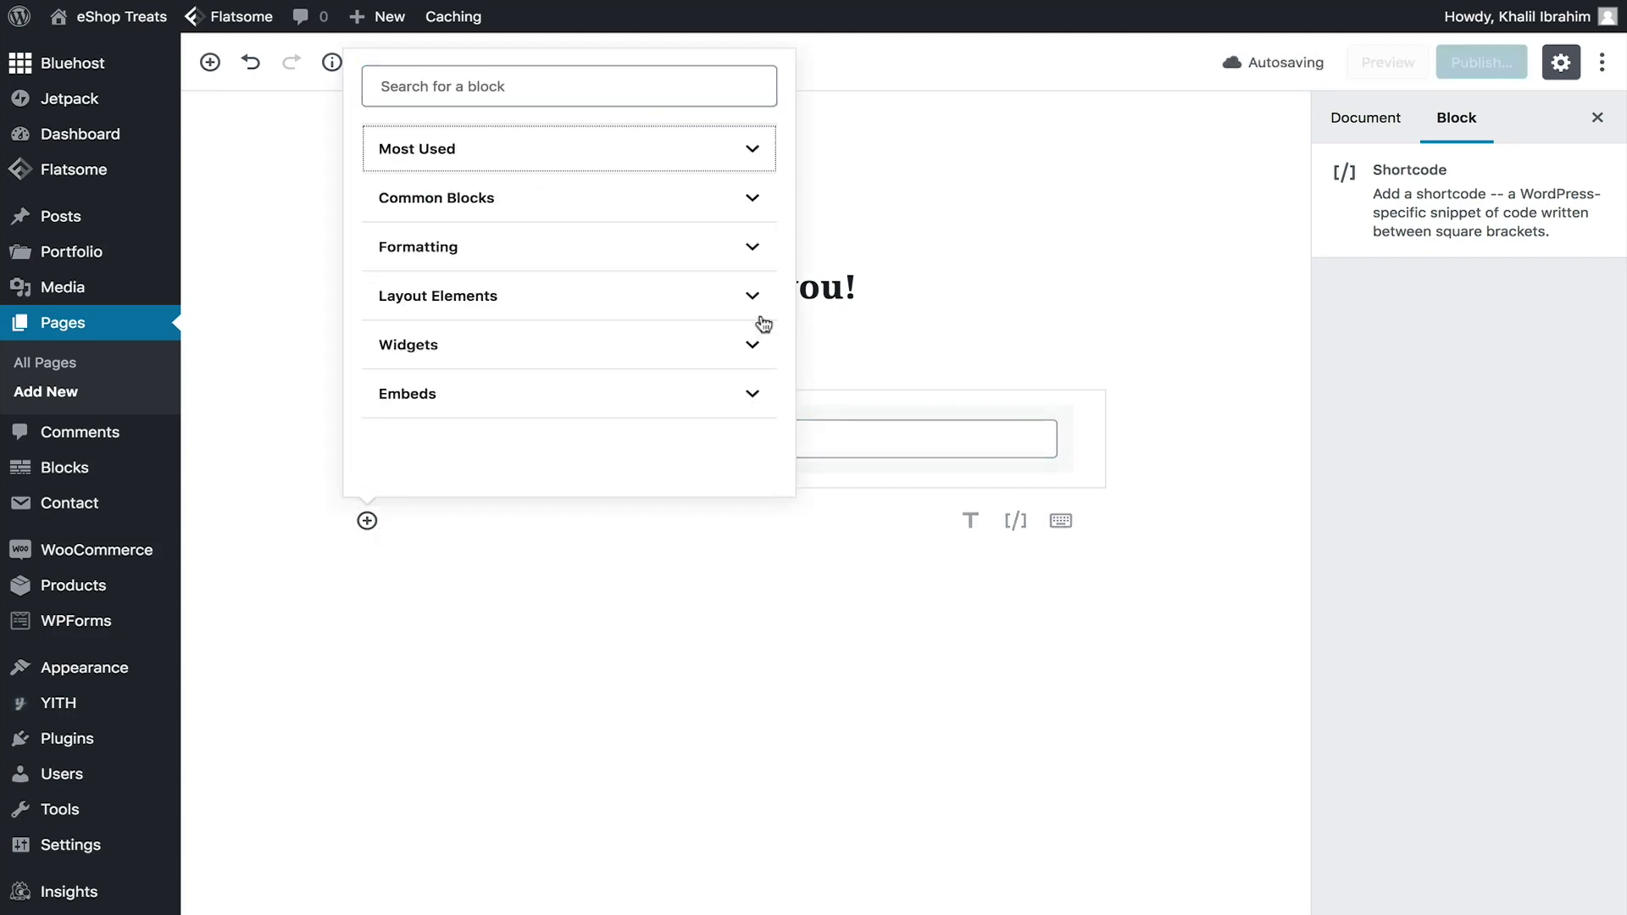
{"action": "left_click", "coordinate": [753, 395]}
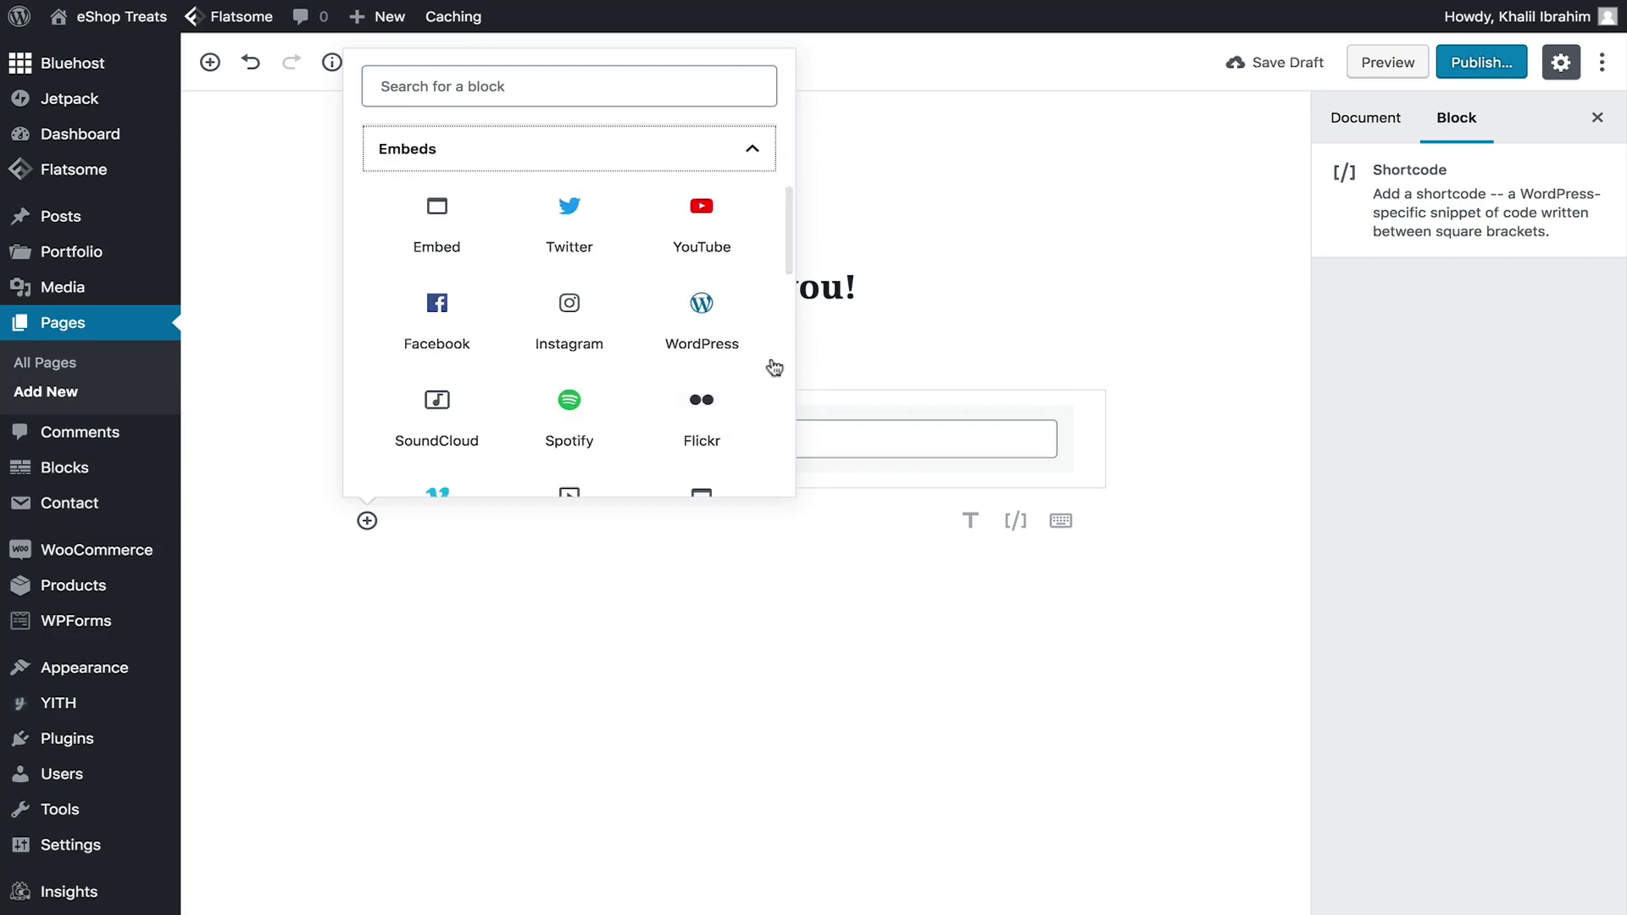
{"action": "scroll", "coordinate": [763, 358], "scroll_direction": "down", "scroll_amount": 2}
{"action": "scroll", "coordinate": [762, 360], "scroll_direction": "down", "scroll_amount": 5}
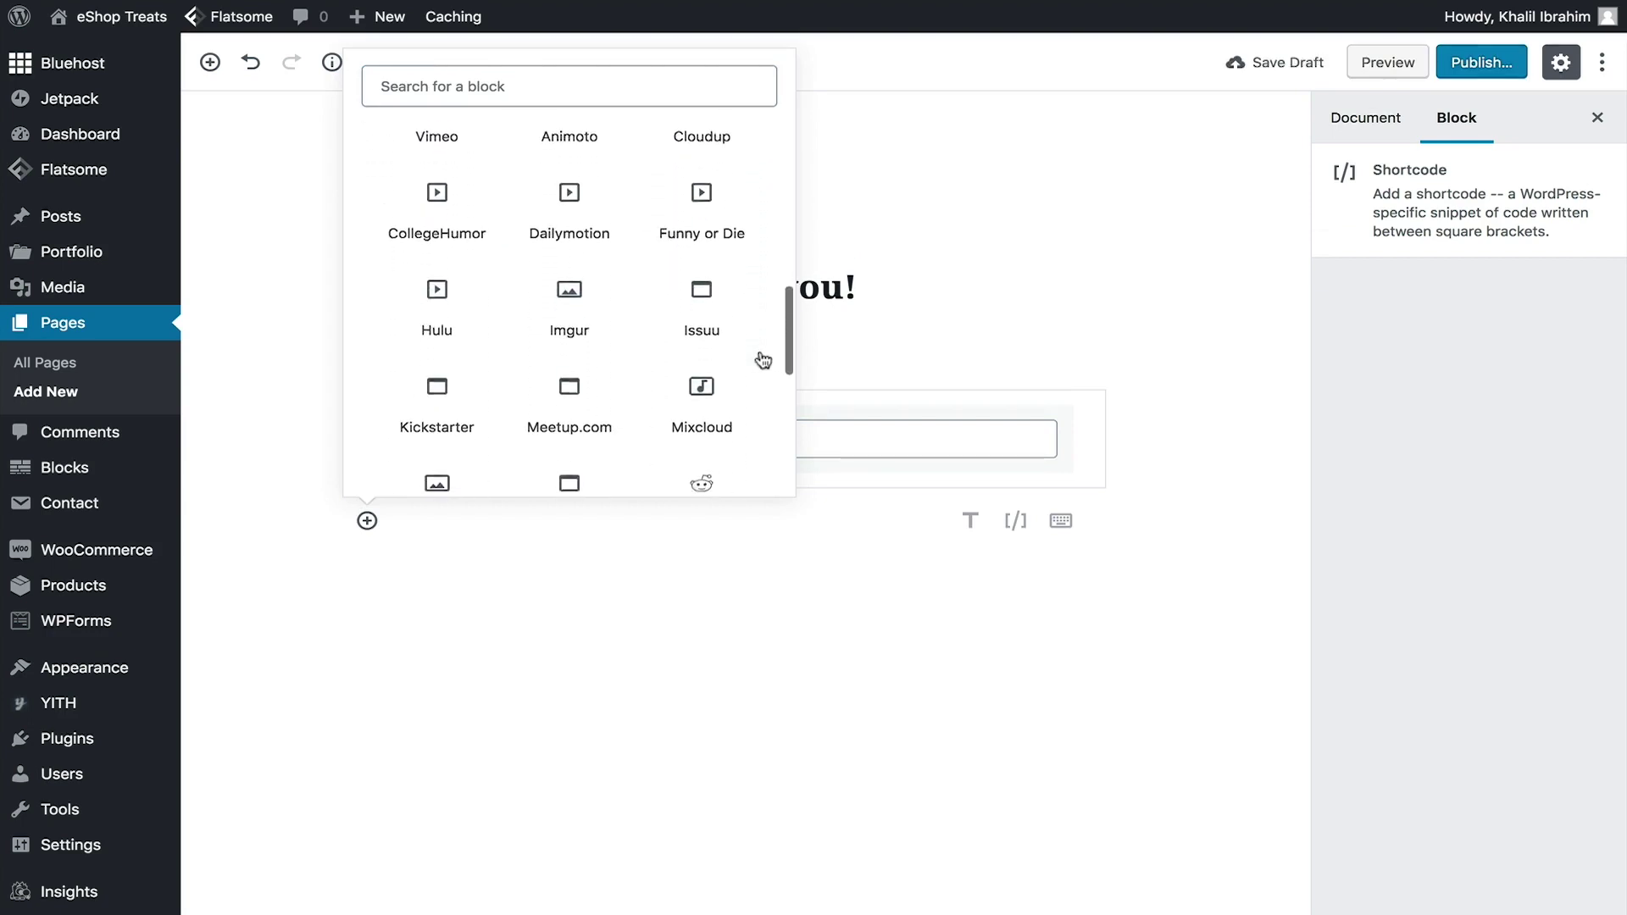
{"action": "scroll", "coordinate": [762, 360], "scroll_direction": "up", "scroll_amount": 3}
{"action": "scroll", "coordinate": [763, 360], "scroll_direction": "up", "scroll_amount": 4}
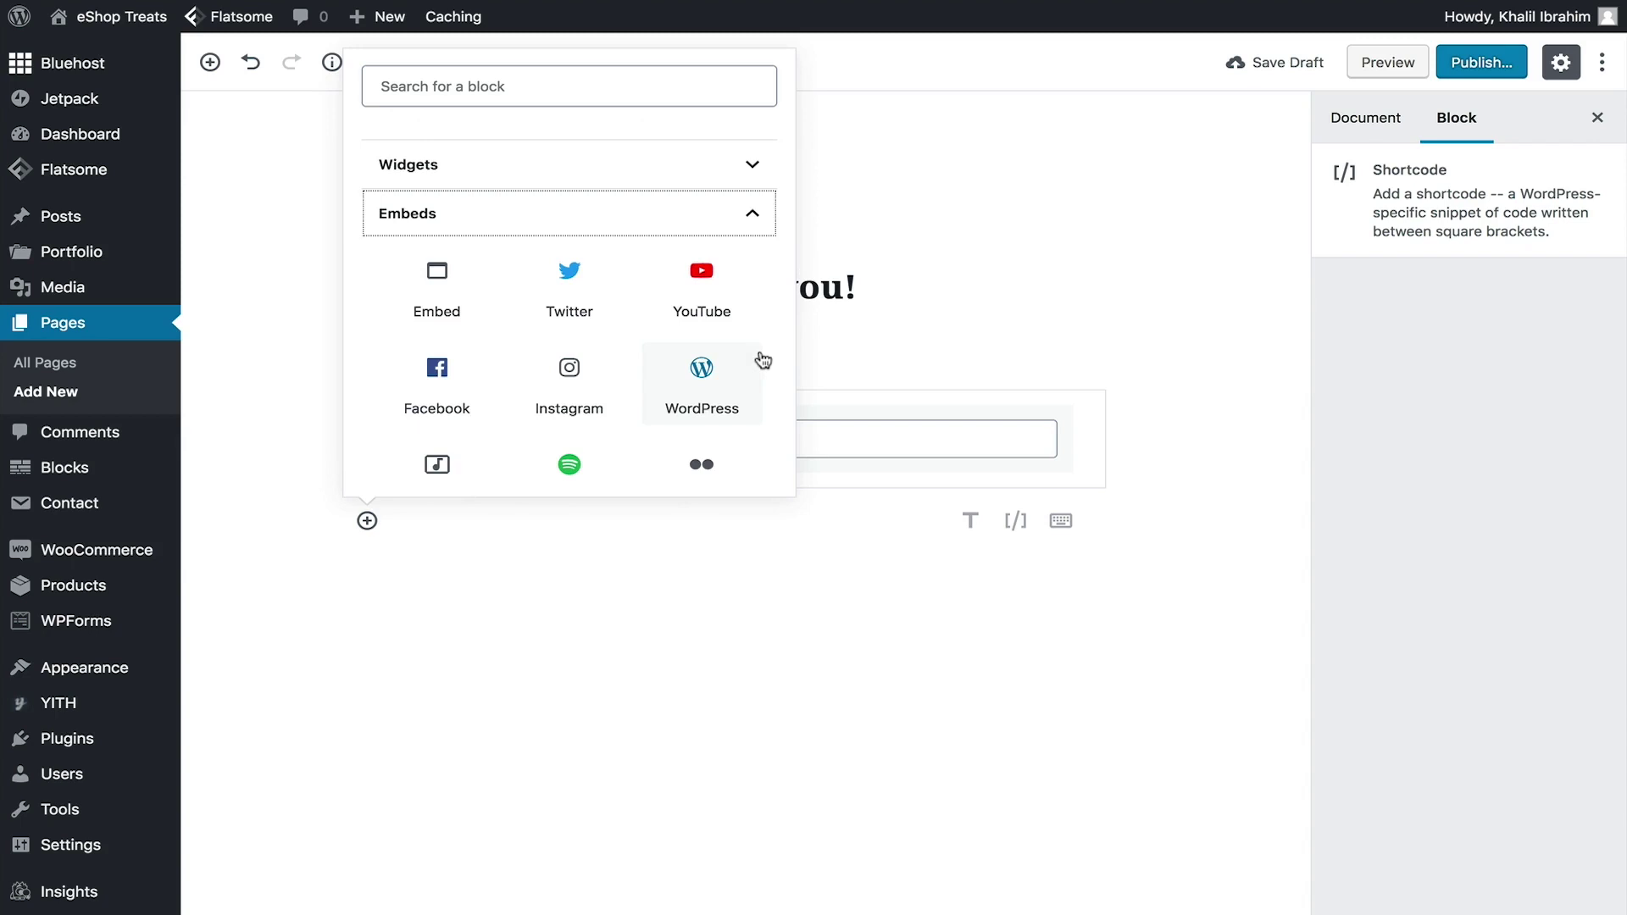
{"action": "left_click", "coordinate": [752, 216]}
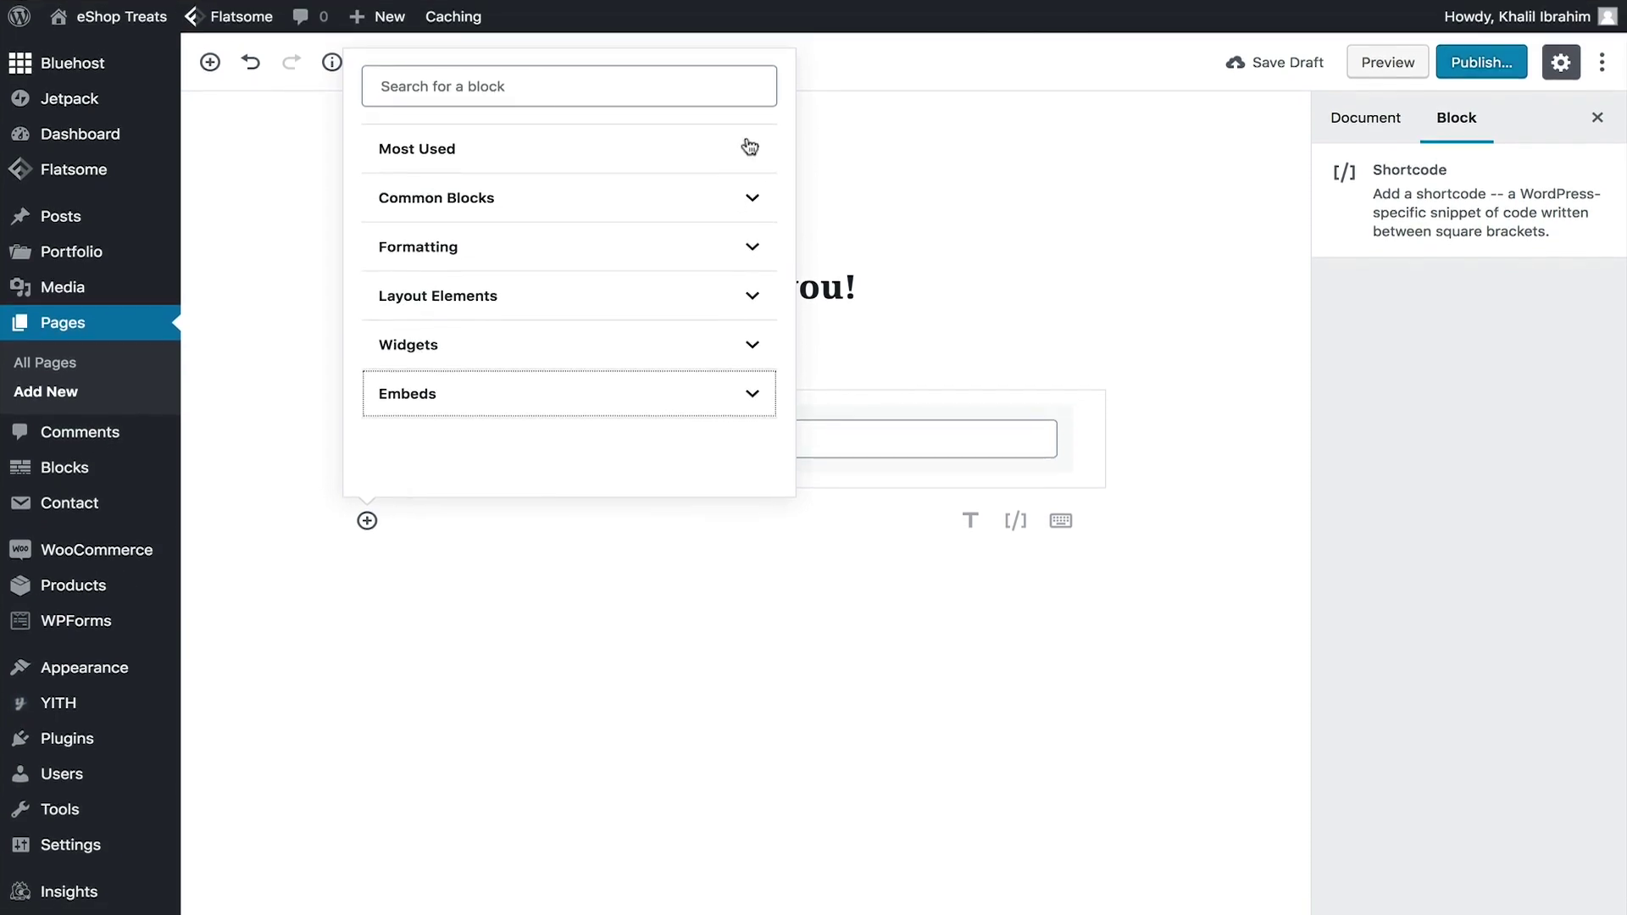
{"action": "left_click", "coordinate": [752, 149]}
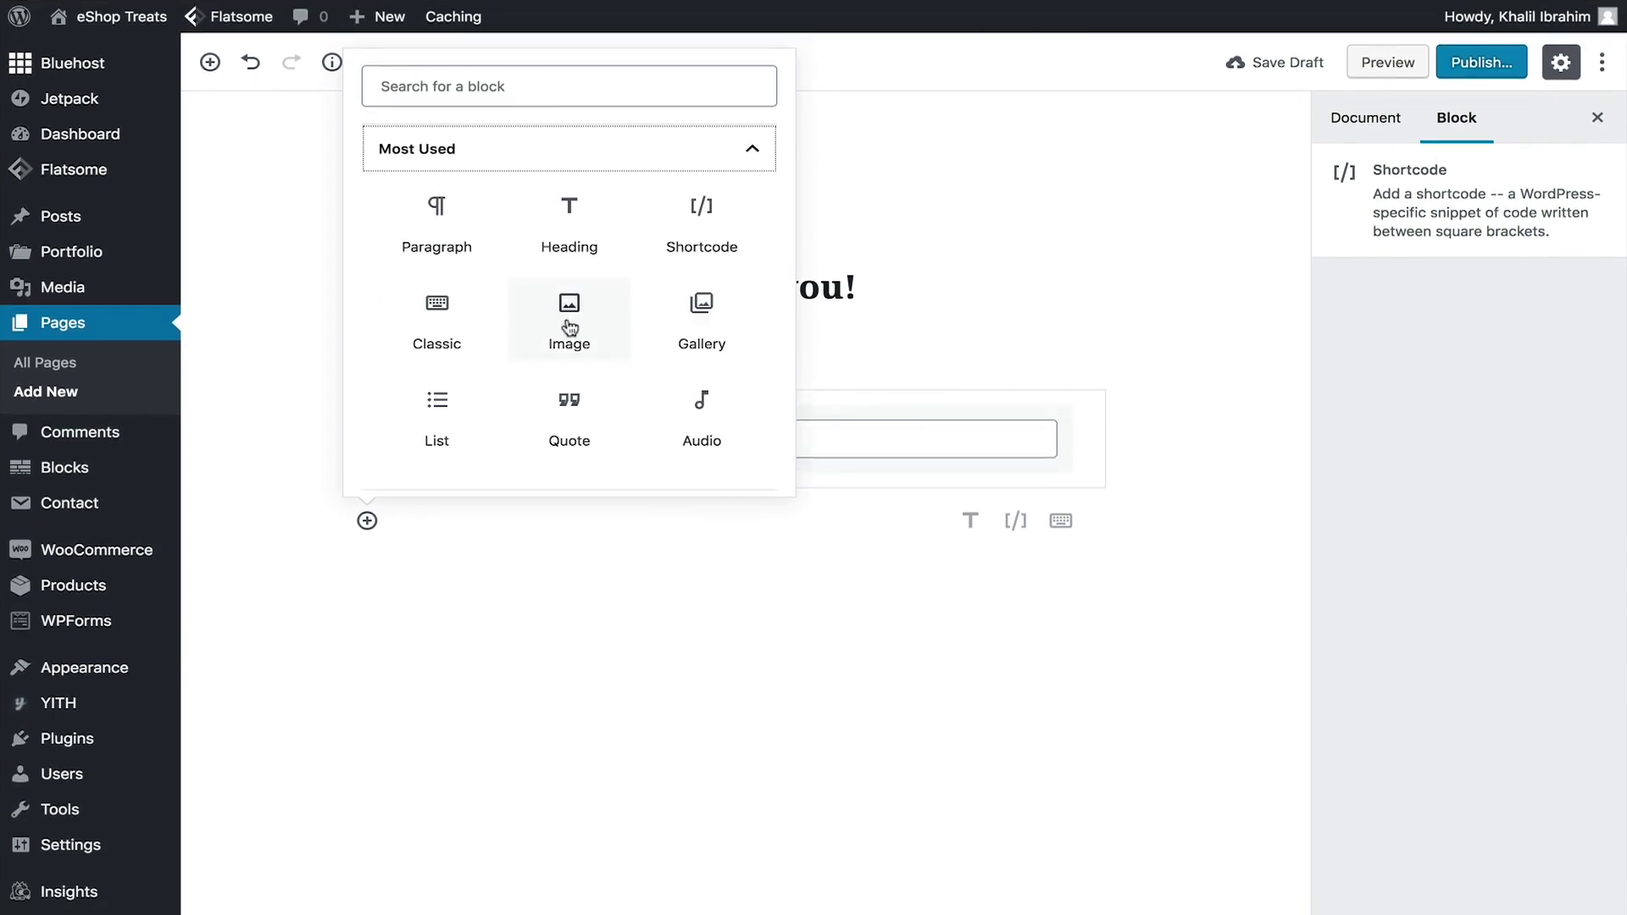
{"action": "left_click", "coordinate": [724, 320]}
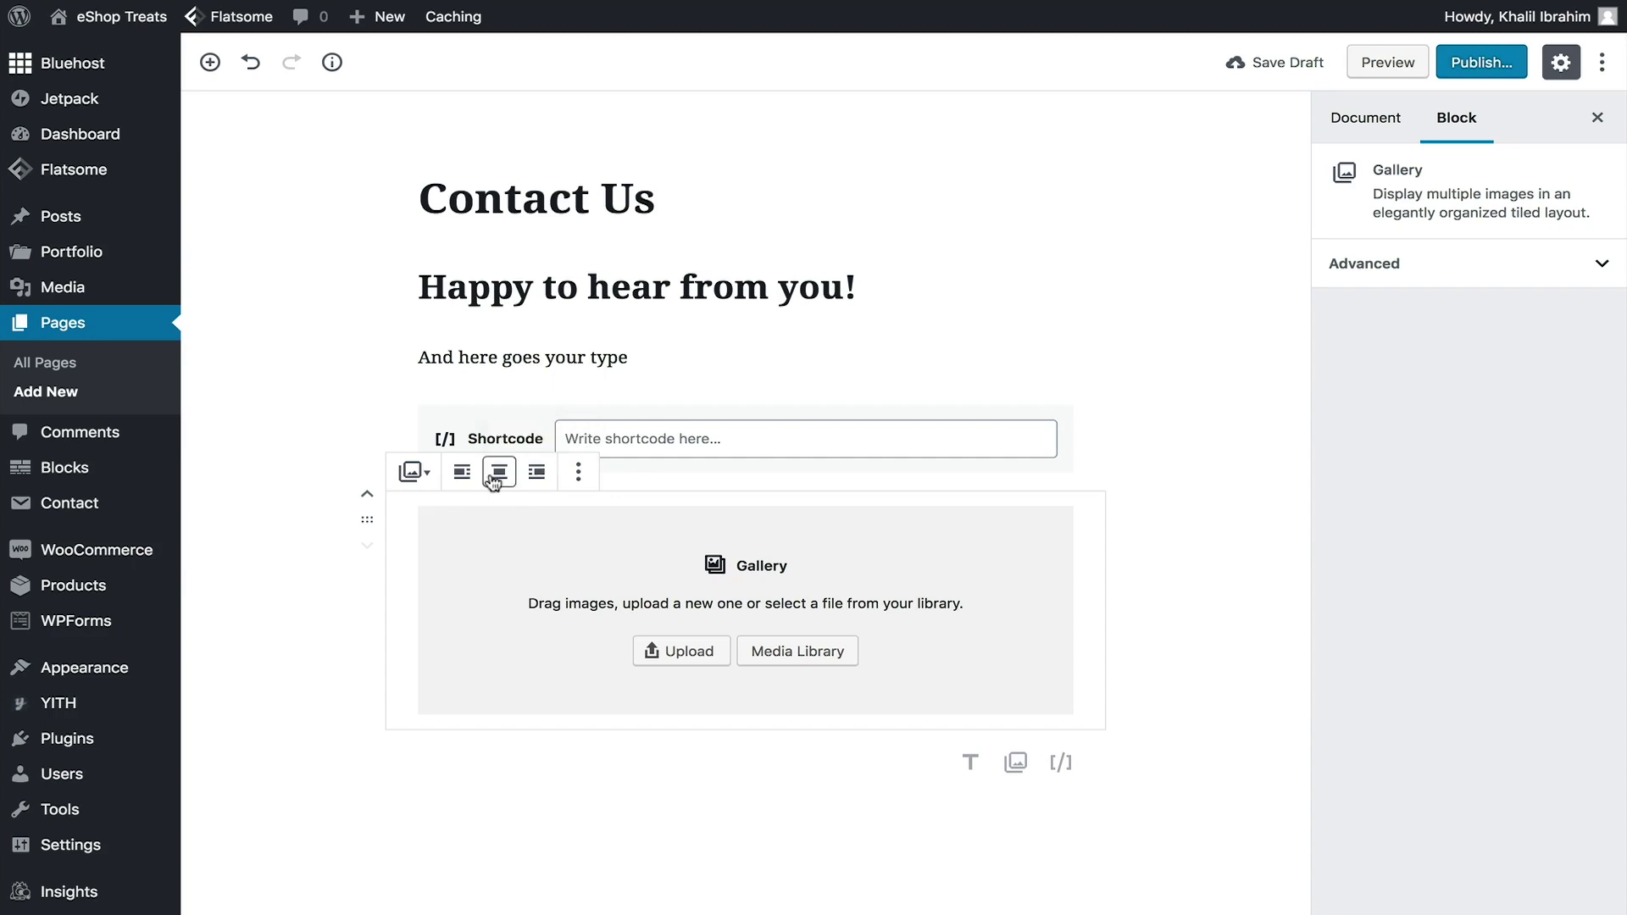
Remove the Gallery block and the empty Shortcode block from the Contact Us page
{"action": "left_click", "coordinate": [1170, 566]}
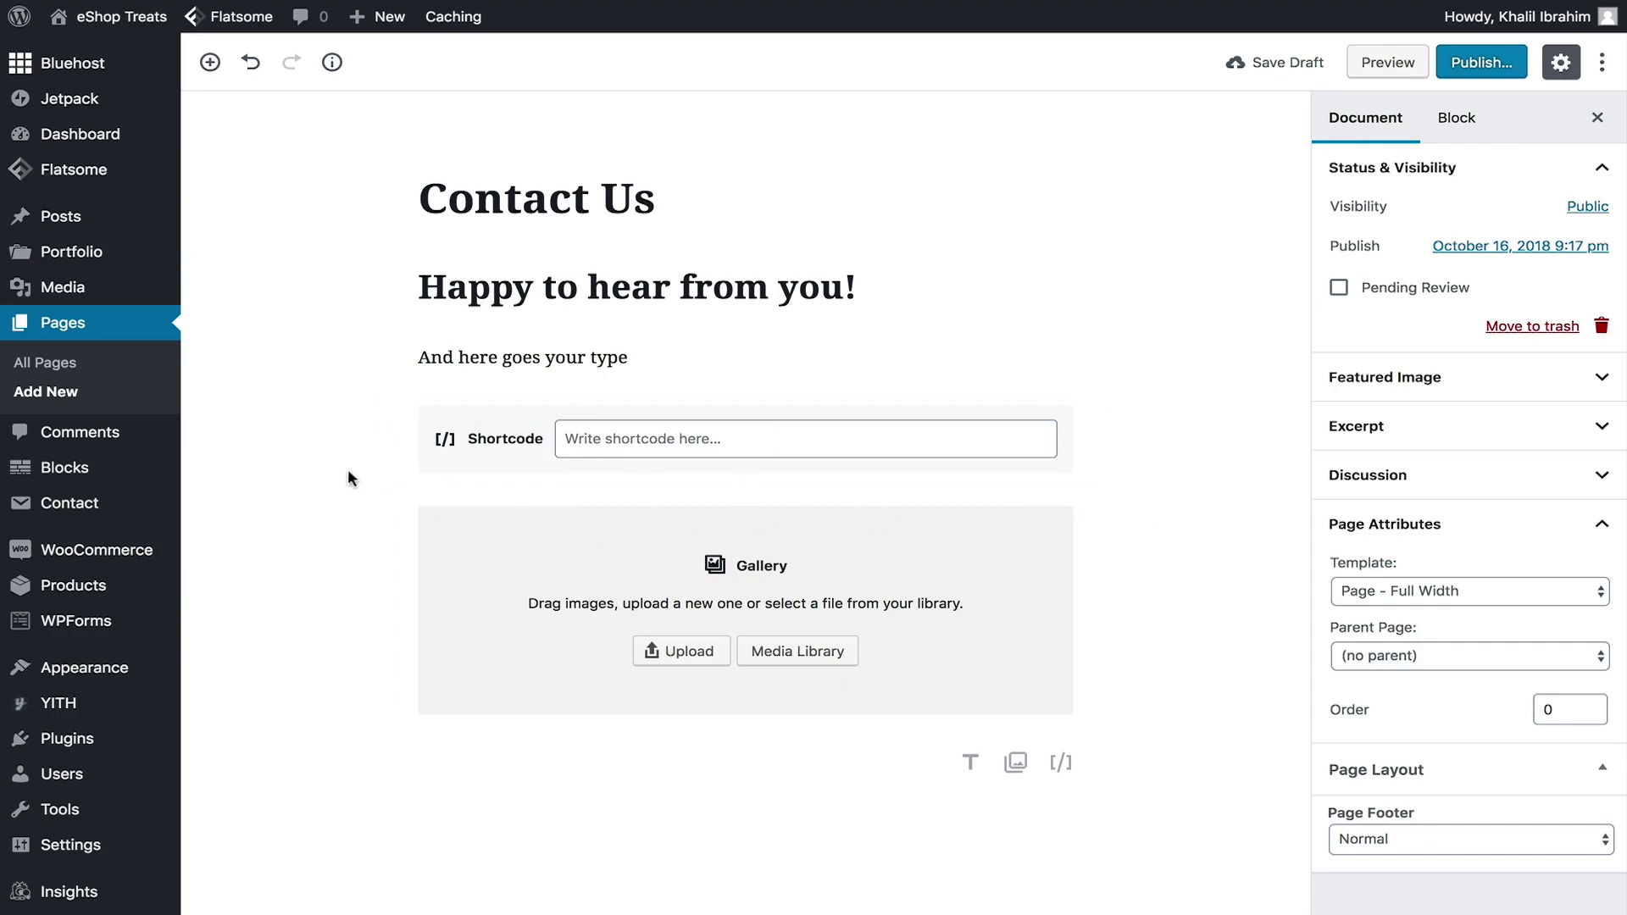
{"action": "left_click", "coordinate": [1080, 525]}
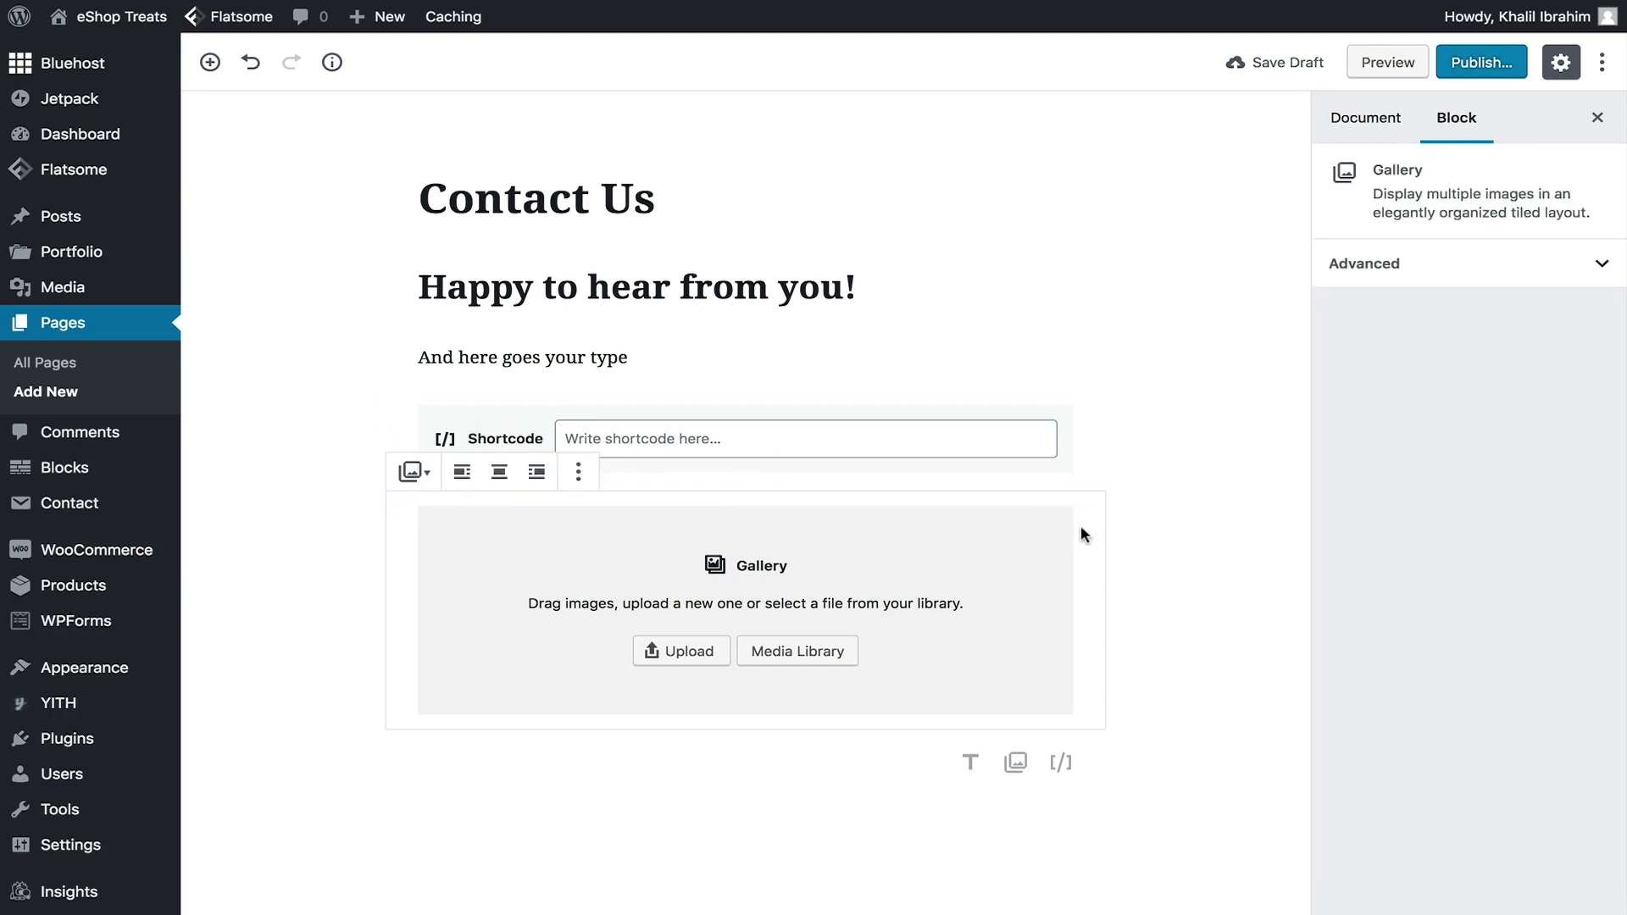
{"action": "left_click", "coordinate": [575, 473]}
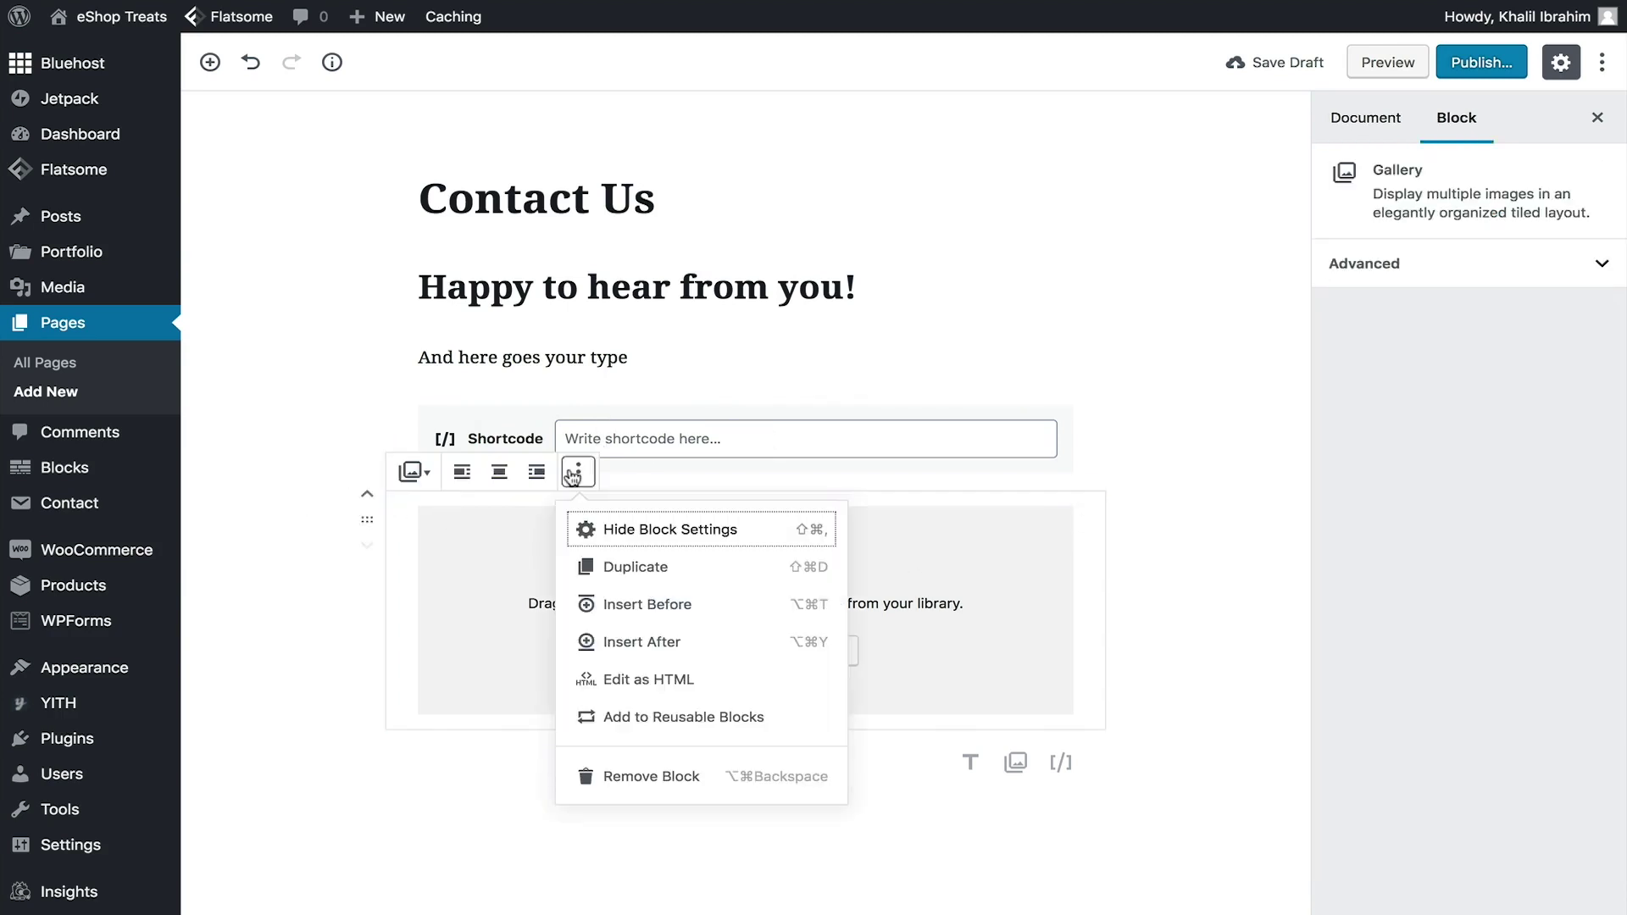
{"action": "left_click", "coordinate": [587, 776]}
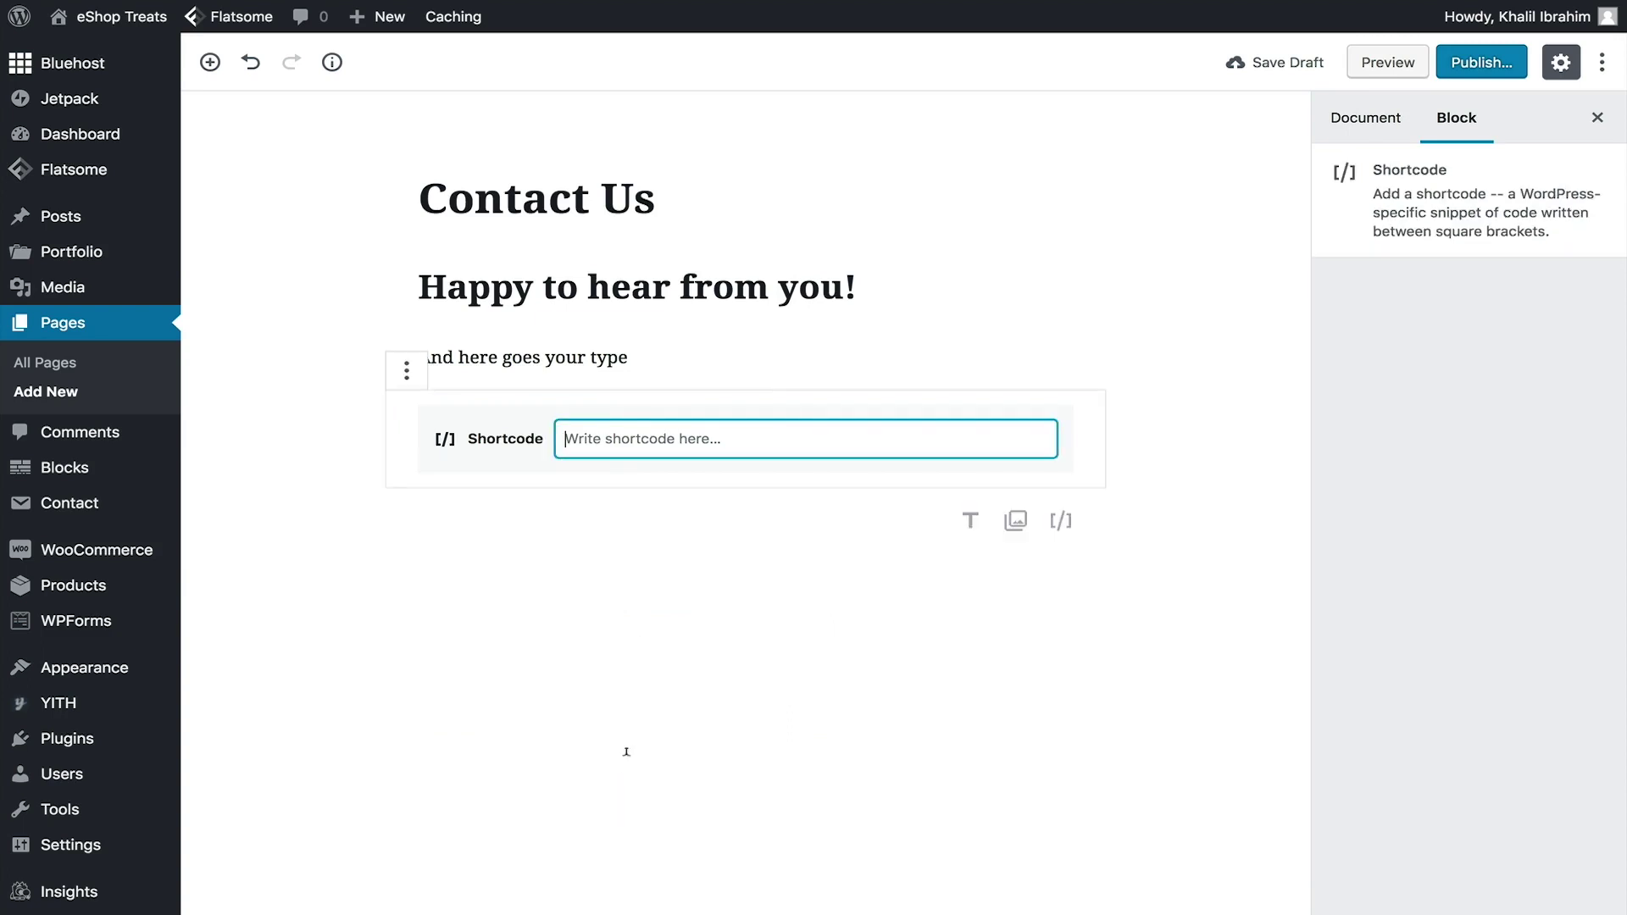
{"action": "left_click", "coordinate": [407, 371]}
{"action": "left_click", "coordinate": [526, 632]}
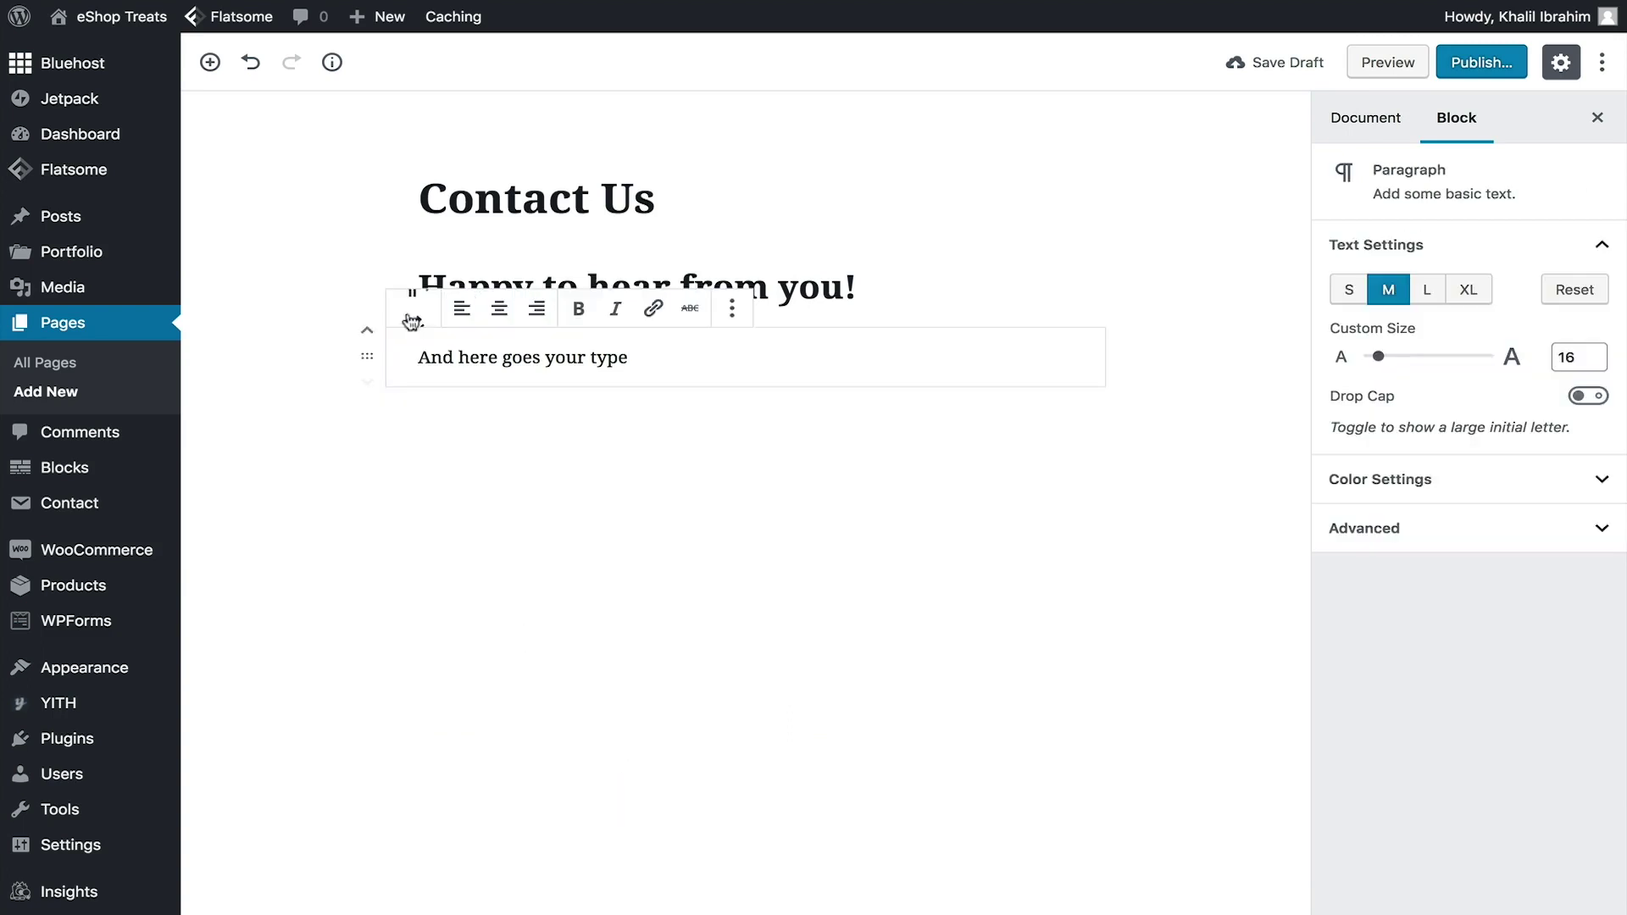
Remove the remaining paragraph and heading blocks, leaving only the title, and publish the Contact Us page
{"action": "left_click", "coordinate": [726, 310]}
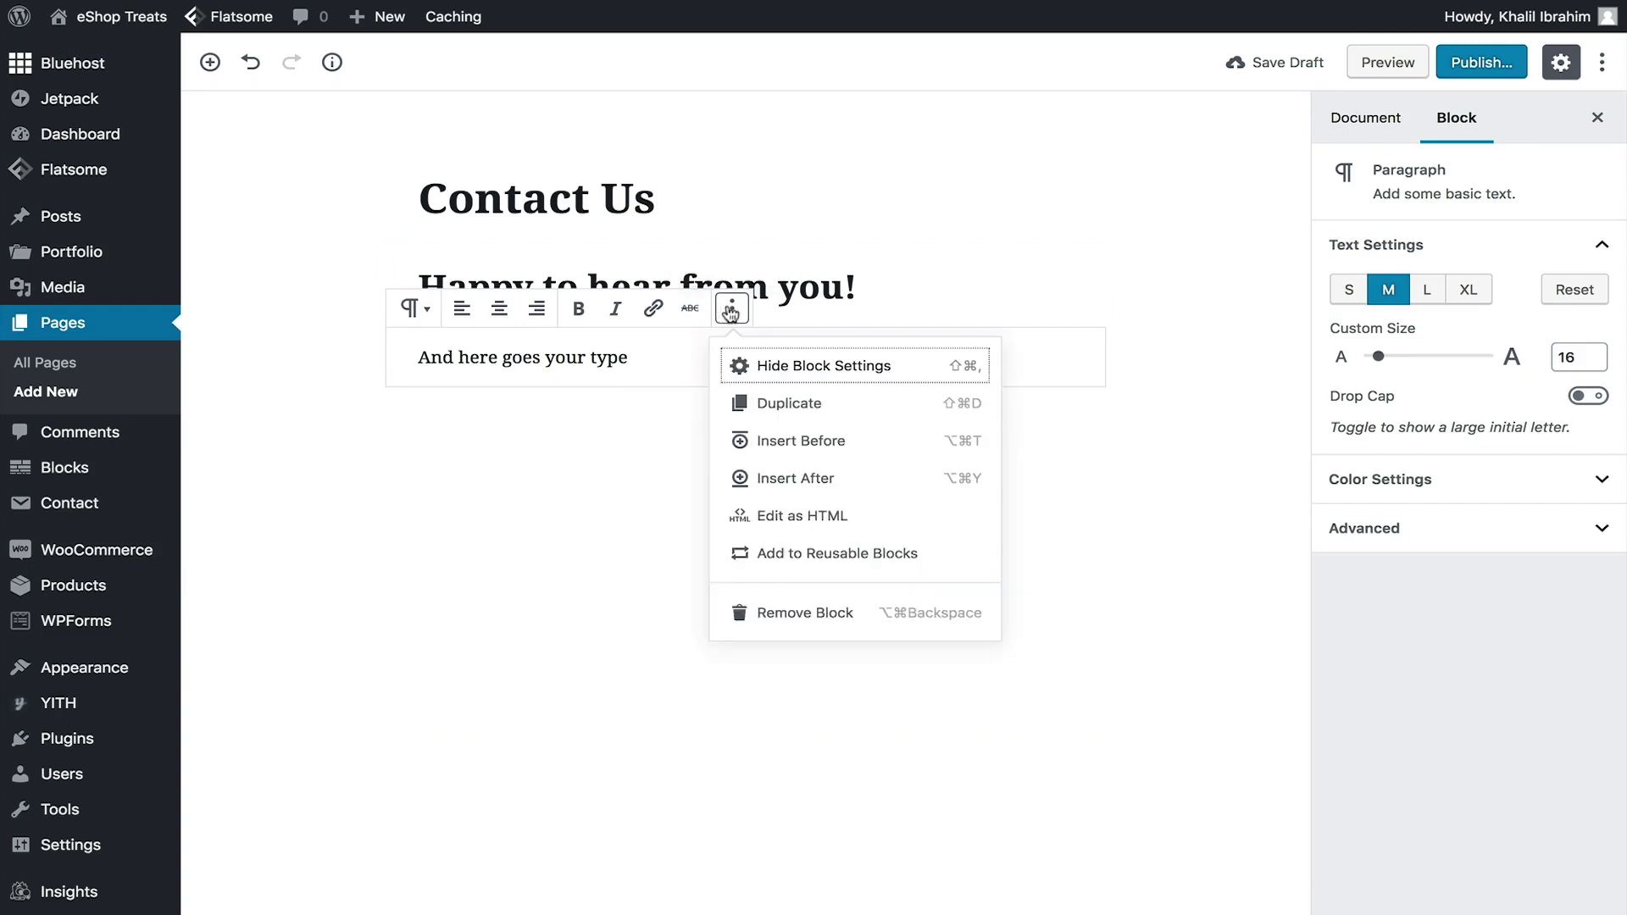
{"action": "left_click", "coordinate": [830, 613]}
{"action": "left_click", "coordinate": [733, 231]}
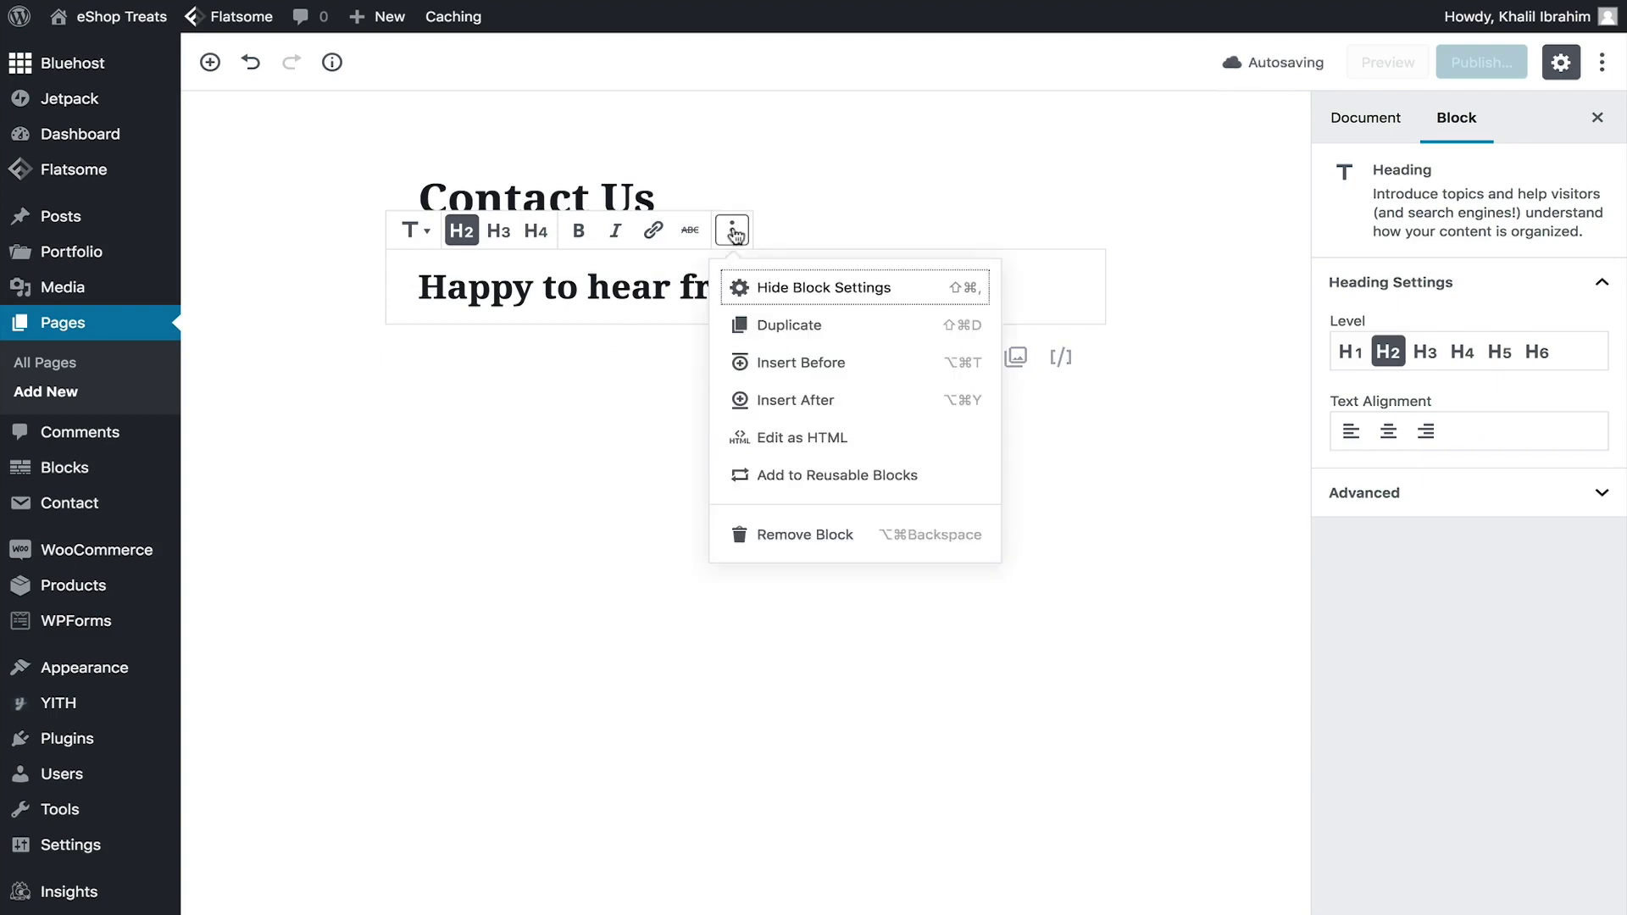
{"action": "left_click", "coordinate": [798, 534]}
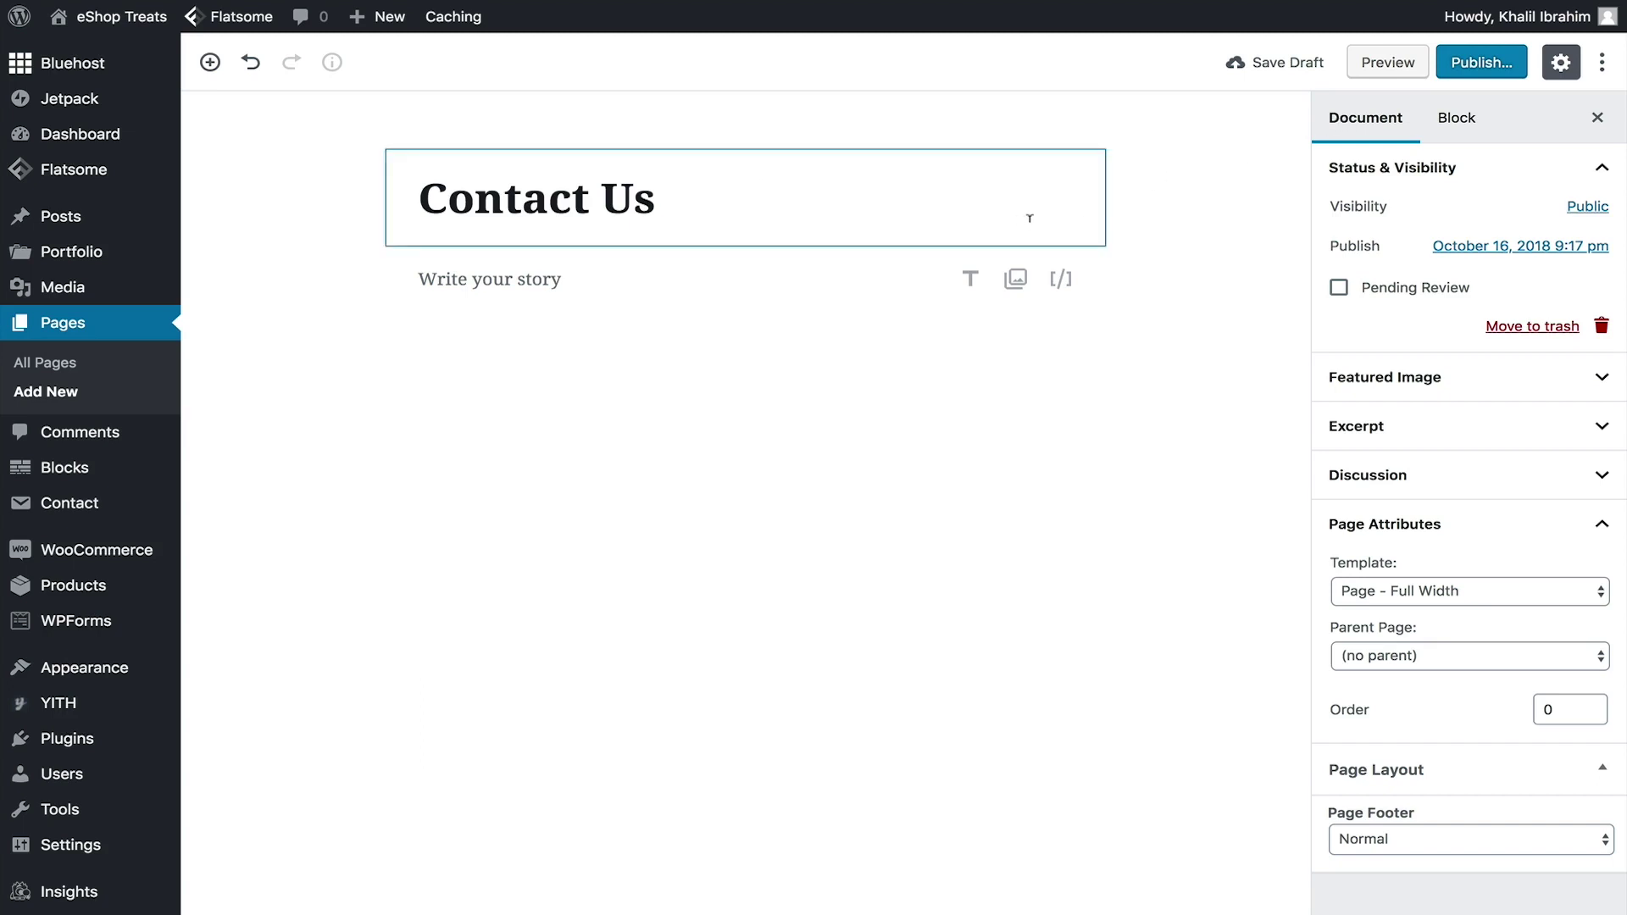
{"action": "left_click", "coordinate": [1493, 77]}
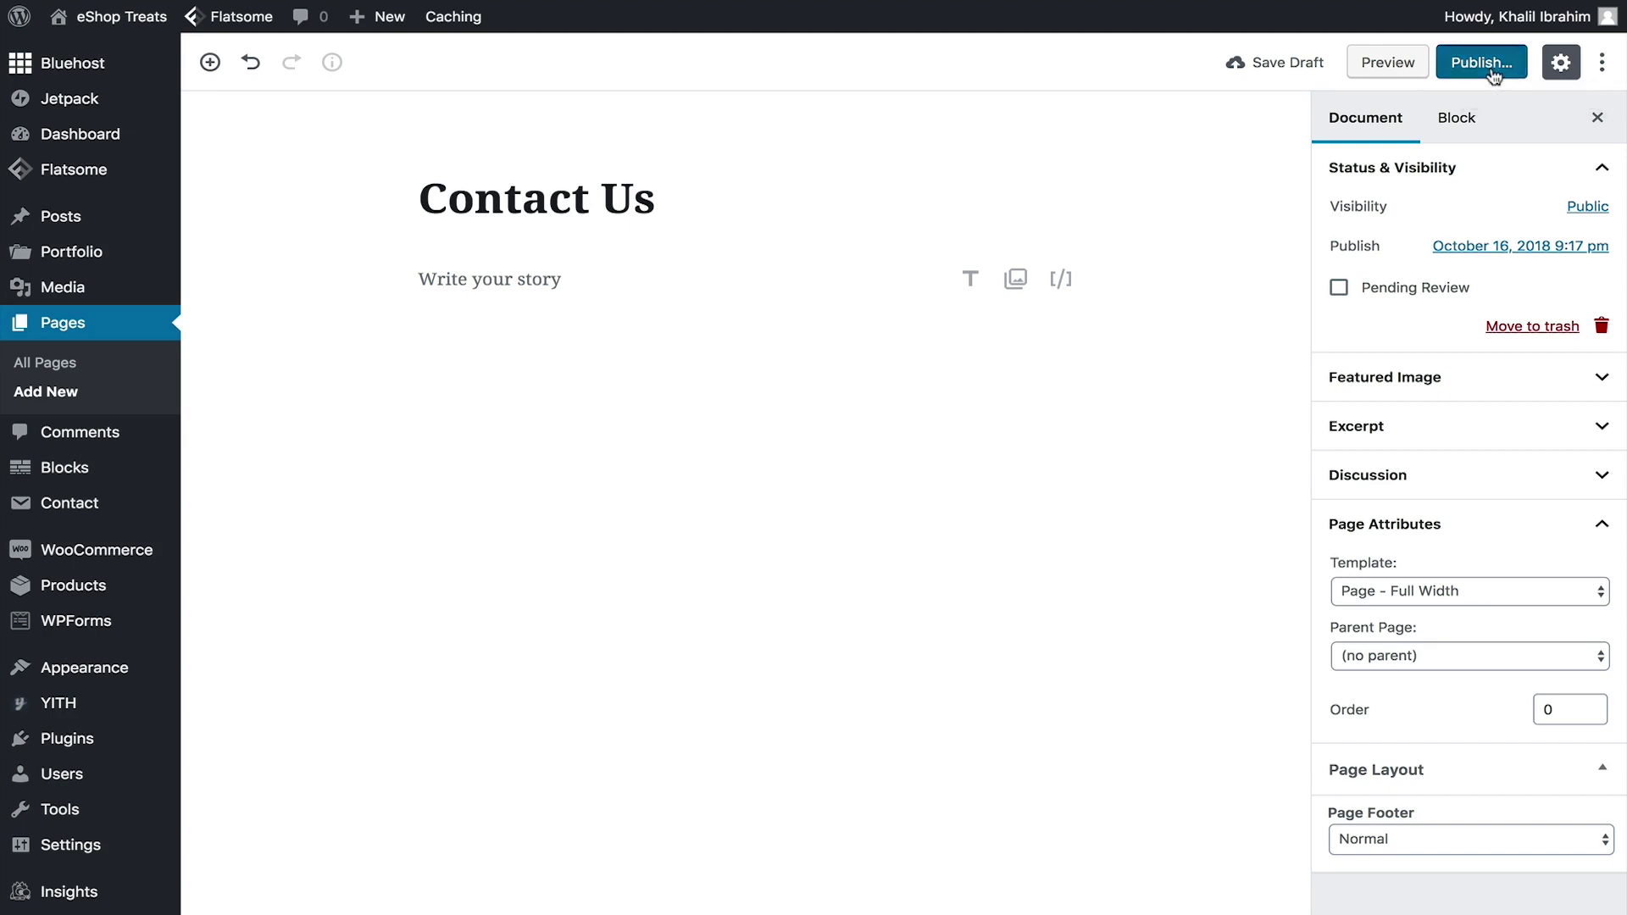
{"action": "left_click", "coordinate": [1507, 74]}
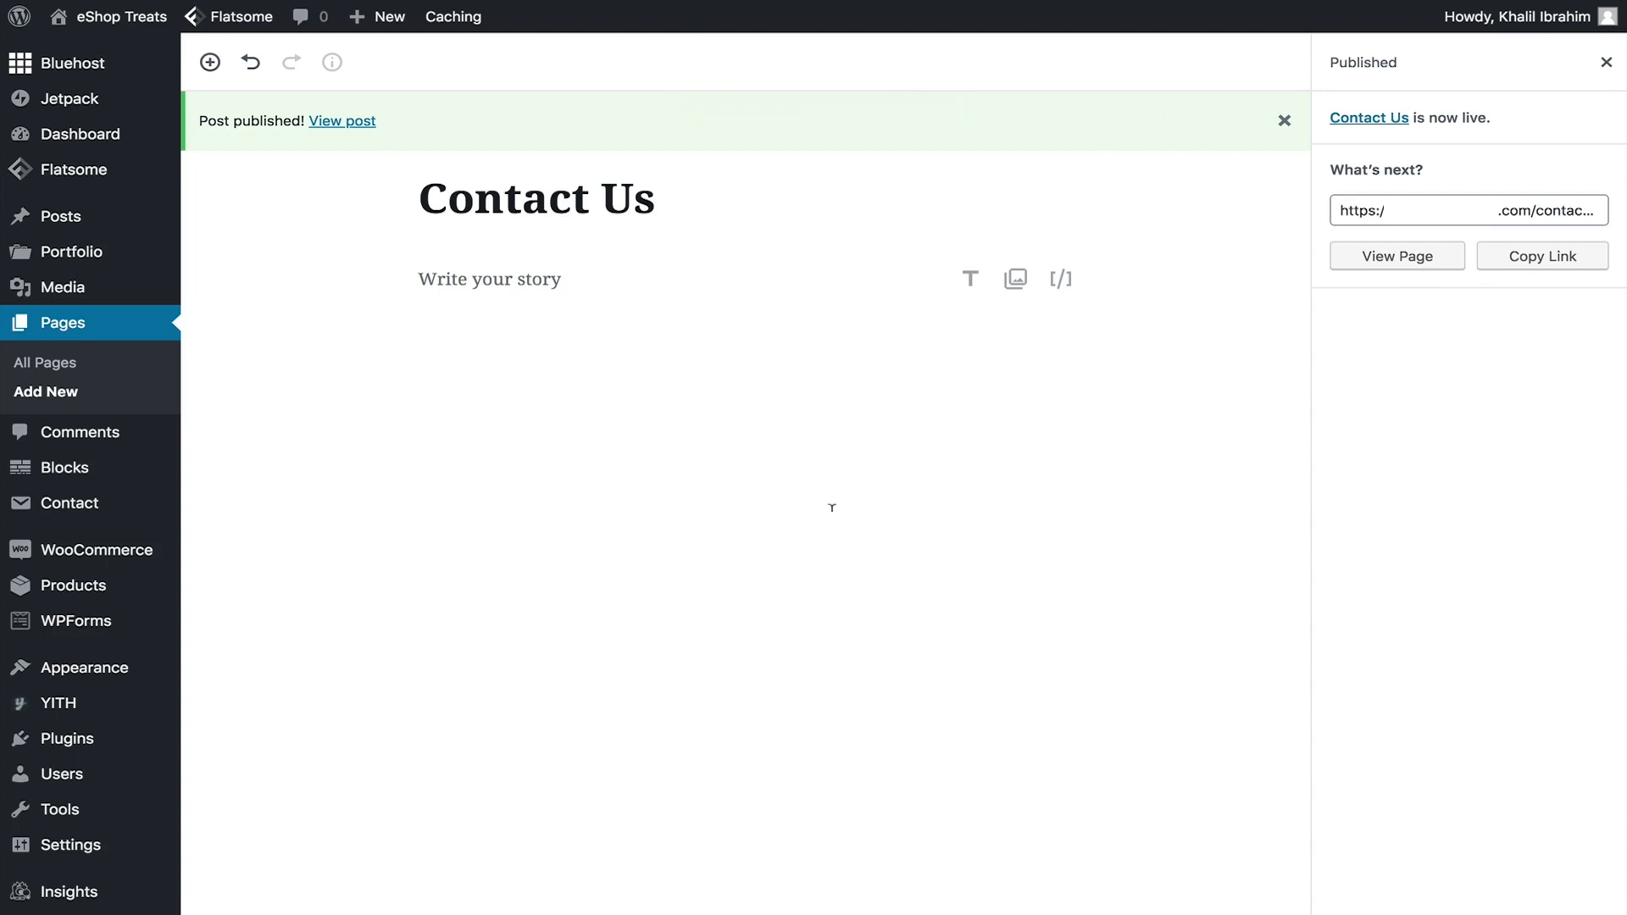
Create a new page titled "About Us" and publish it
{"action": "mouse_move", "coordinate": [382, 22]}
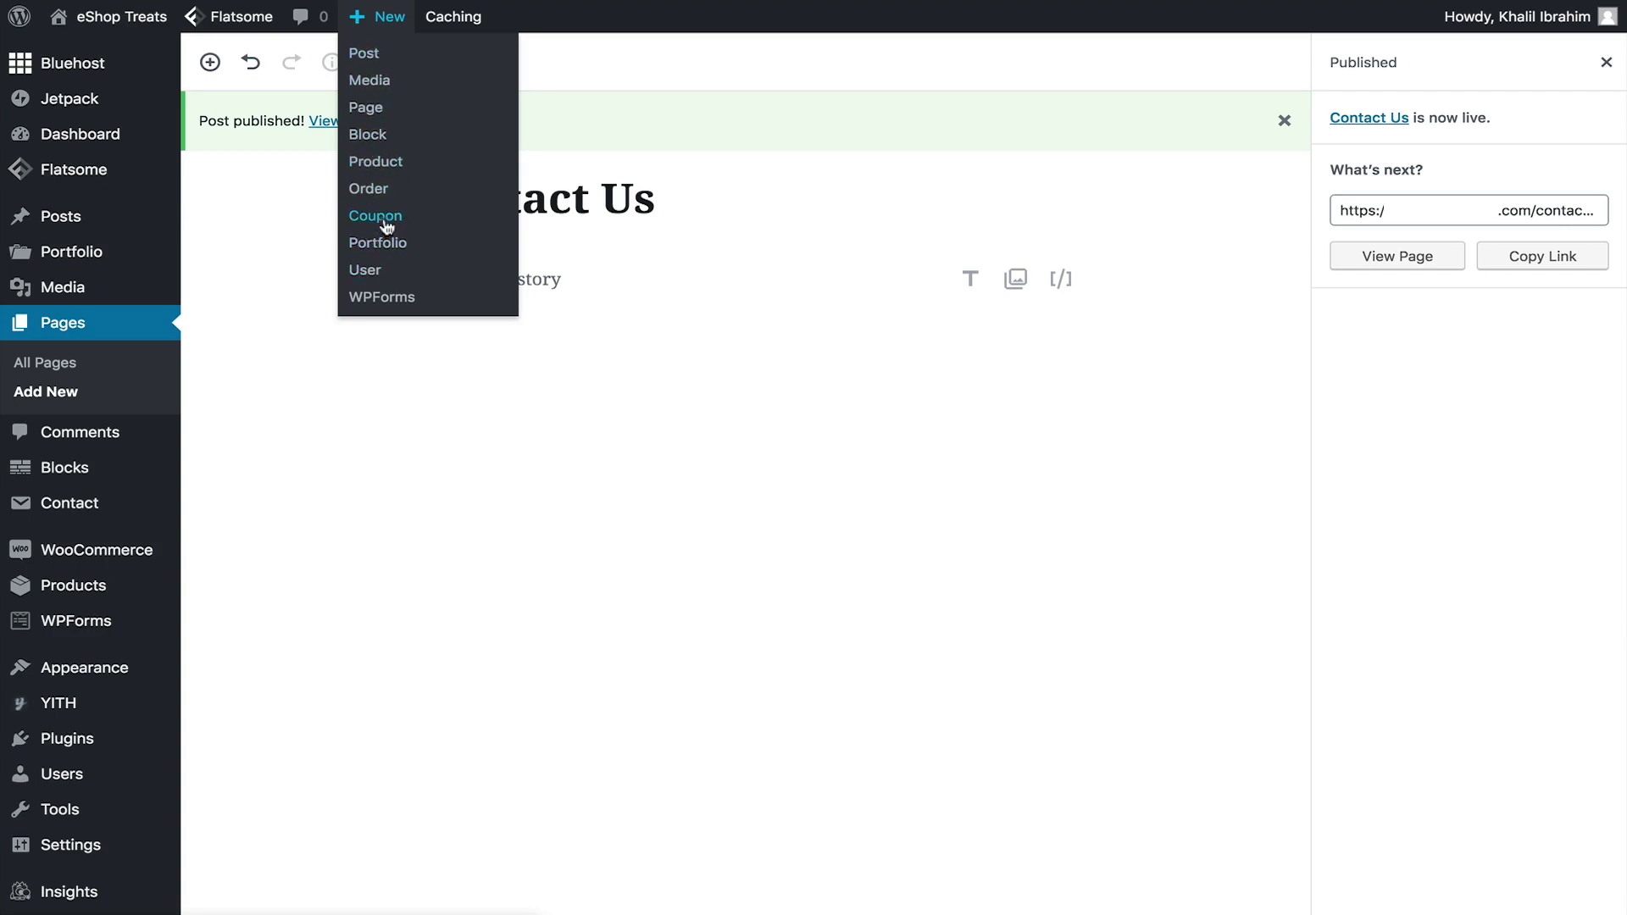
{"action": "left_click", "coordinate": [377, 112]}
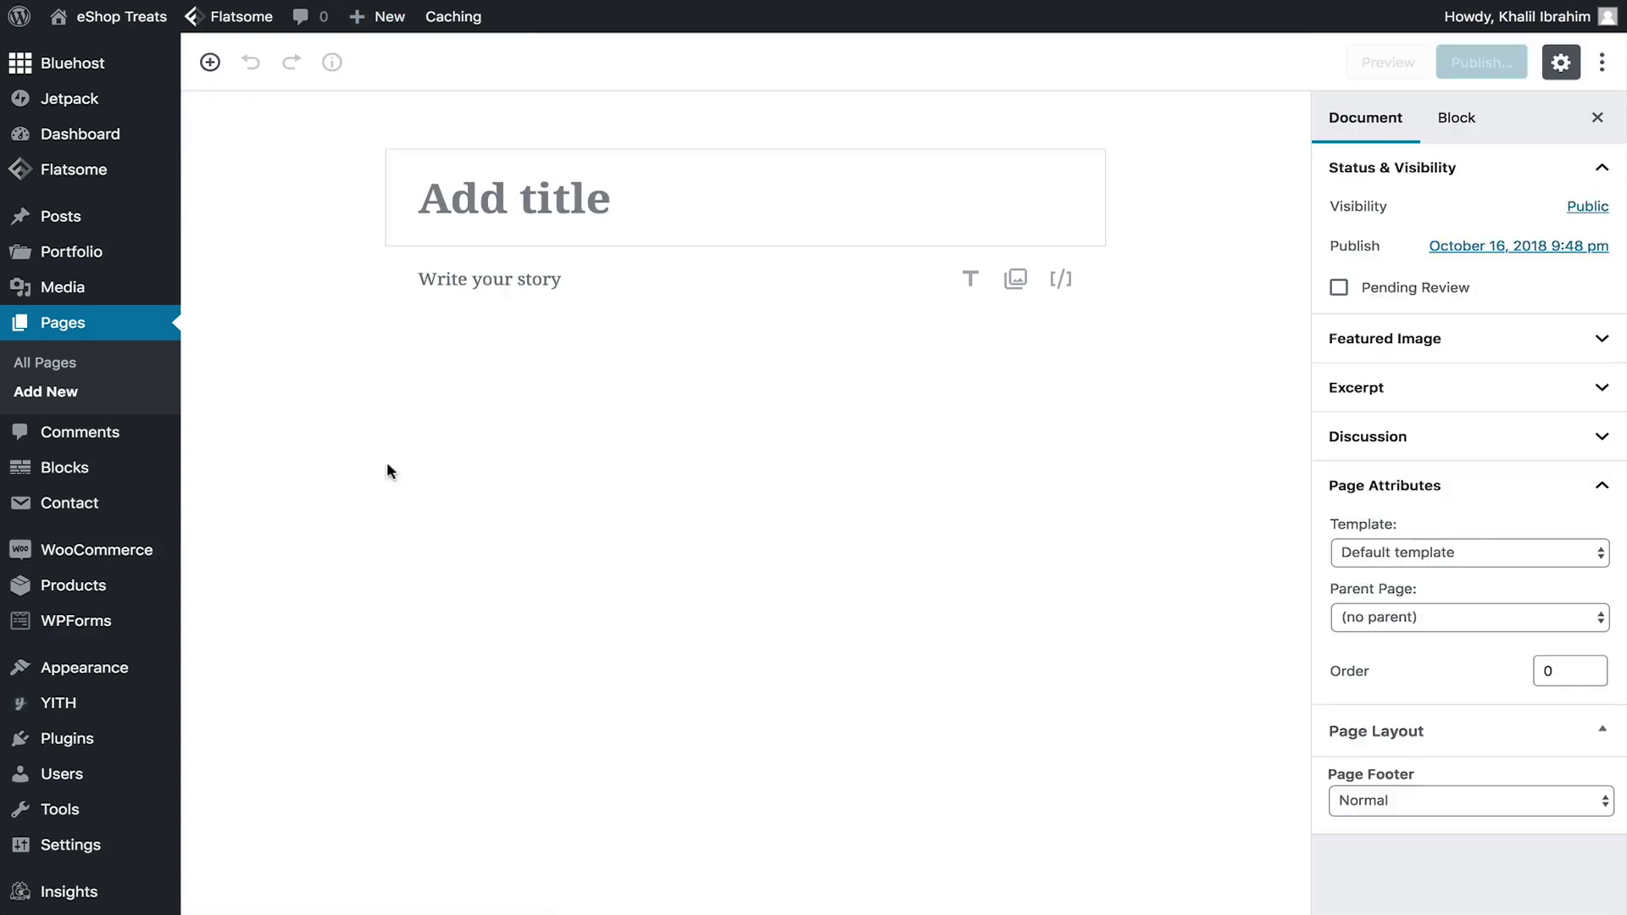
{"action": "type", "text": "About Us"}
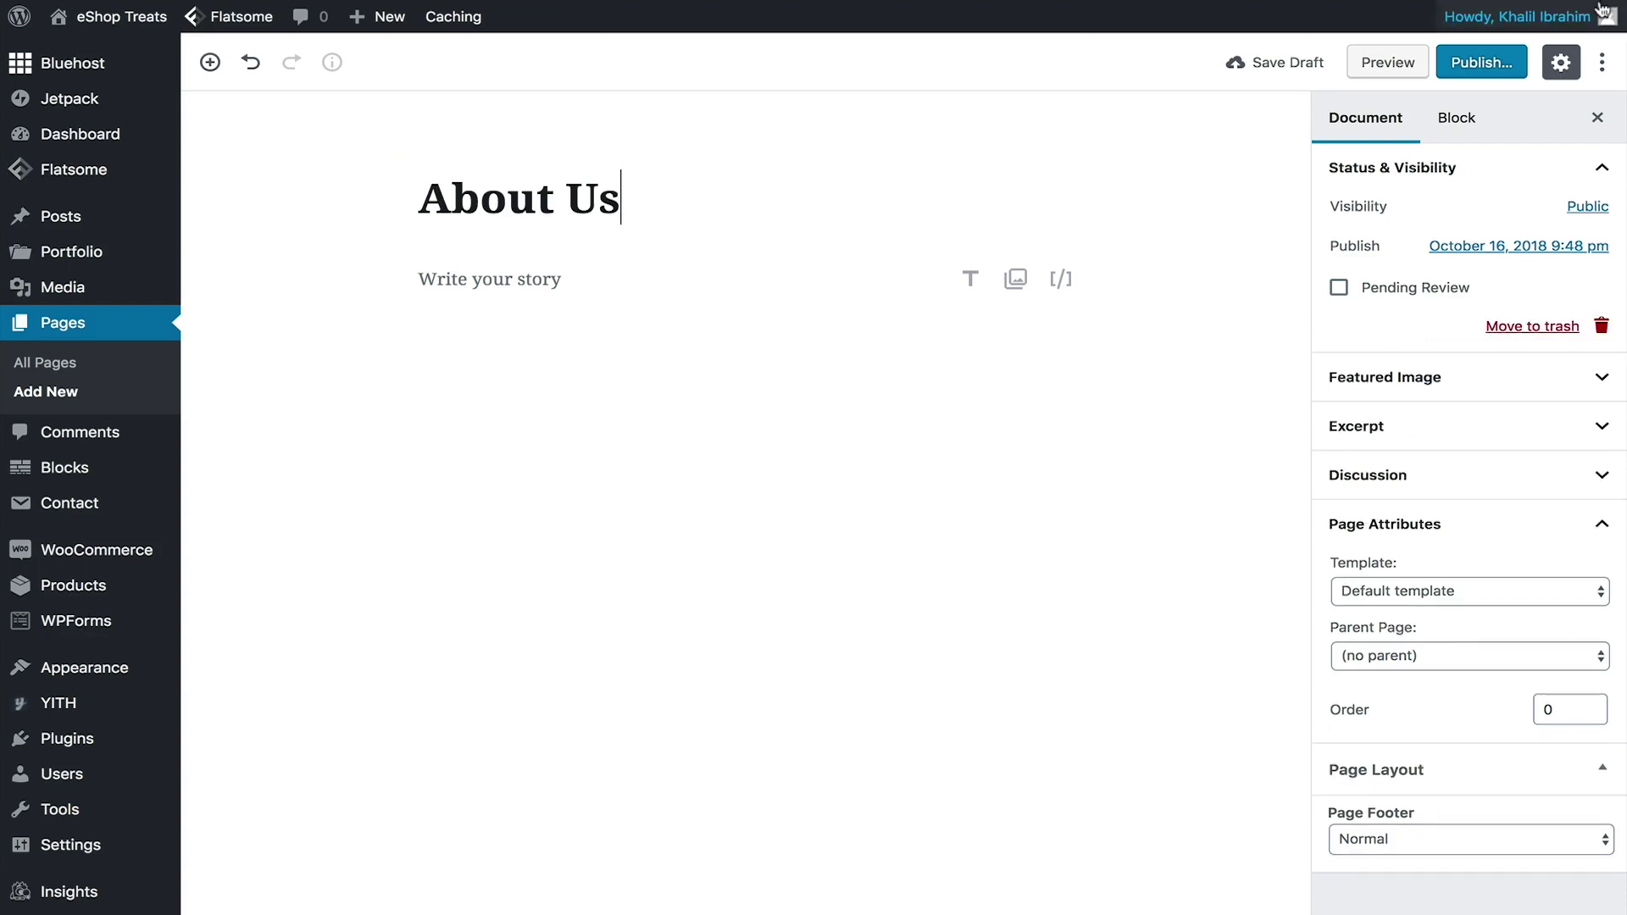
{"action": "left_click", "coordinate": [1485, 67]}
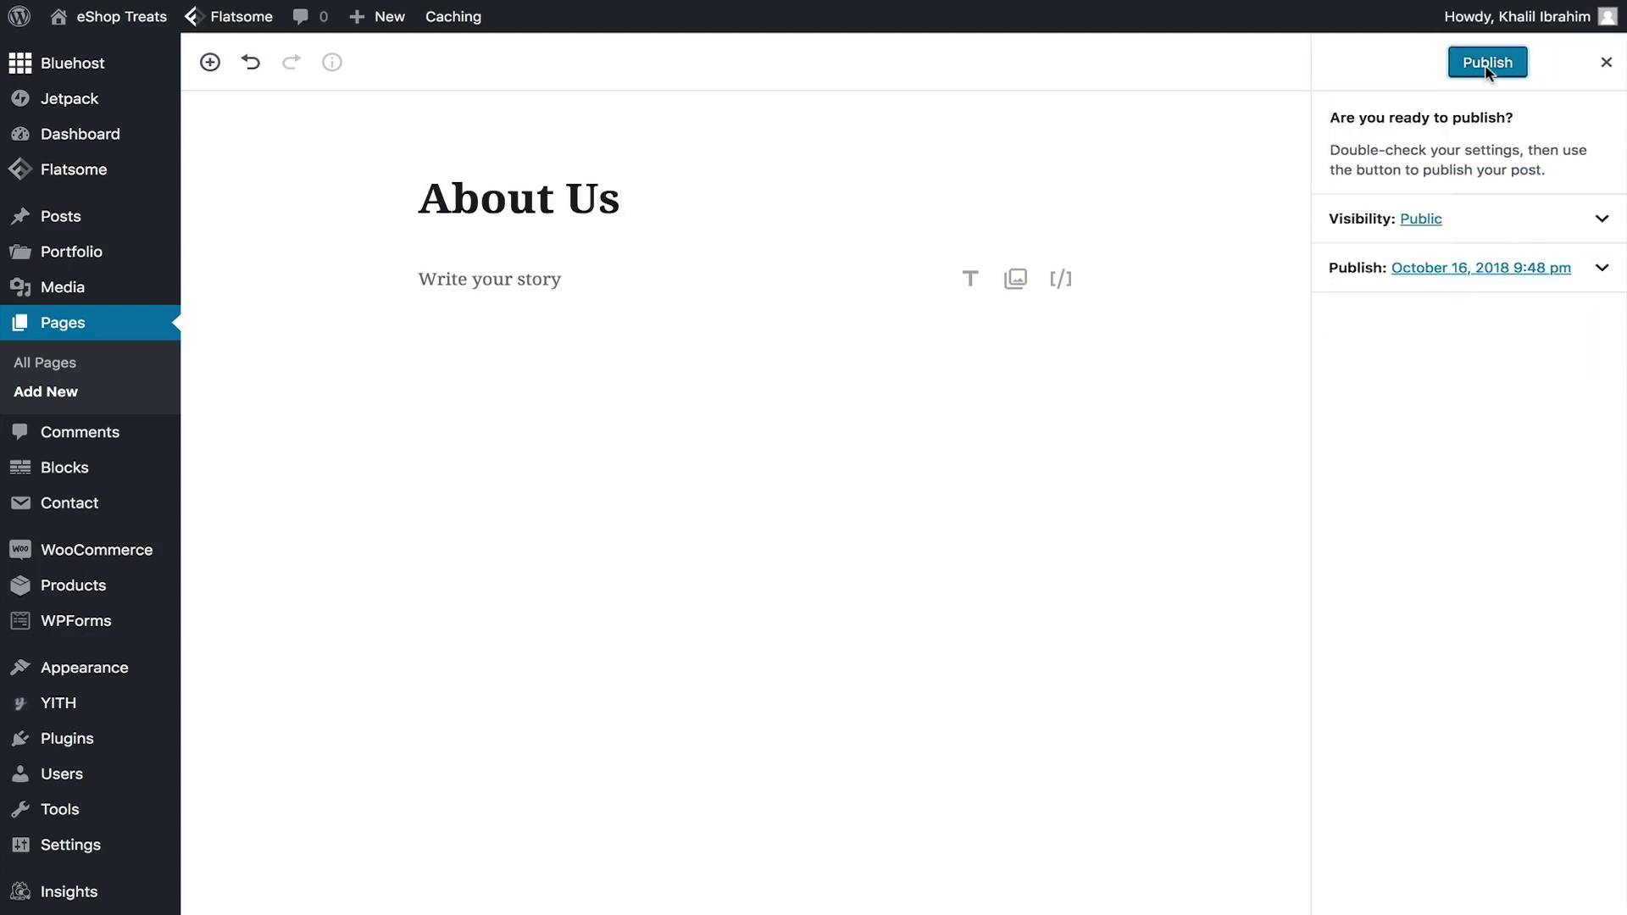
{"action": "left_click", "coordinate": [1485, 66]}
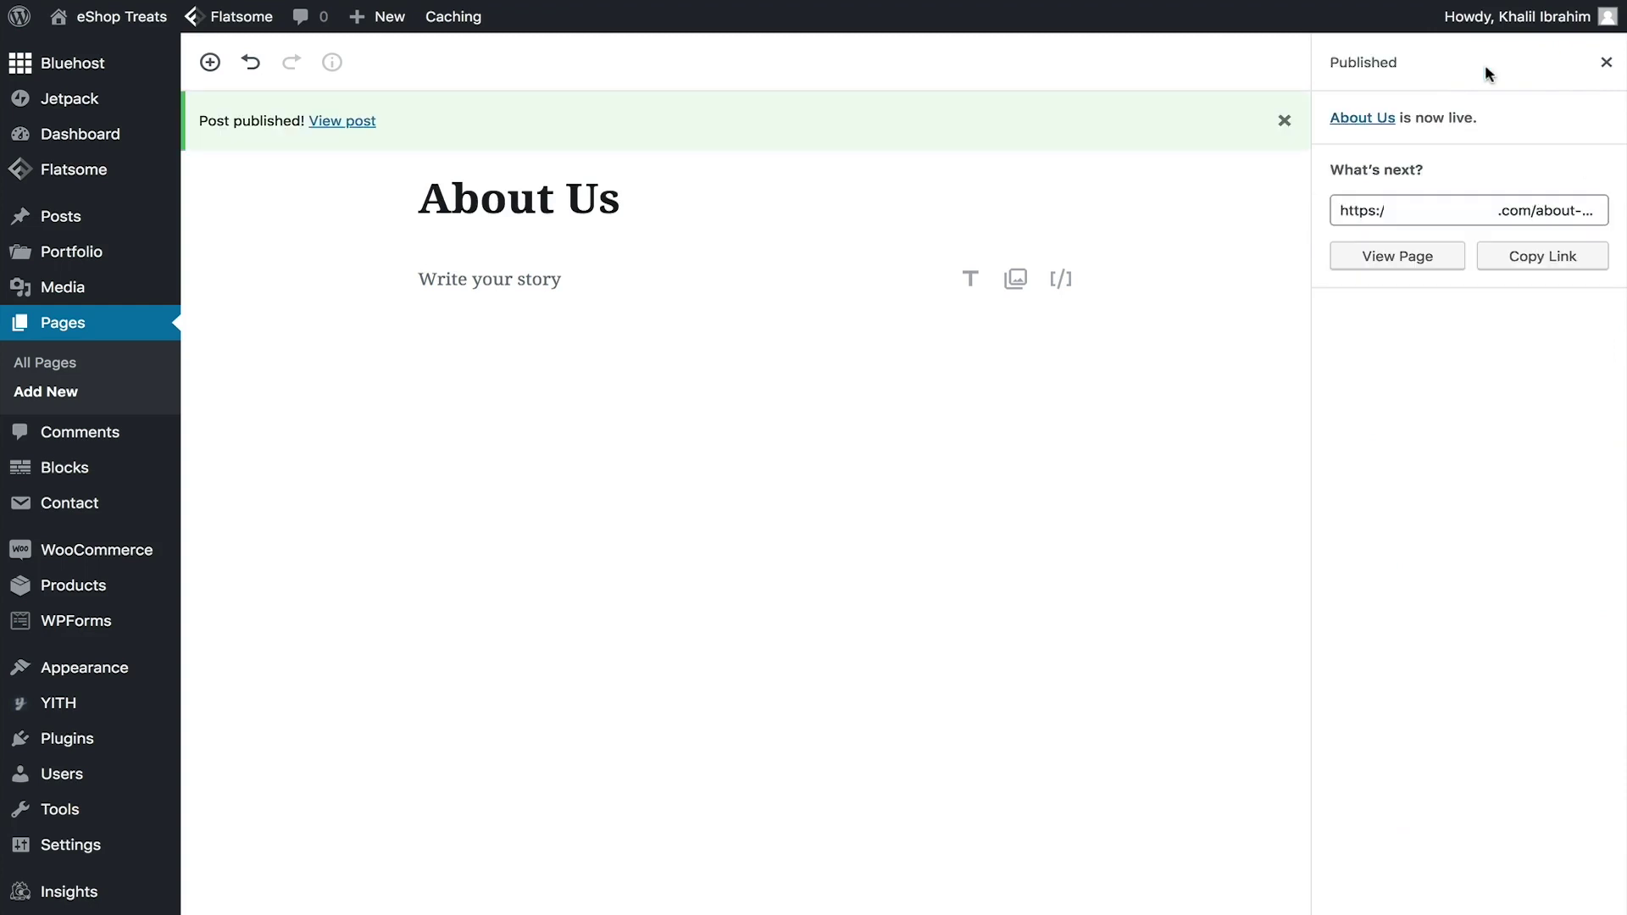